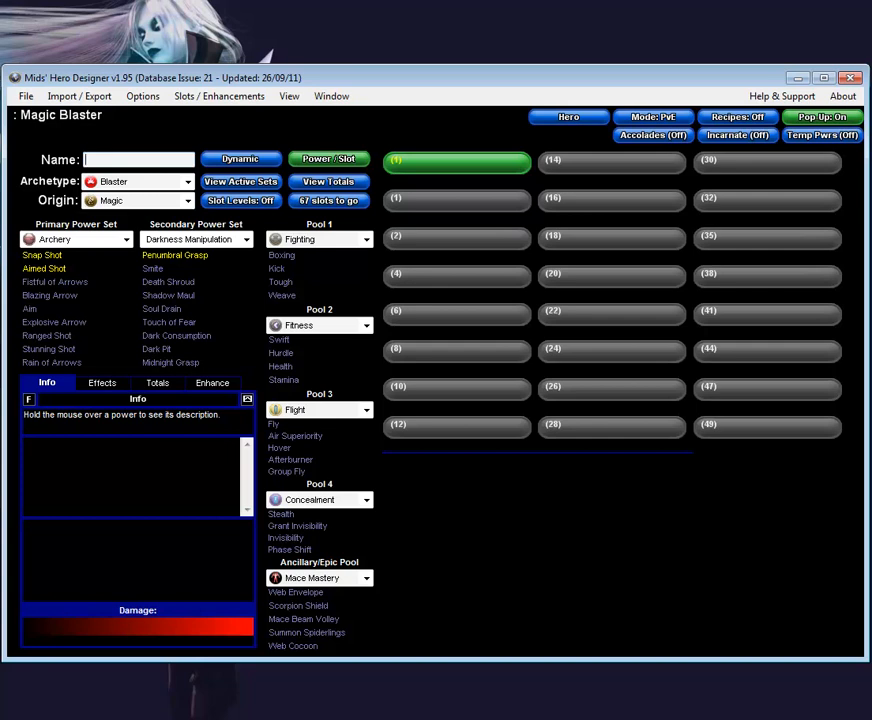
# Check the program and database version information, and move the designer window to the upper edge of the screen.
pyautogui.click(838, 98)
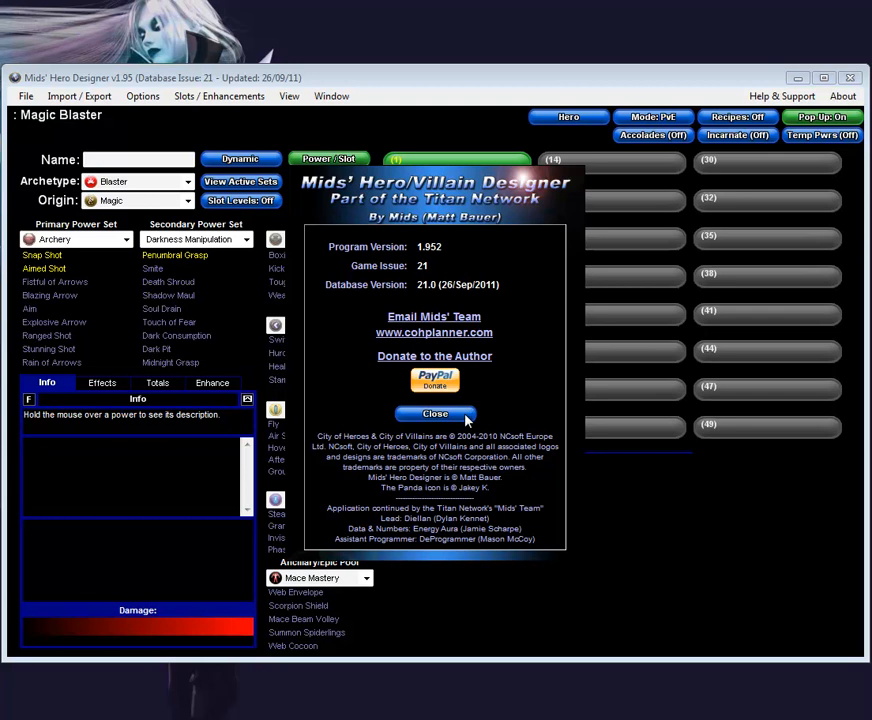
pyautogui.click(435, 414)
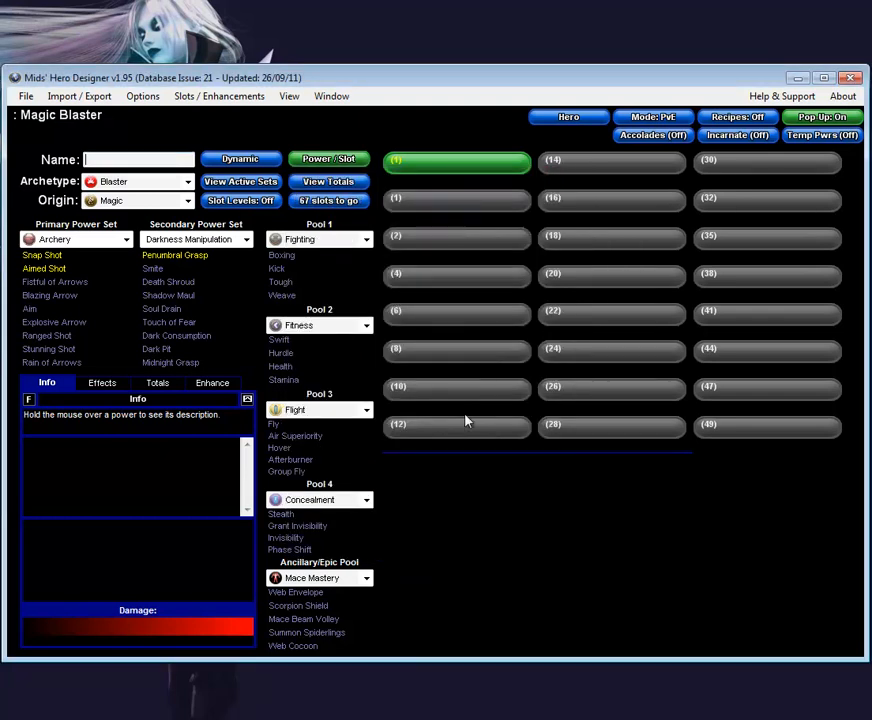
pyautogui.moveTo(360, 86); pyautogui.dragTo(362, 23)
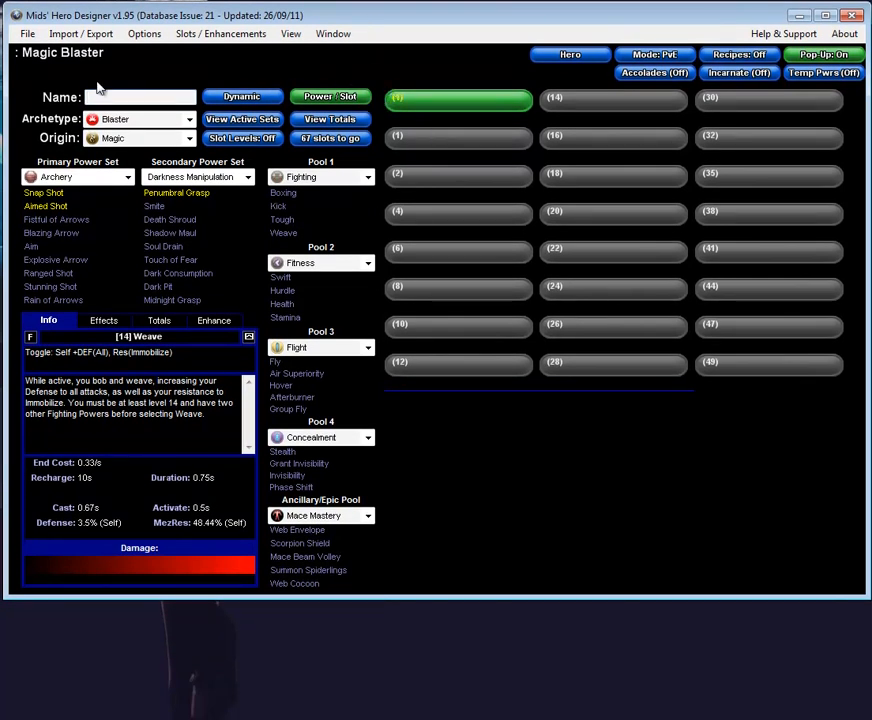
pyautogui.click(119, 121)
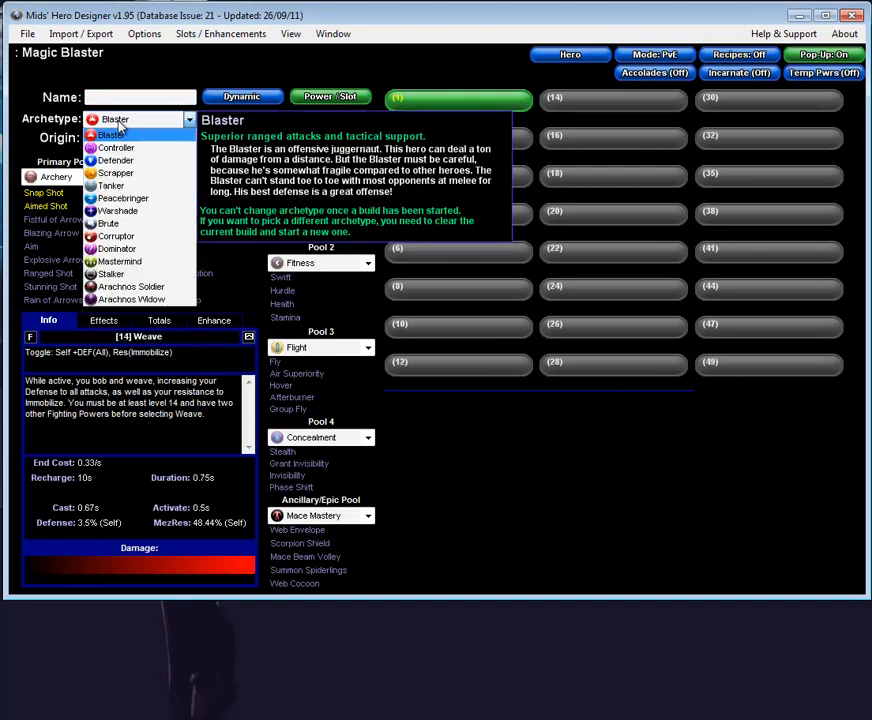
pyautogui.click(115, 132)
pyautogui.click(105, 139)
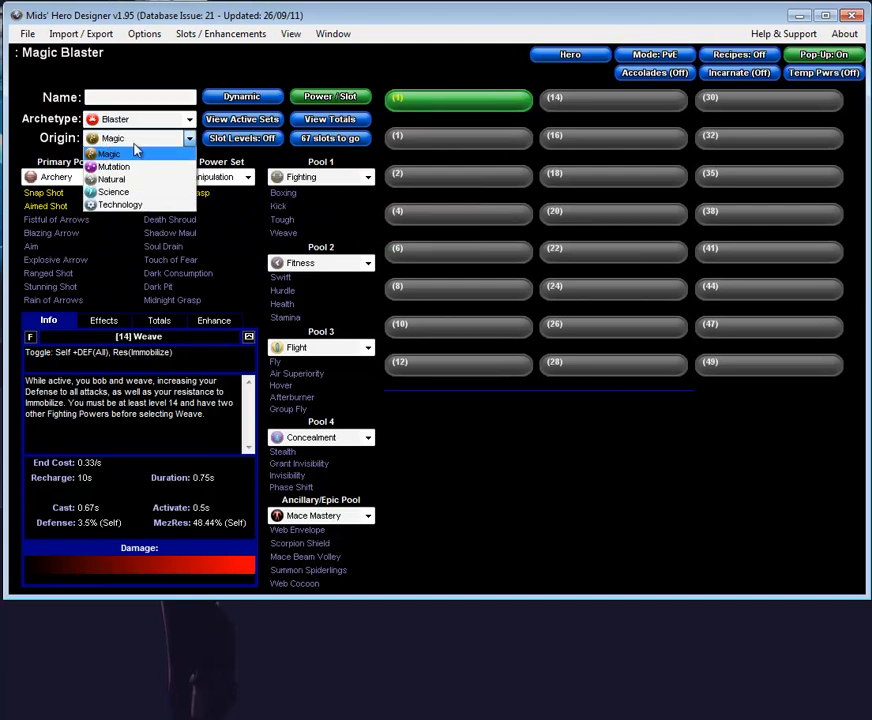
pyautogui.click(543, 471)
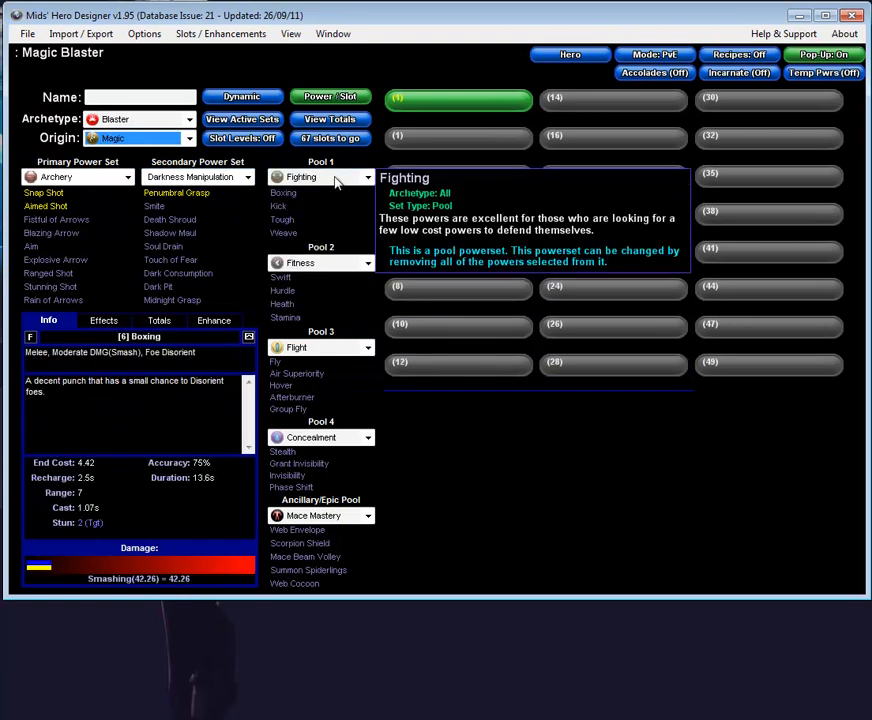
pyautogui.click(336, 178)
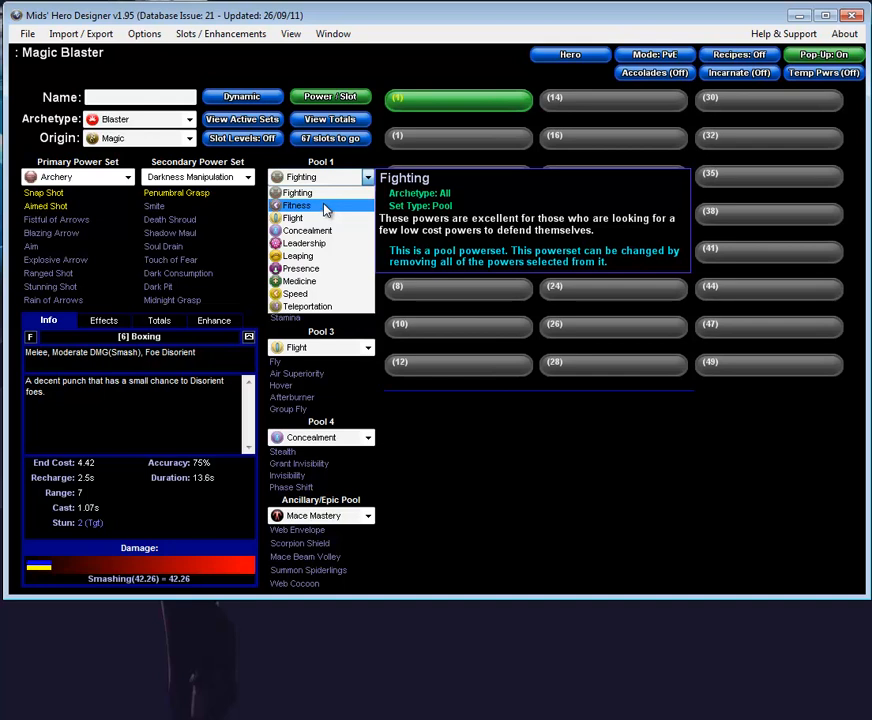
pyautogui.click(354, 158)
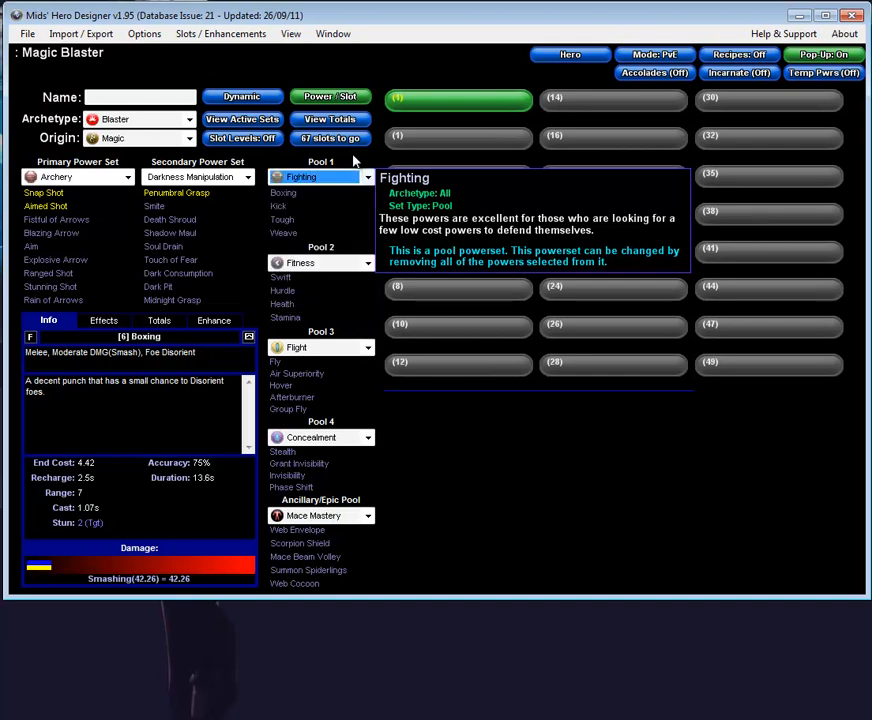
# Set the character's archetype to Tanker and its origin to Mutation.
pyautogui.click(113, 121)
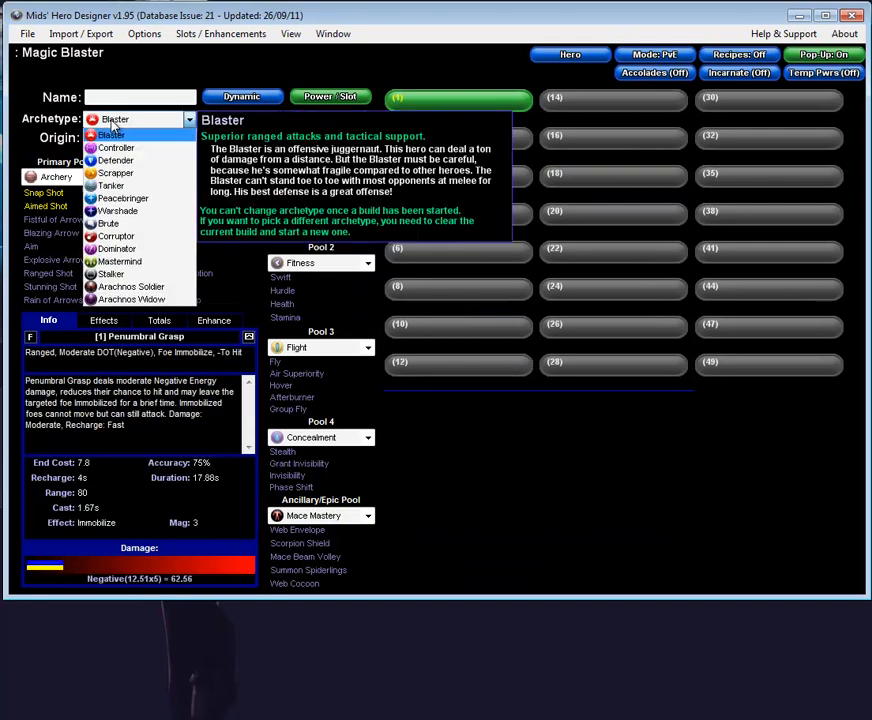
pyautogui.click(128, 188)
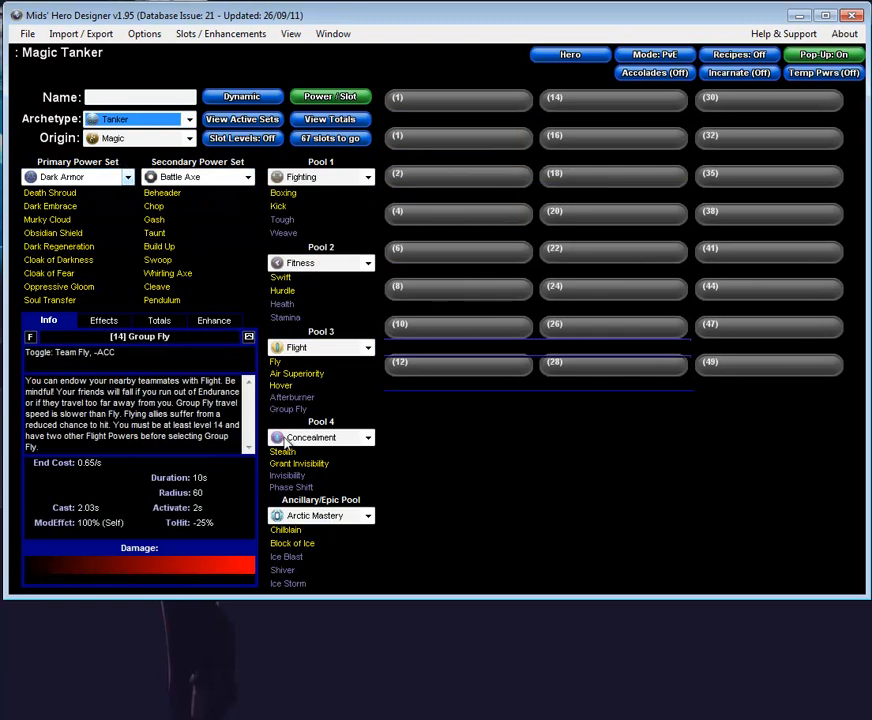
pyautogui.click(115, 138)
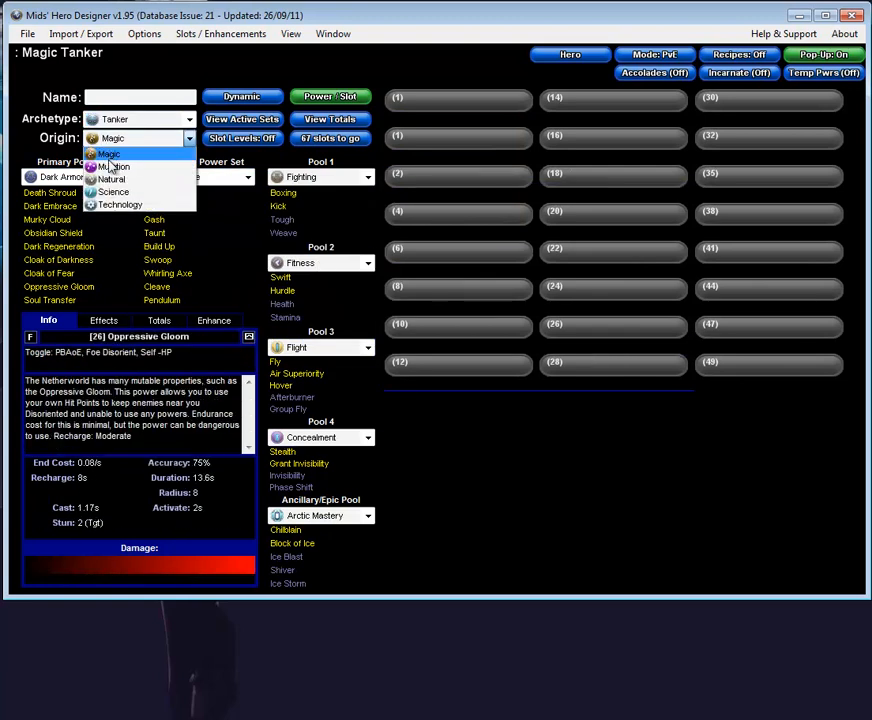
pyautogui.click(112, 166)
# Set the primary power set to Invulnerability and the secondary power set to Super Strength.
pyautogui.click(107, 180)
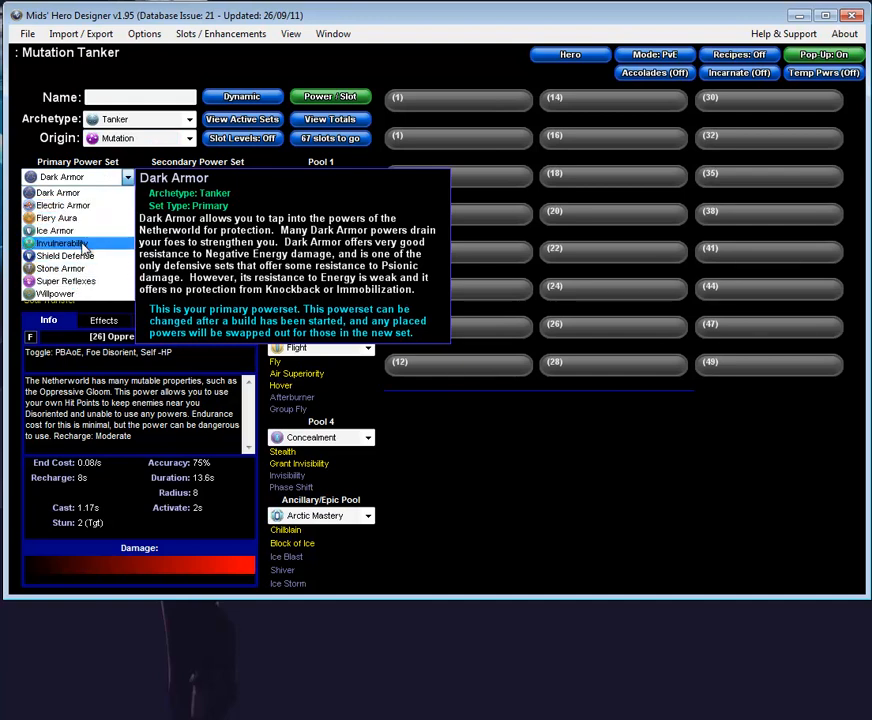
pyautogui.click(83, 245)
pyautogui.click(200, 177)
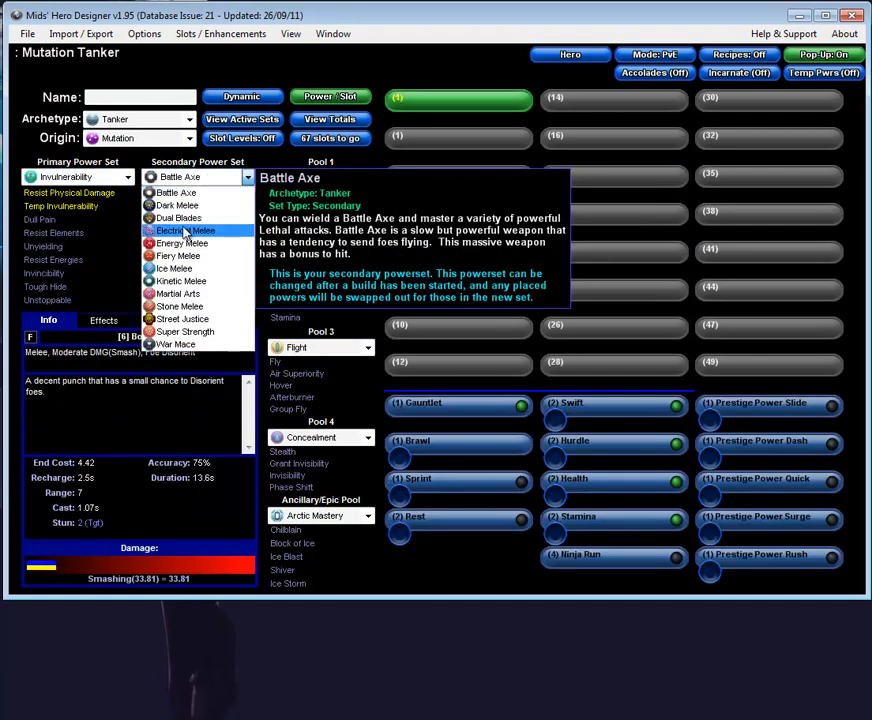
pyautogui.click(184, 332)
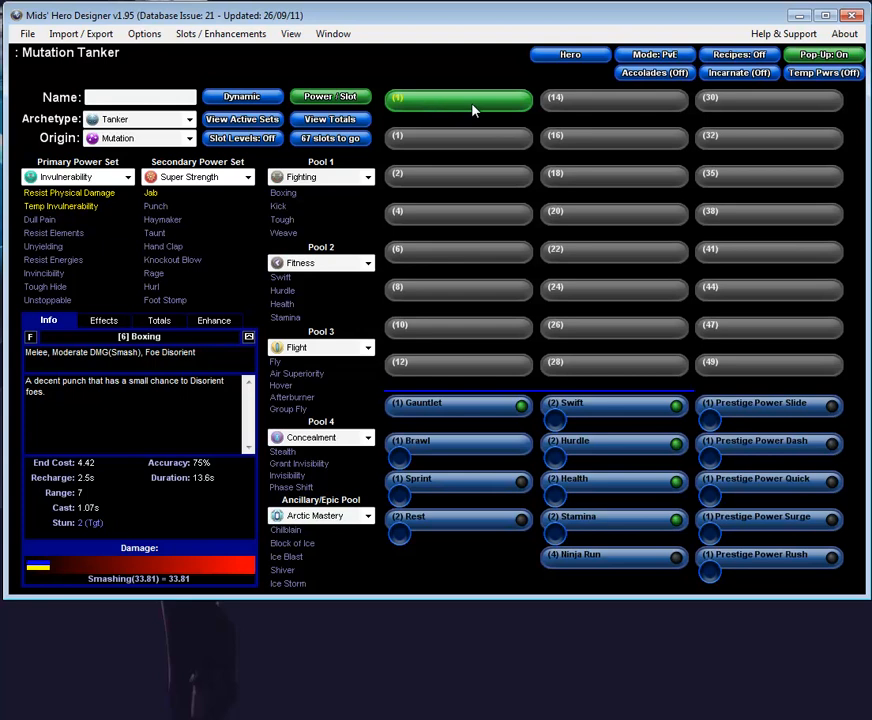
# Add Resist Physical Damage and Jab at level 1, Dull Pain at level 2 and Haymaker at level 4 to the build.
pyautogui.click(103, 200)
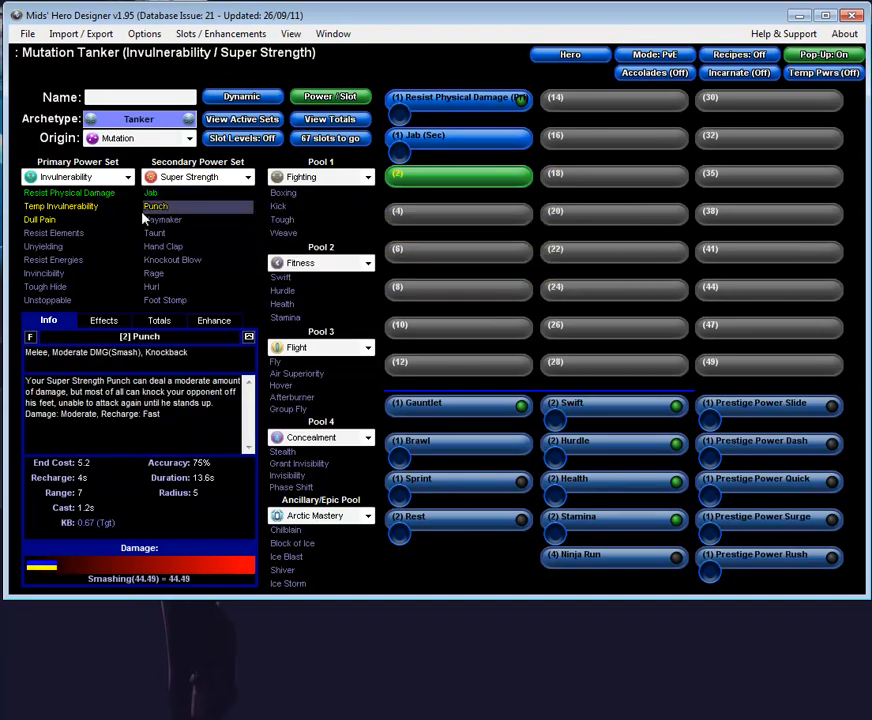
pyautogui.click(41, 221)
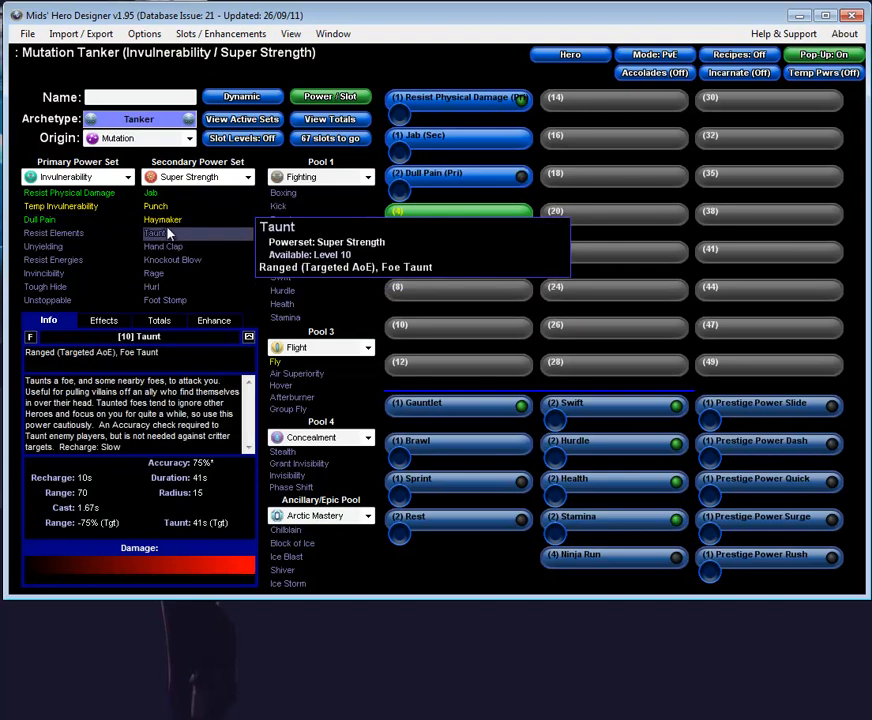
pyautogui.click(166, 222)
# Change the first pool to Leaping and take Combat Jumping at level 6.
pyautogui.click(352, 180)
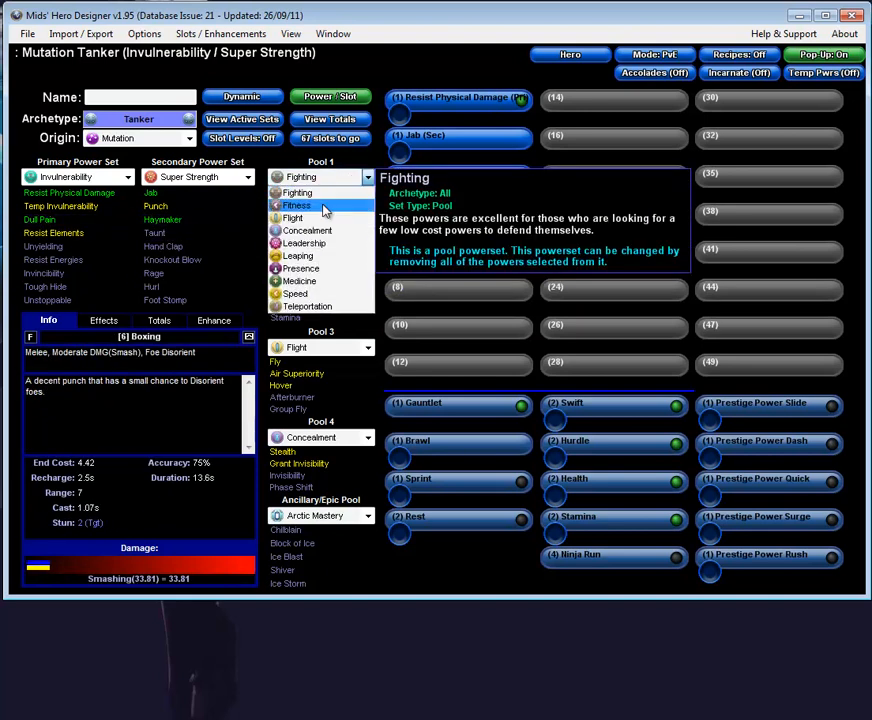
pyautogui.click(308, 254)
pyautogui.click(300, 219)
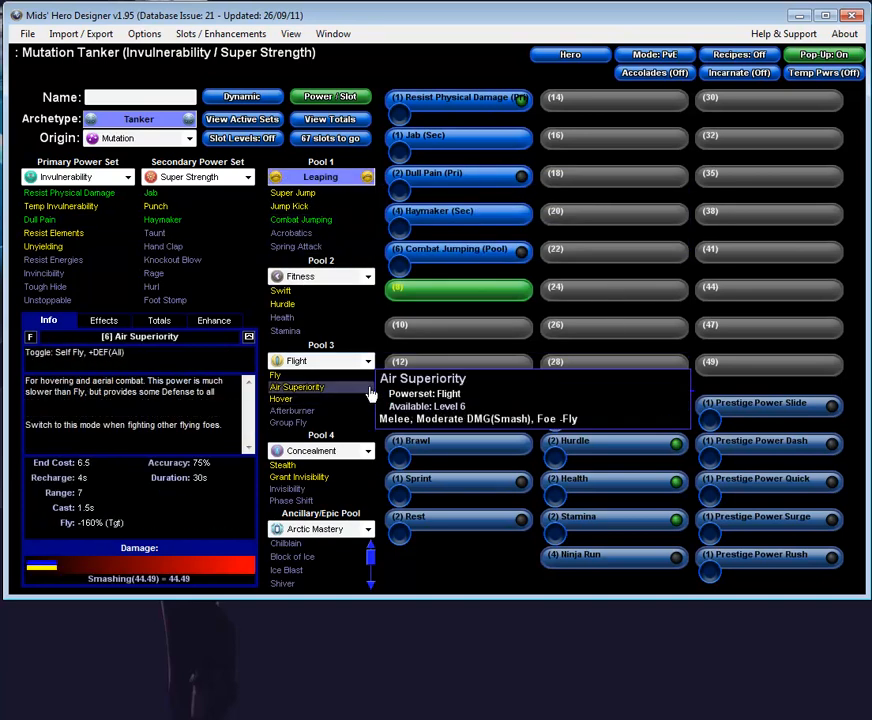
# Take Unyielding at level 8 and Foot Stomp at level 38.
pyautogui.click(42, 246)
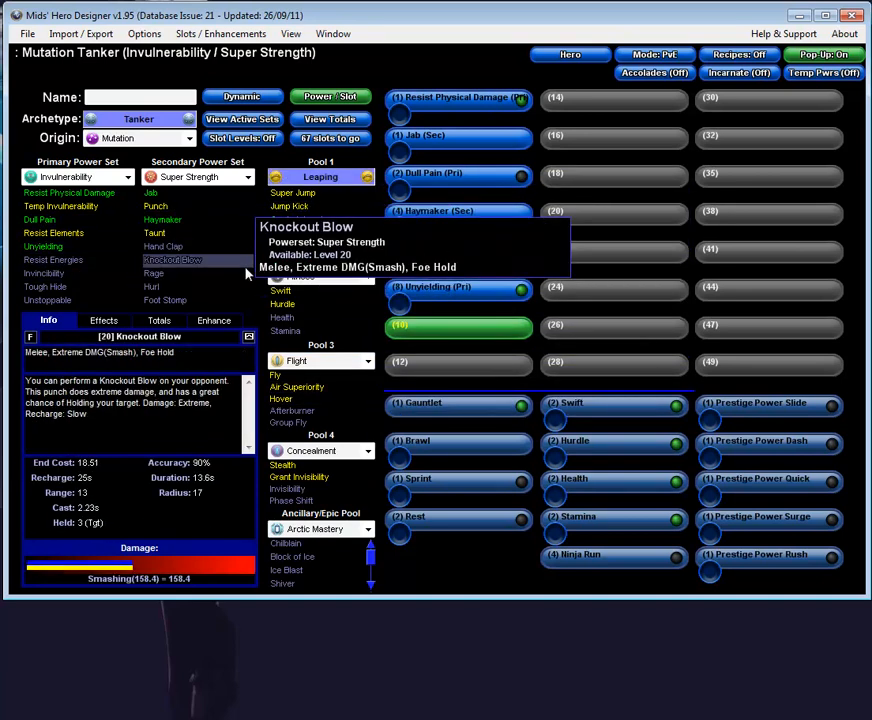
pyautogui.click(175, 306)
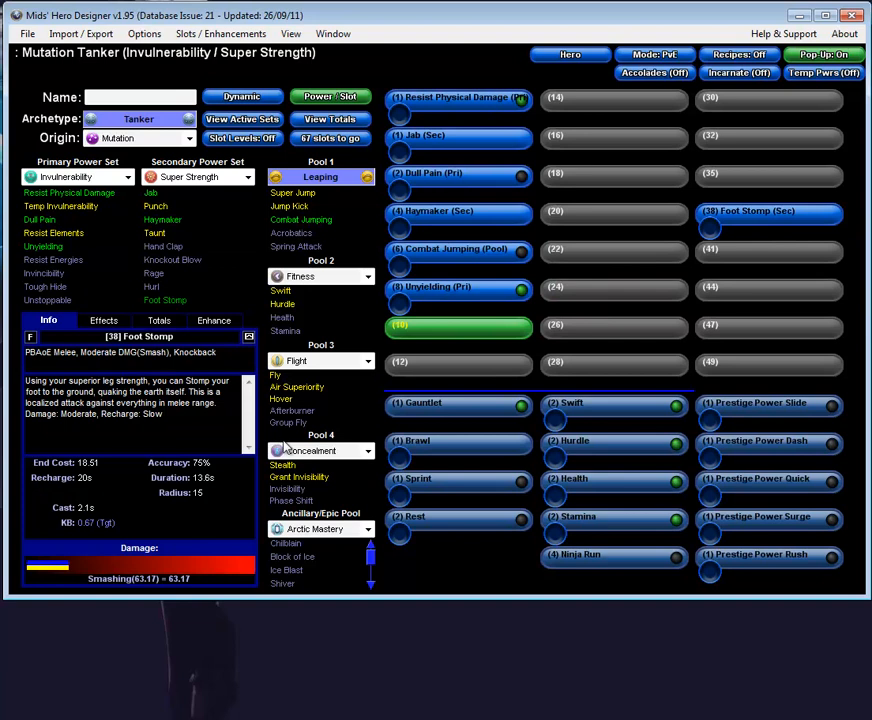
# Add three extra enhancement slots to Resist Physical Damage.
pyautogui.click(453, 119)
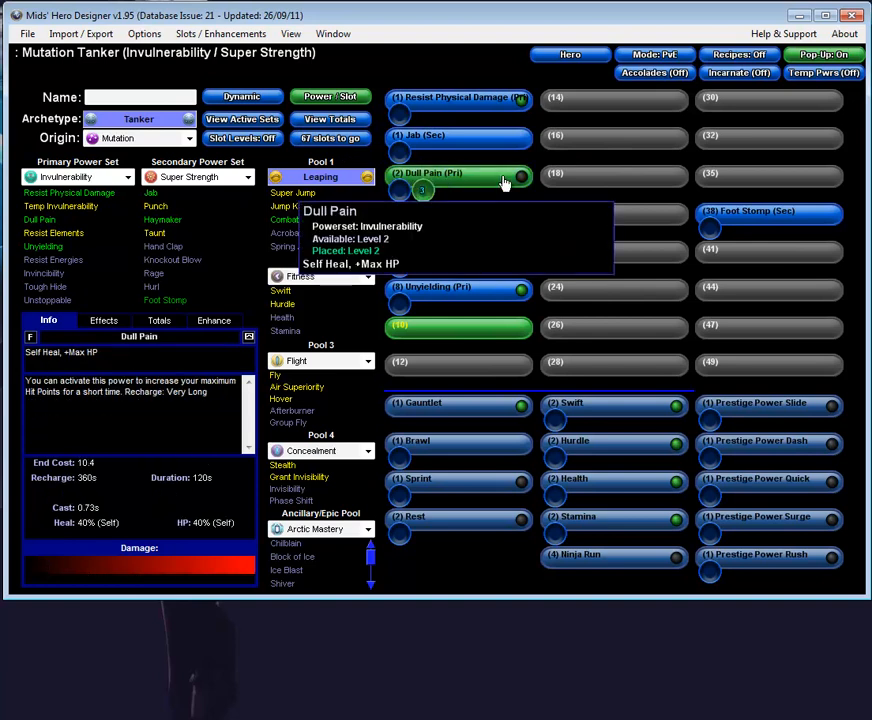
pyautogui.click(479, 114)
pyautogui.click(479, 114)
pyautogui.click(485, 114)
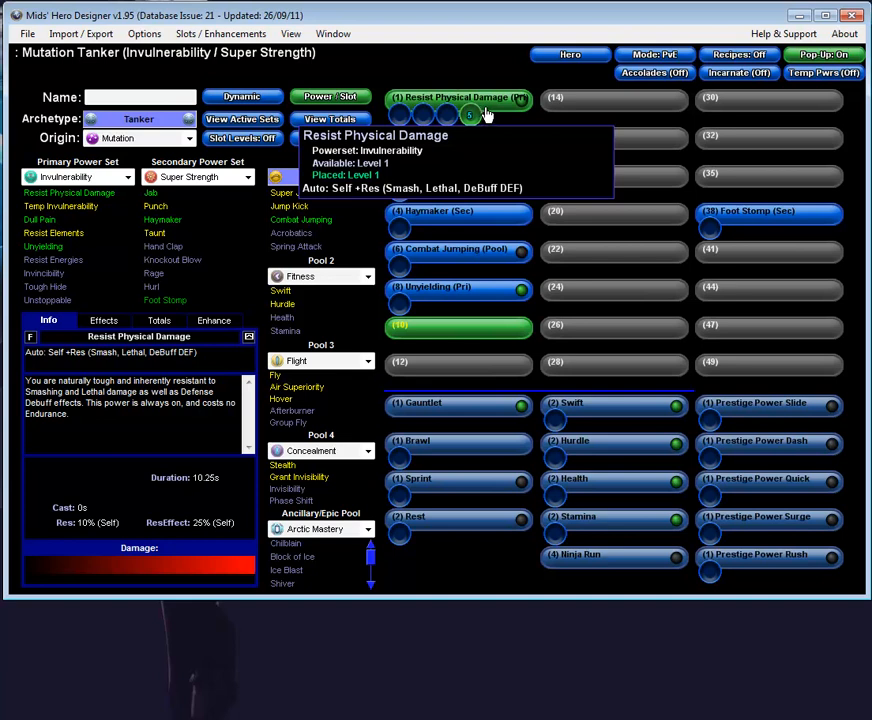
pyautogui.click(485, 116)
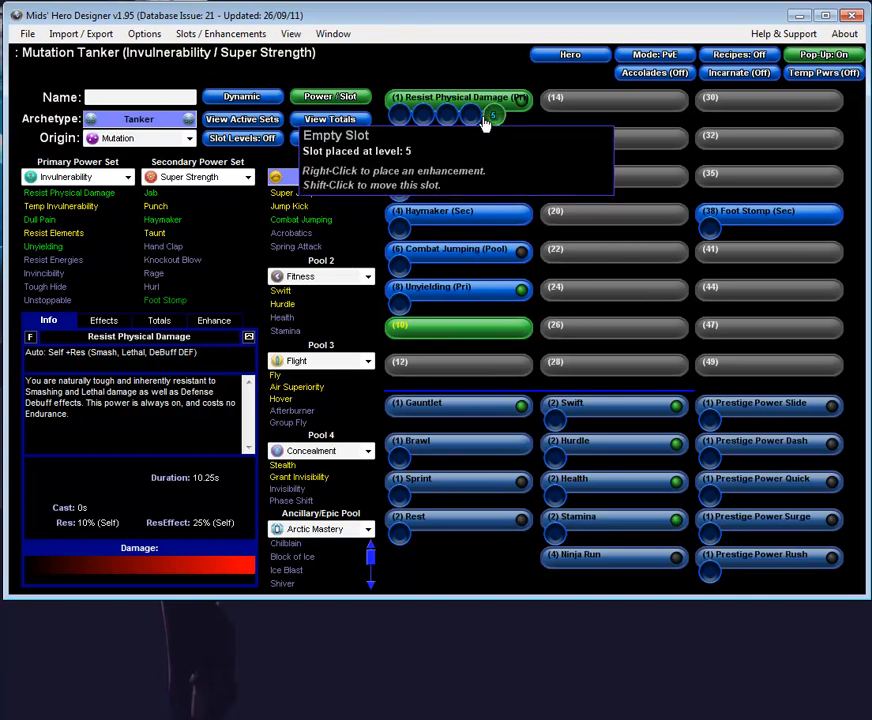
# Remove the extra enhancement slots from Resist Physical Damage, leaving only its first slot.
pyautogui.click(472, 116)
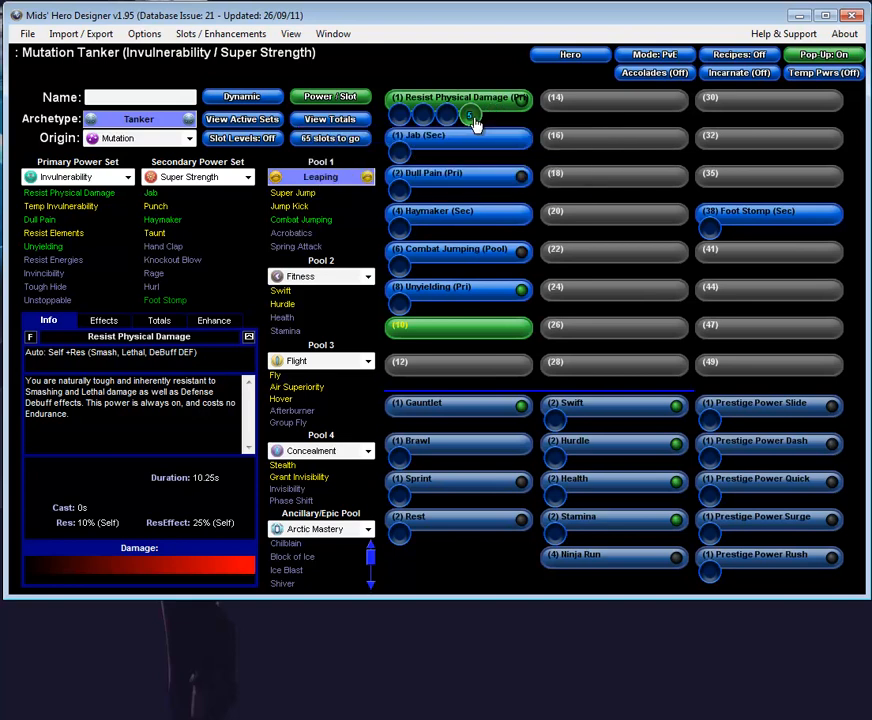
pyautogui.click(447, 116)
pyautogui.click(424, 118)
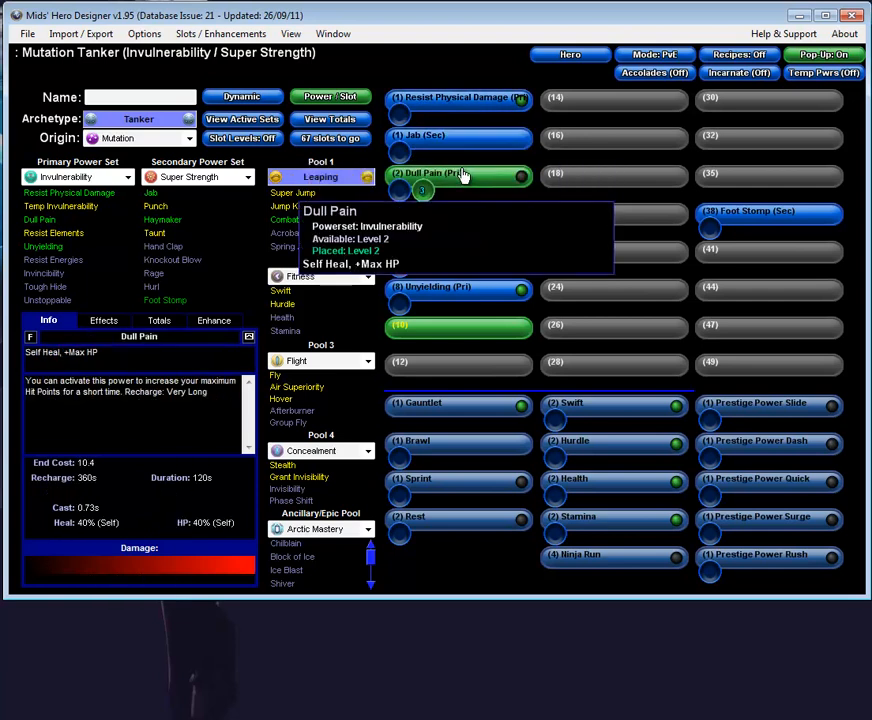
# Add three extra enhancement slots each to Resist Physical Damage and Unyielding.
pyautogui.click(455, 121)
pyautogui.click(460, 121)
pyautogui.click(461, 122)
pyautogui.click(446, 303)
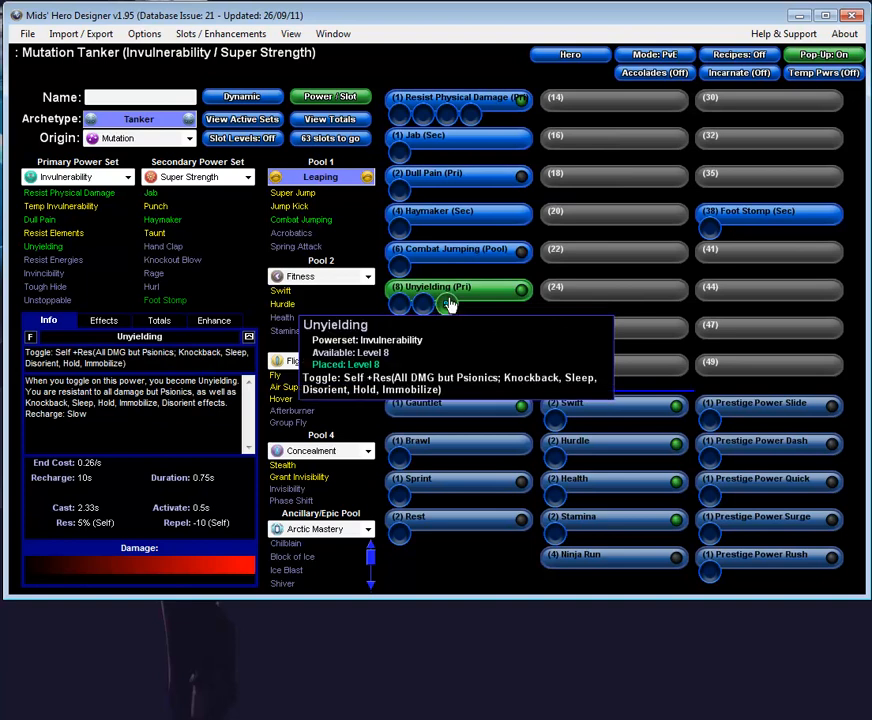
pyautogui.click(450, 304)
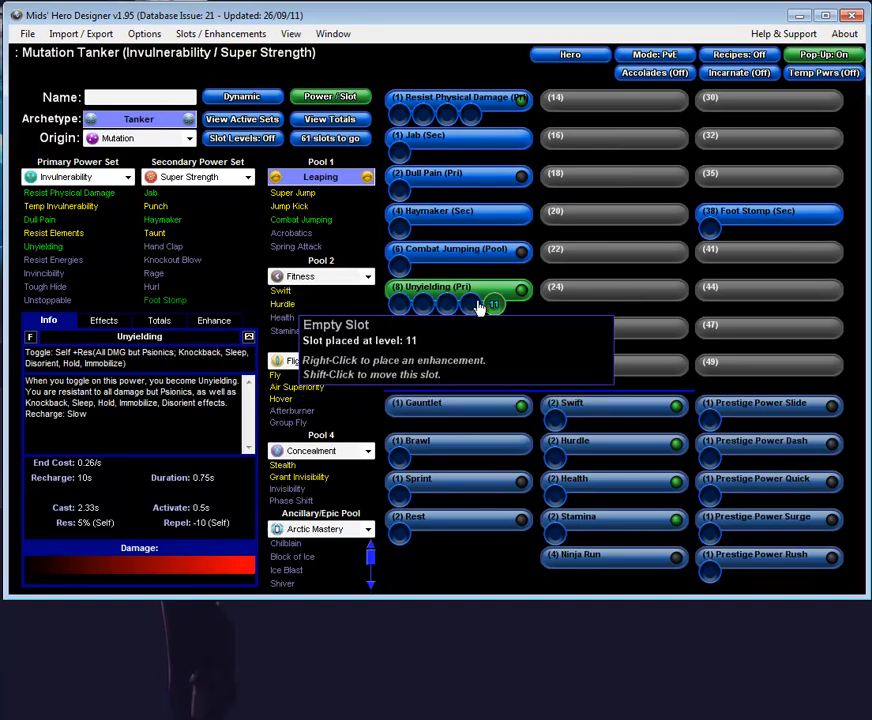
# Place a level 40 Resistance enhancement from the Reactive Armor invention set in the first slot of Resist Physical Damage.
pyautogui.click(399, 120)
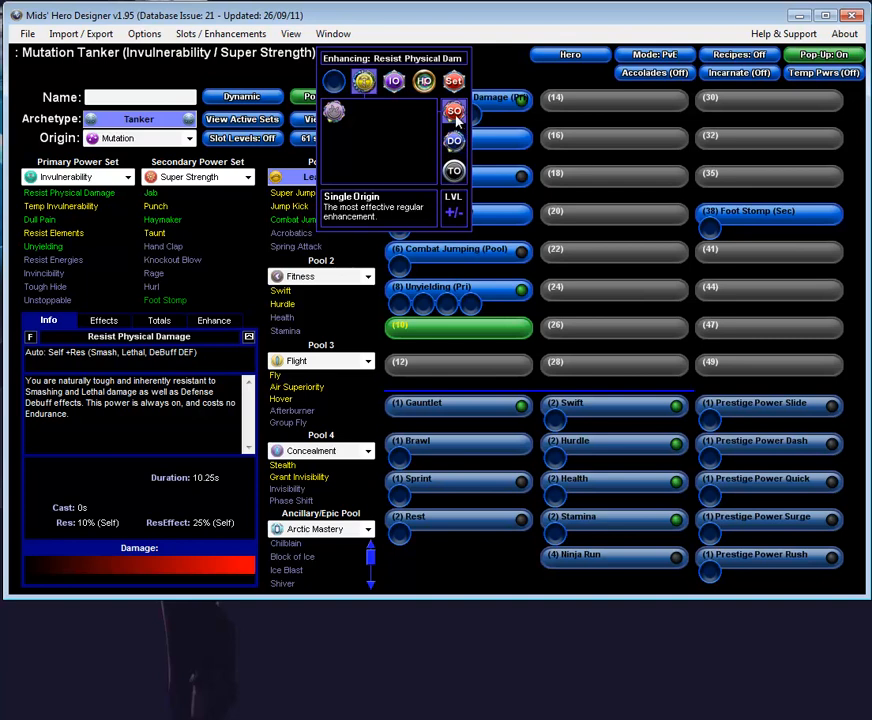
pyautogui.click(396, 84)
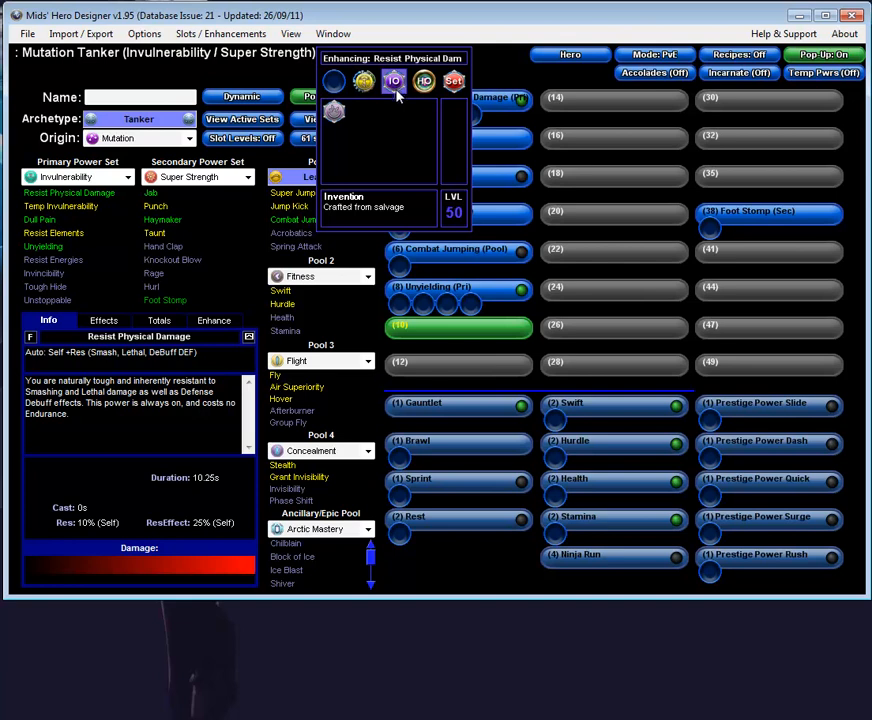
pyautogui.moveTo(343, 120)
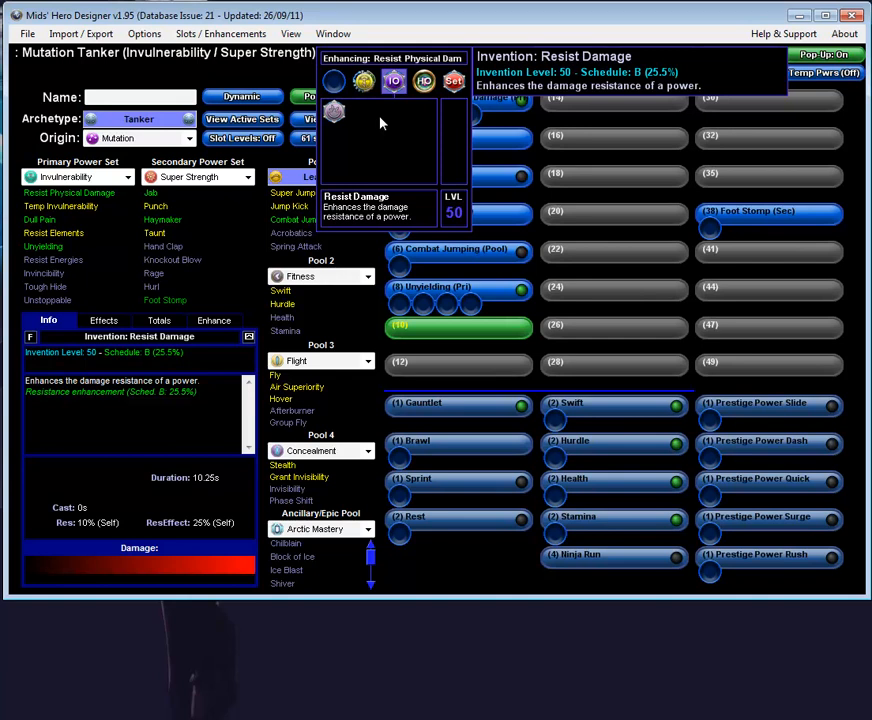
pyautogui.click(422, 86)
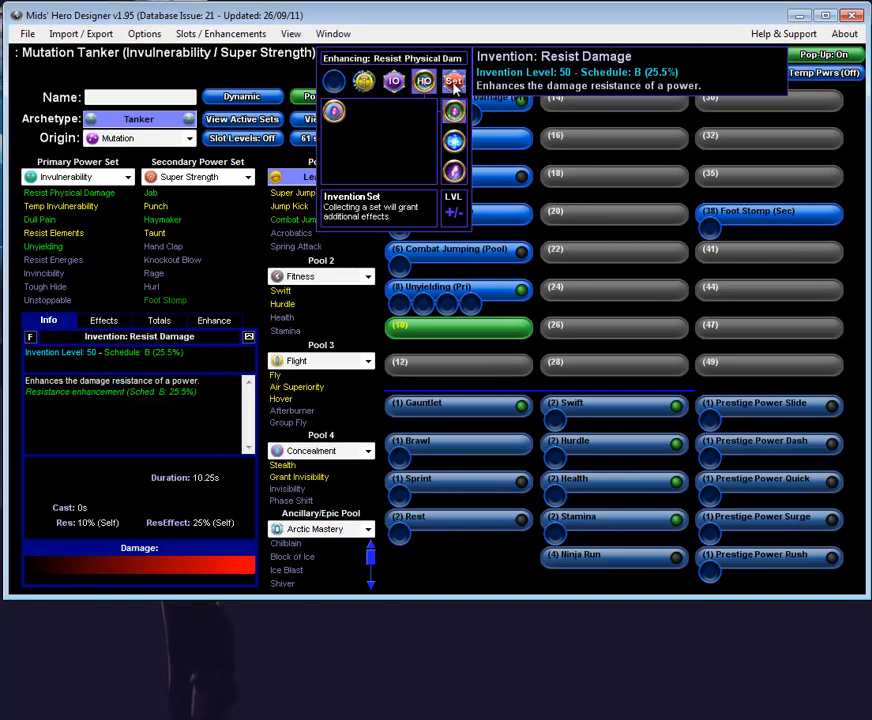
pyautogui.click(455, 86)
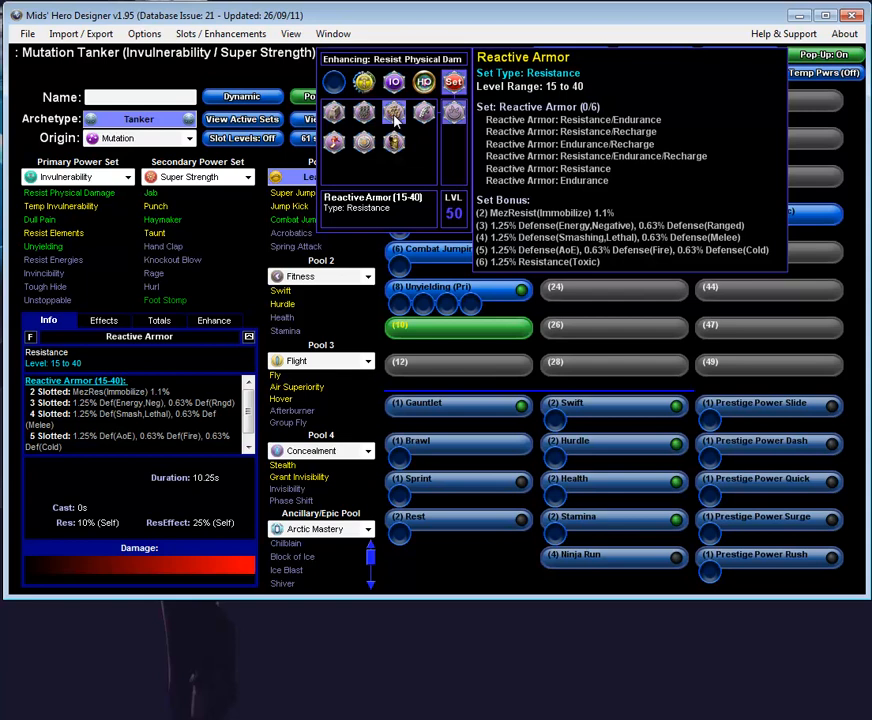
pyautogui.click(395, 119)
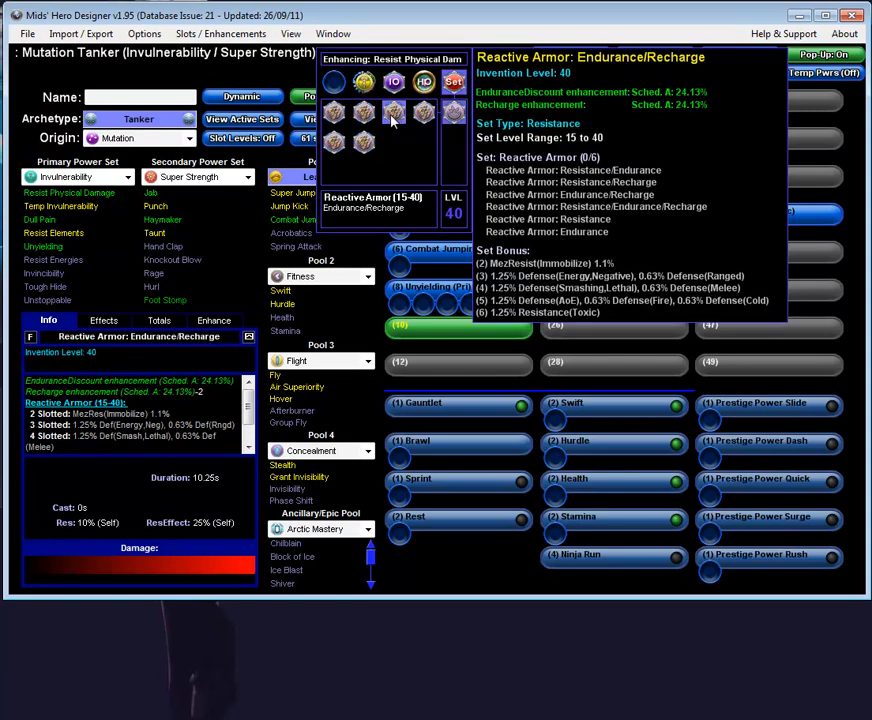
pyautogui.click(339, 145)
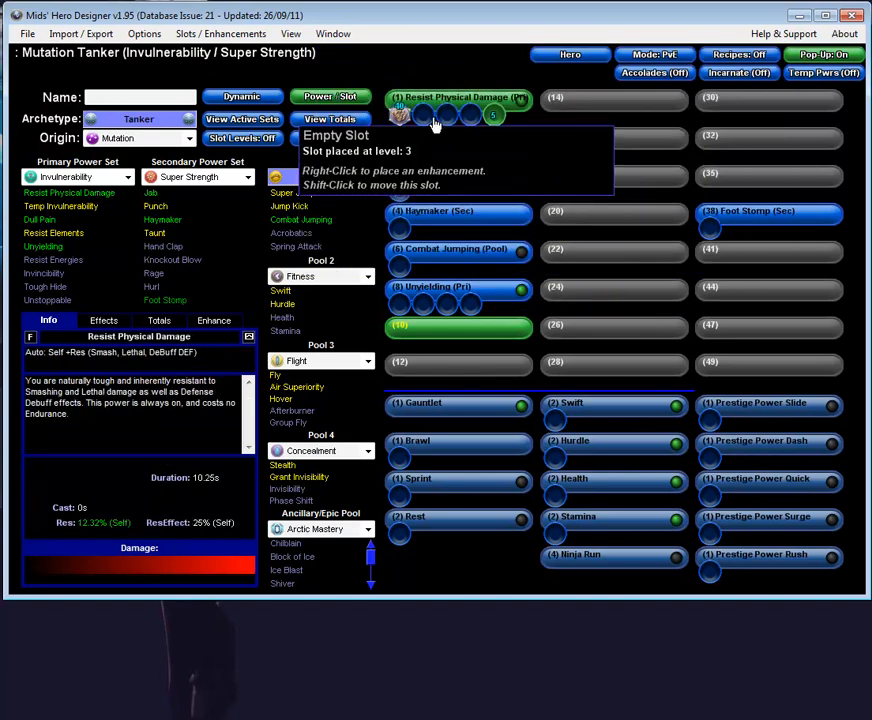
# Fill the second and third slots of Resist Physical Damage with Reactive Armor Resistance/Endurance and Resistance/Recharge enhancements.
pyautogui.rightClick(427, 121)
pyautogui.rightClick(447, 122)
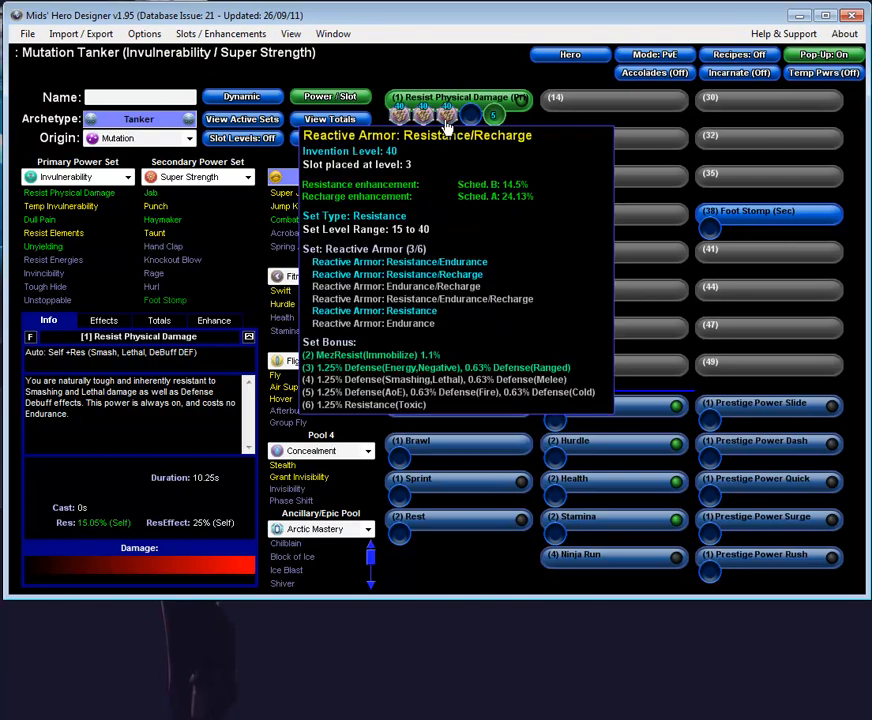
# Place a level 40 Reactive Armor Endurance/Recharge enhancement in the fourth slot of Resist Physical Damage.
pyautogui.rightClick(467, 122)
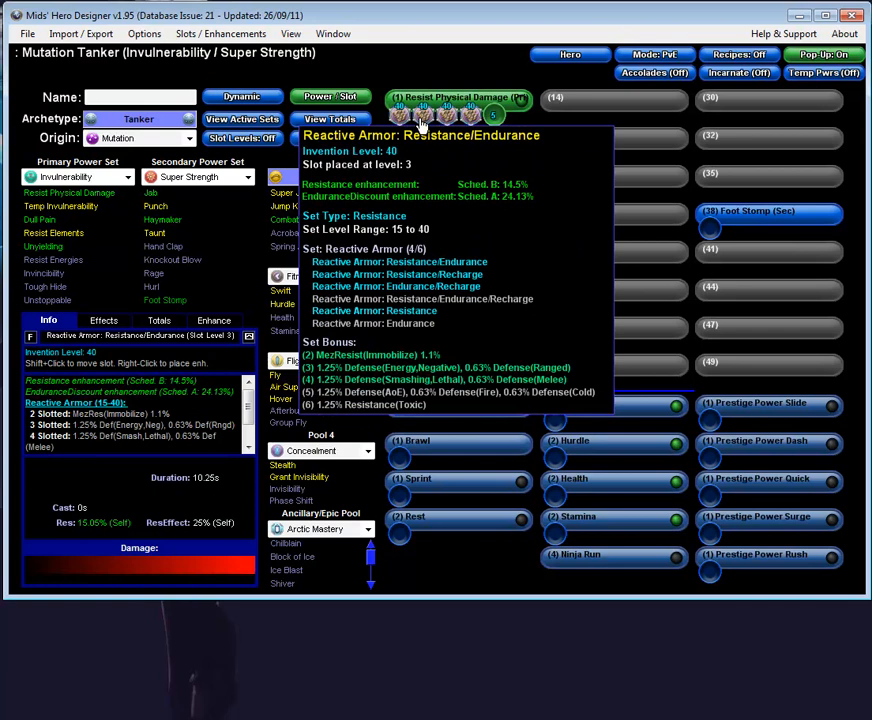
pyautogui.click(421, 120)
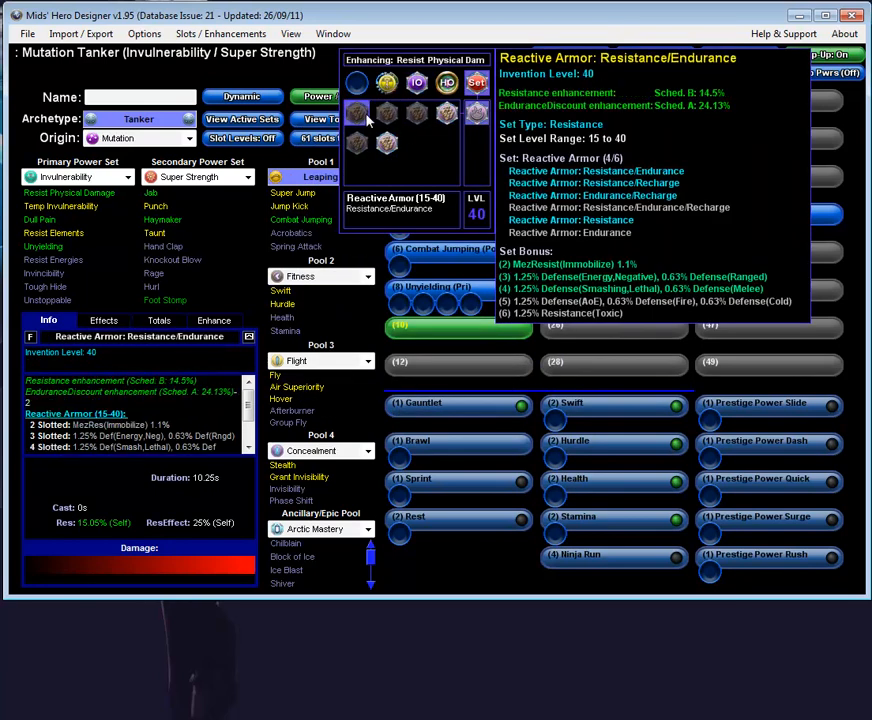
pyautogui.click(446, 113)
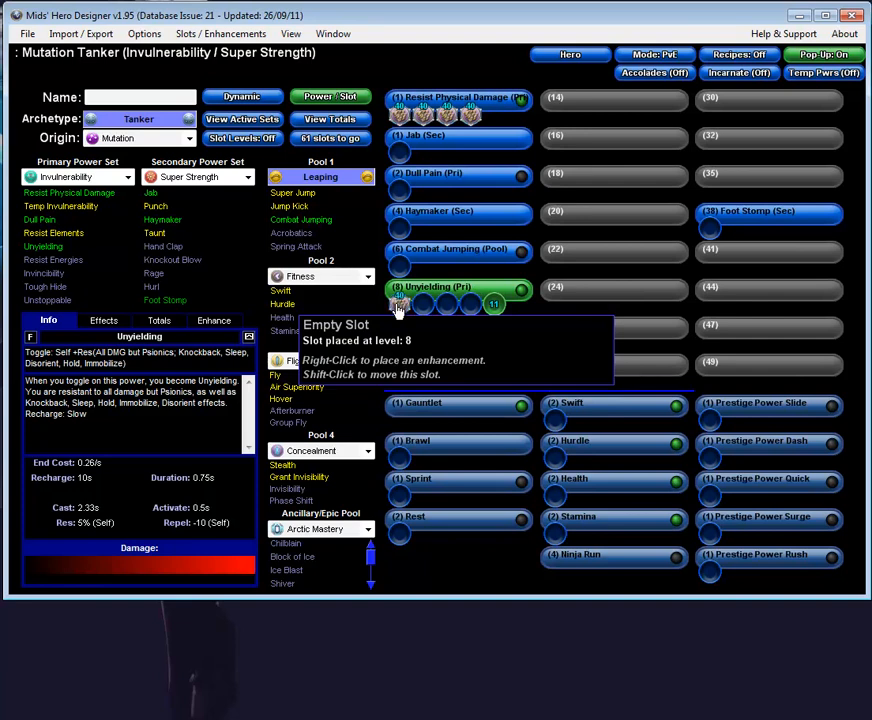
# Fill Unyielding's four slots with level 40 Reactive Armor Resistance, Resistance/Endurance, Resistance/Recharge and Resistance/Endurance/Recharge enhancements.
pyautogui.middleClick(398, 309)
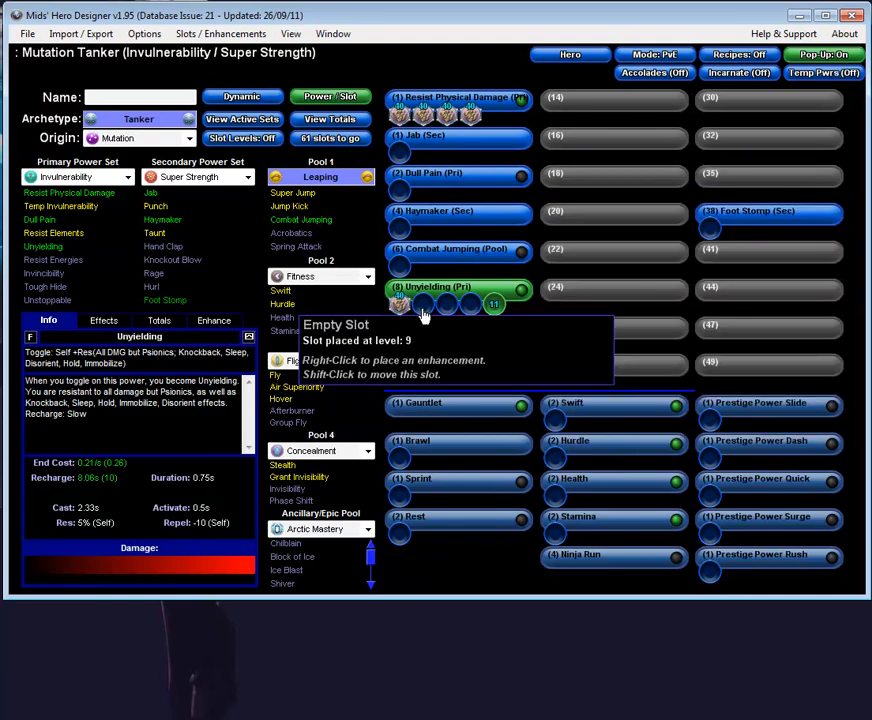
pyautogui.middleClick(423, 305)
pyautogui.middleClick(447, 305)
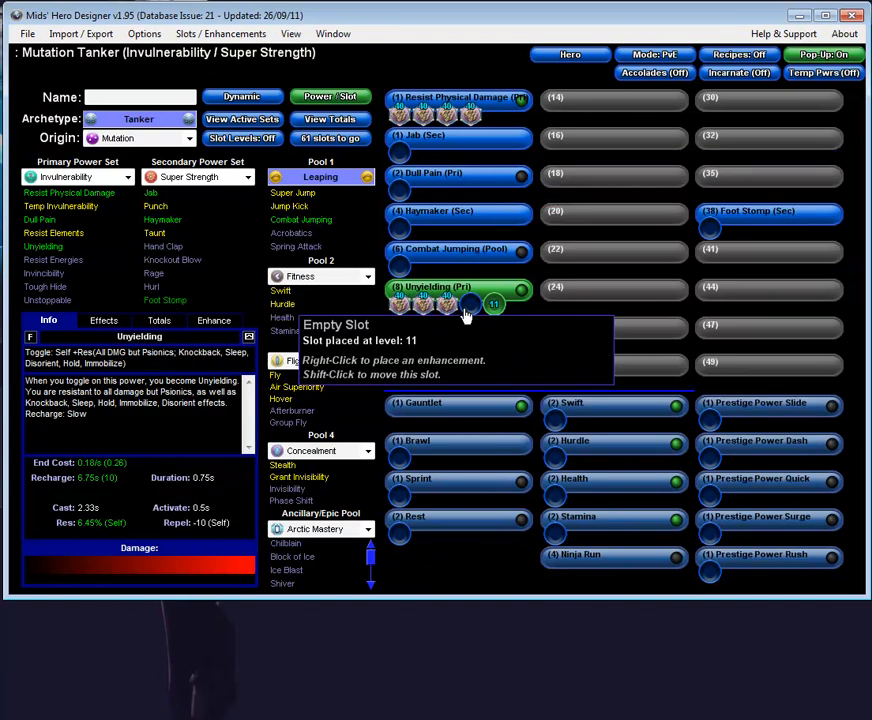
pyautogui.middleClick(467, 310)
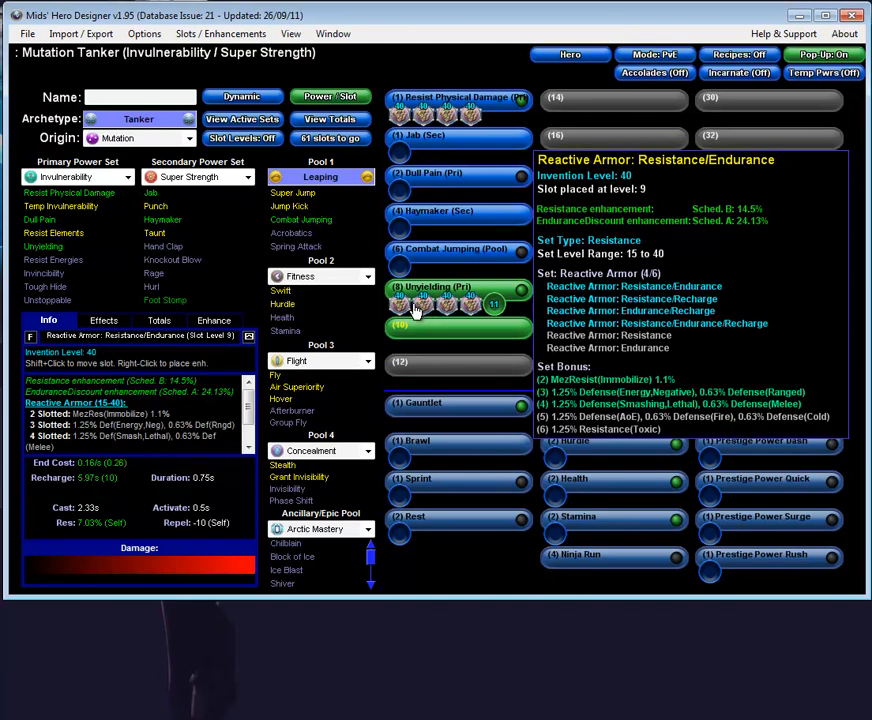
pyautogui.click(405, 312)
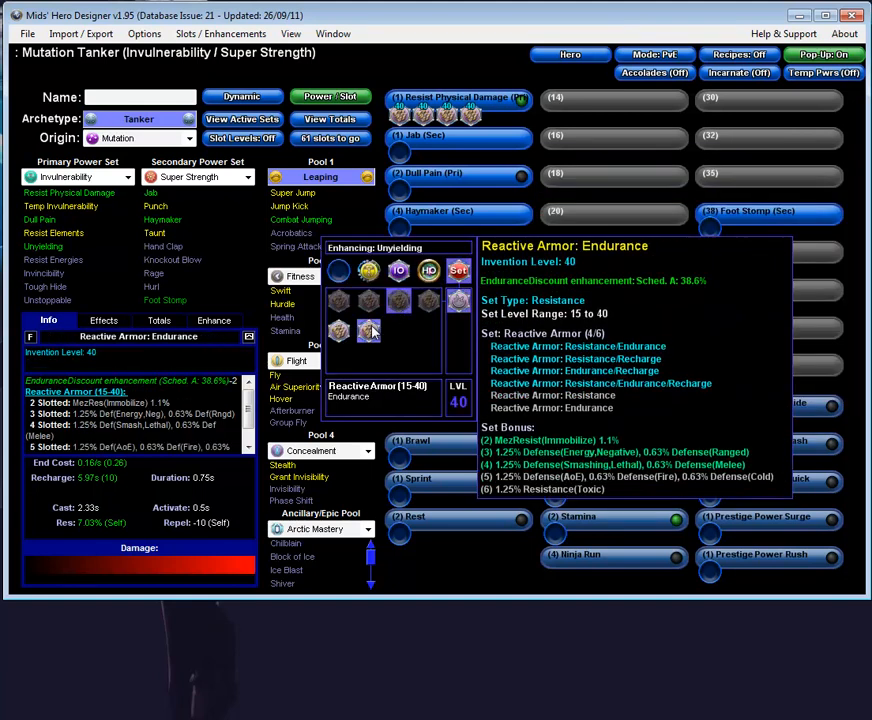
pyautogui.click(339, 336)
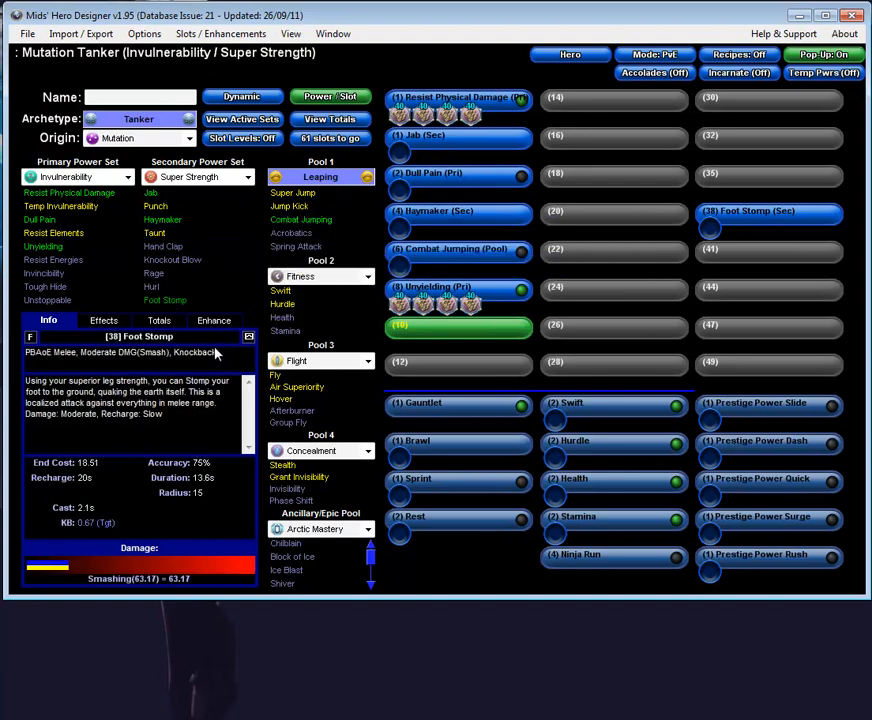
# Add two more enhancement slots to Resist Physical Damage and unlock the power's info display.
pyautogui.moveTo(446, 113)
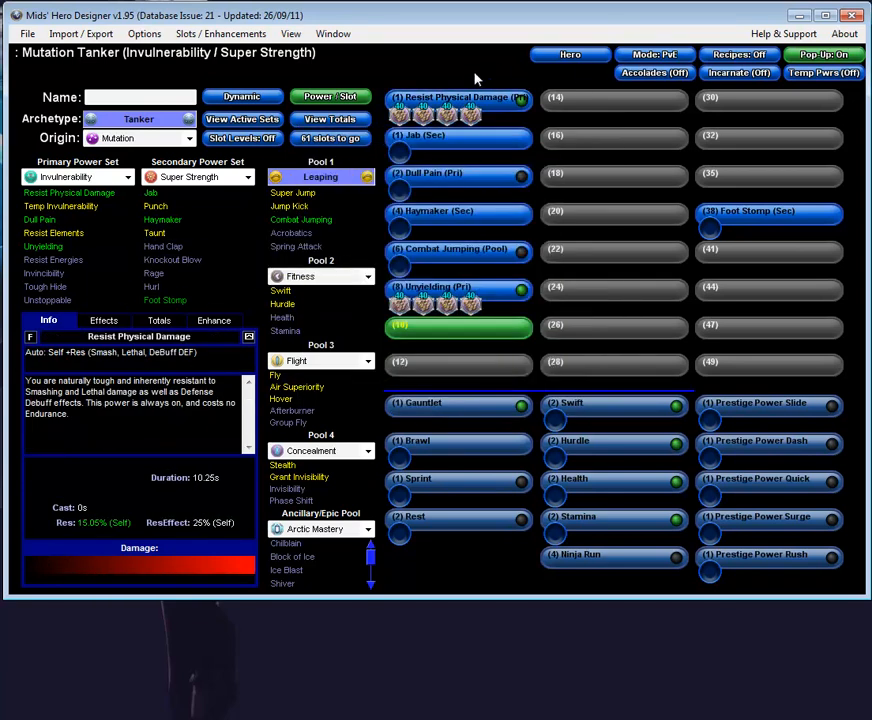
pyautogui.moveTo(467, 94)
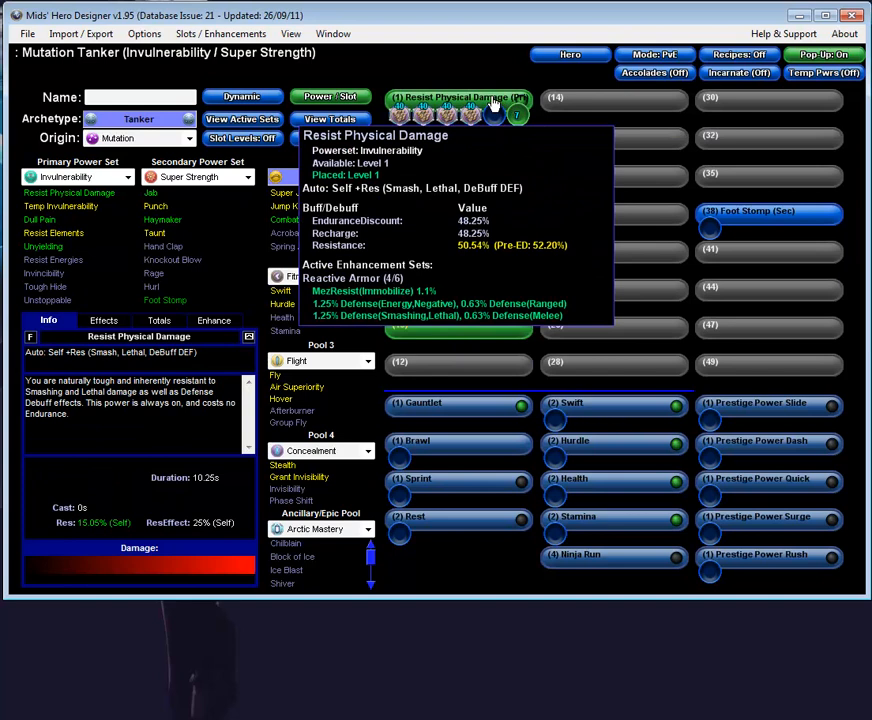
pyautogui.click(492, 104)
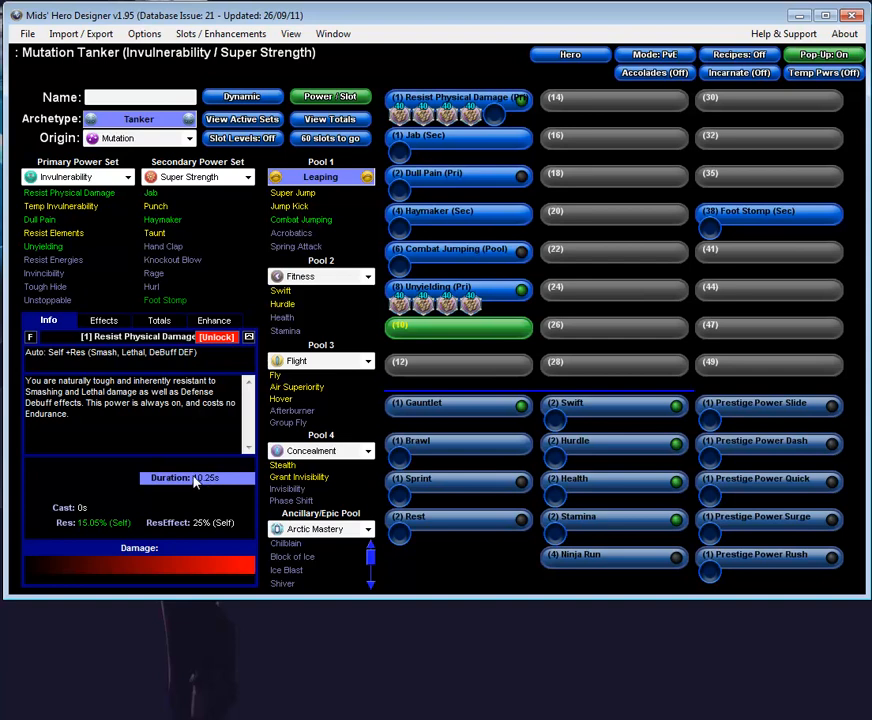
pyautogui.moveTo(500, 103)
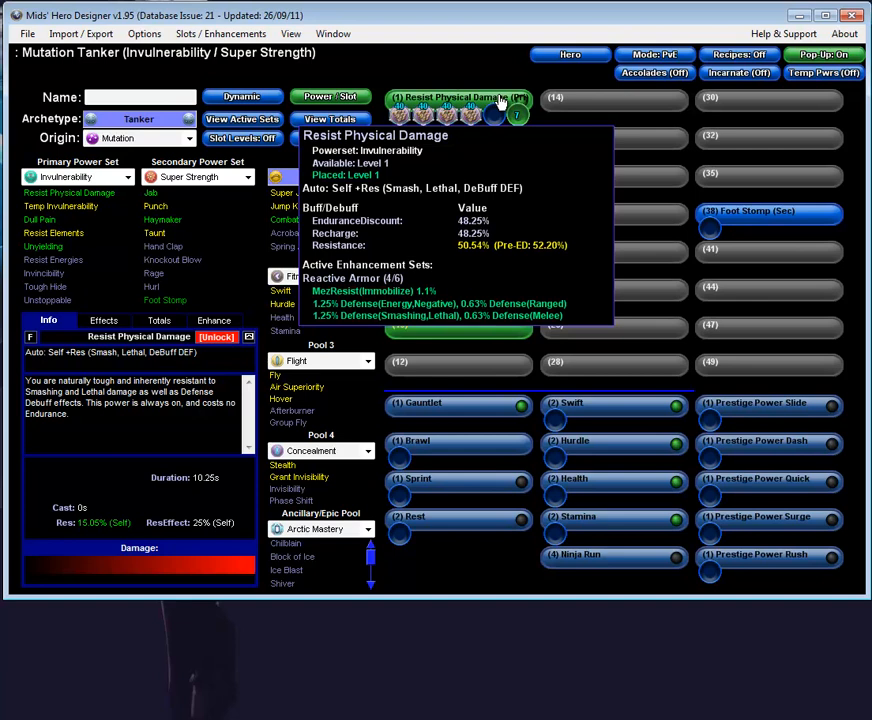
pyautogui.click(497, 102)
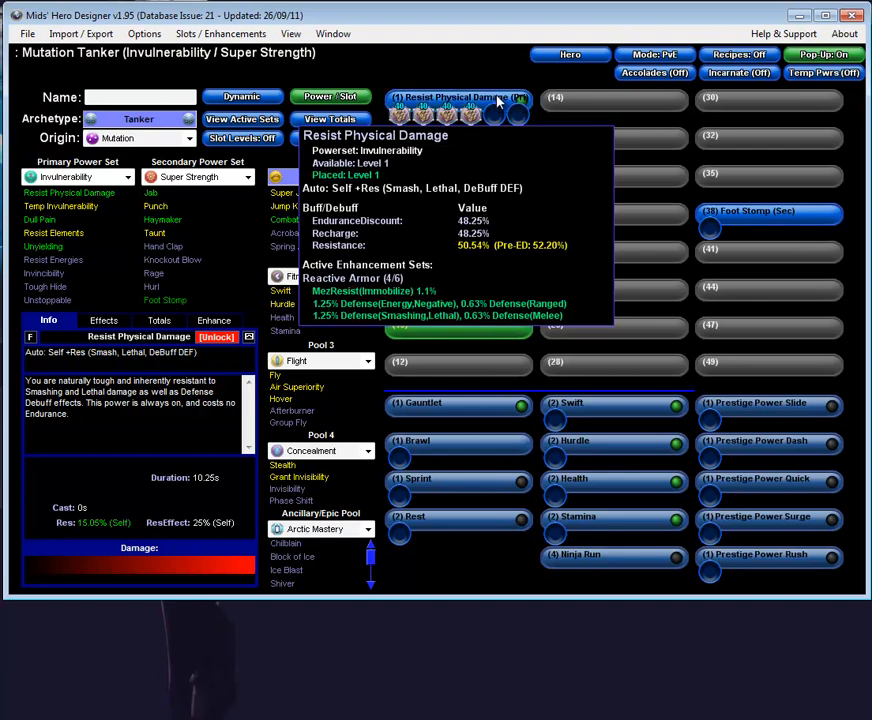
pyautogui.click(217, 337)
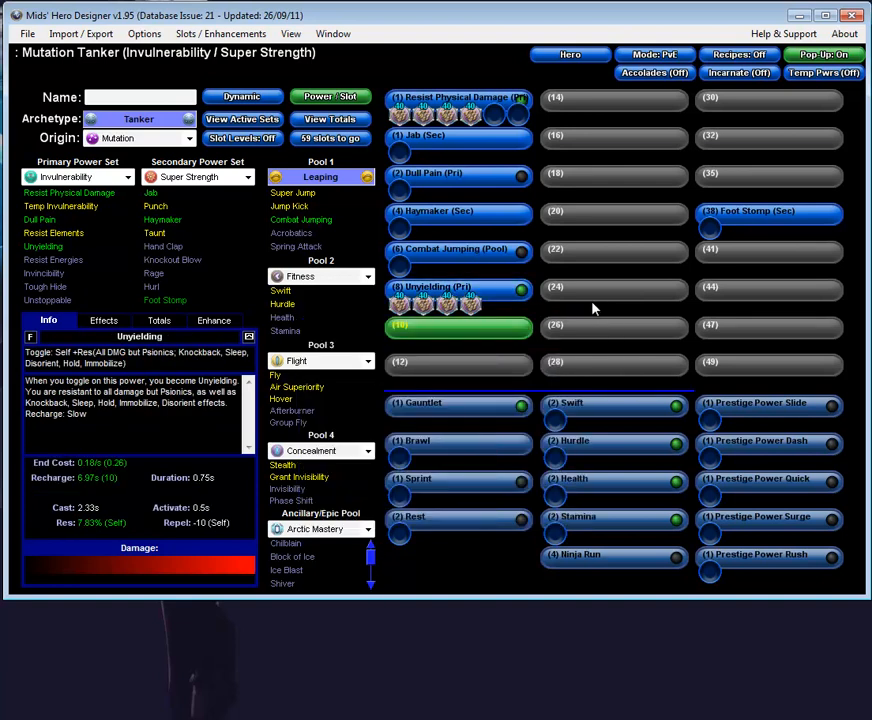
# Add four extra enhancement slots to Haymaker.
pyautogui.click(493, 226)
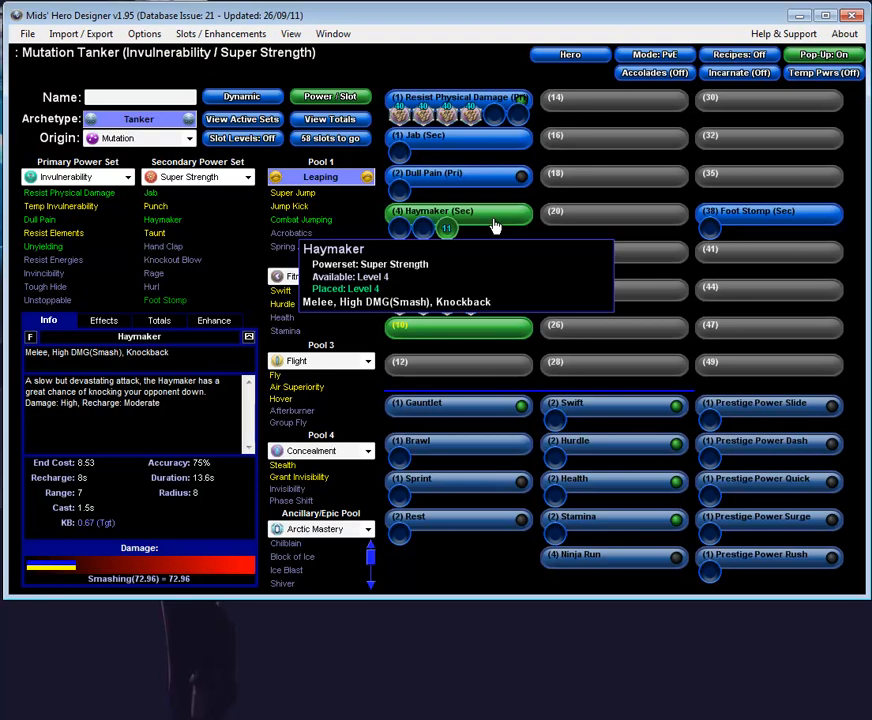
pyautogui.click(493, 226)
pyautogui.click(493, 226)
pyautogui.click(493, 226)
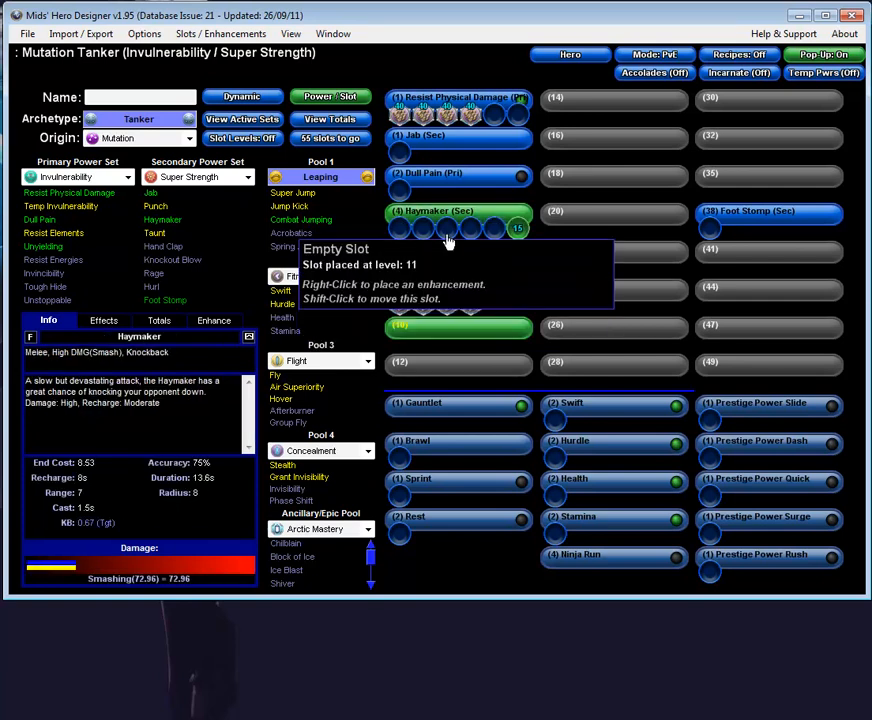
# Fill Haymaker's five slots with level 50 Mako's Bite enhancements, using every piece of the set except Chance of Damage(Lethal).
pyautogui.rightClick(400, 236)
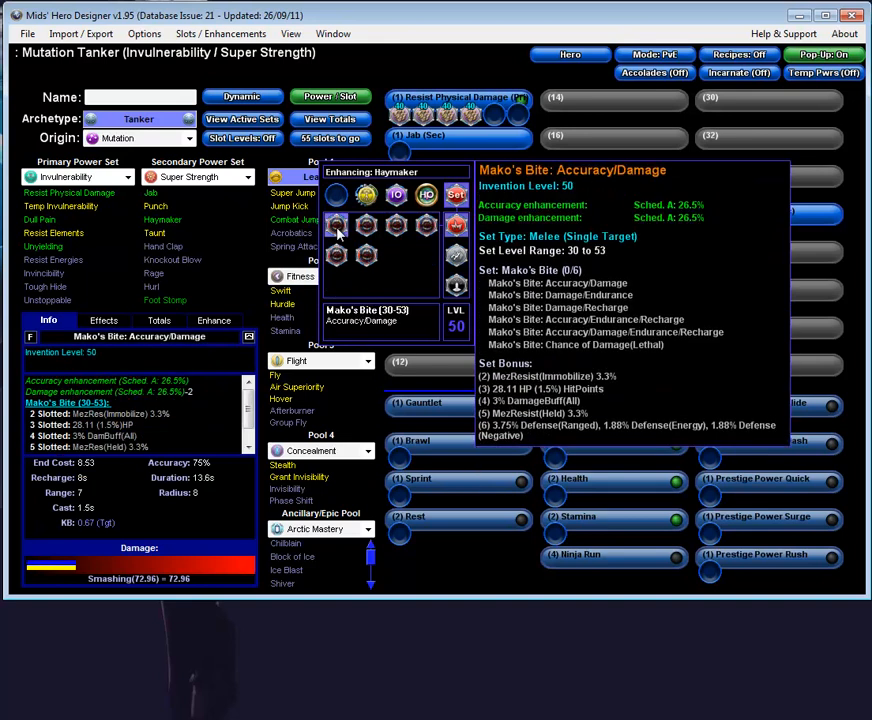
pyautogui.click(337, 237)
pyautogui.rightClick(422, 236)
pyautogui.click(383, 285)
pyautogui.click(383, 221)
pyautogui.middleClick(448, 237)
pyautogui.middleClick(475, 236)
pyautogui.middleClick(497, 236)
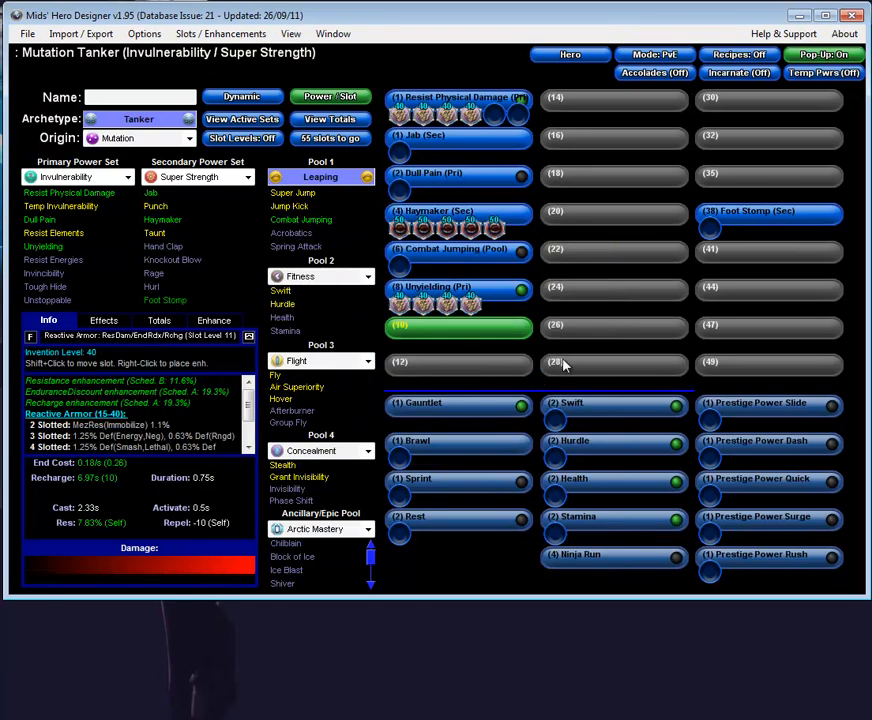
# Review Haymaker's effects and set bonuses, the build's cumulative totals and the enhancement values.
pyautogui.click(106, 322)
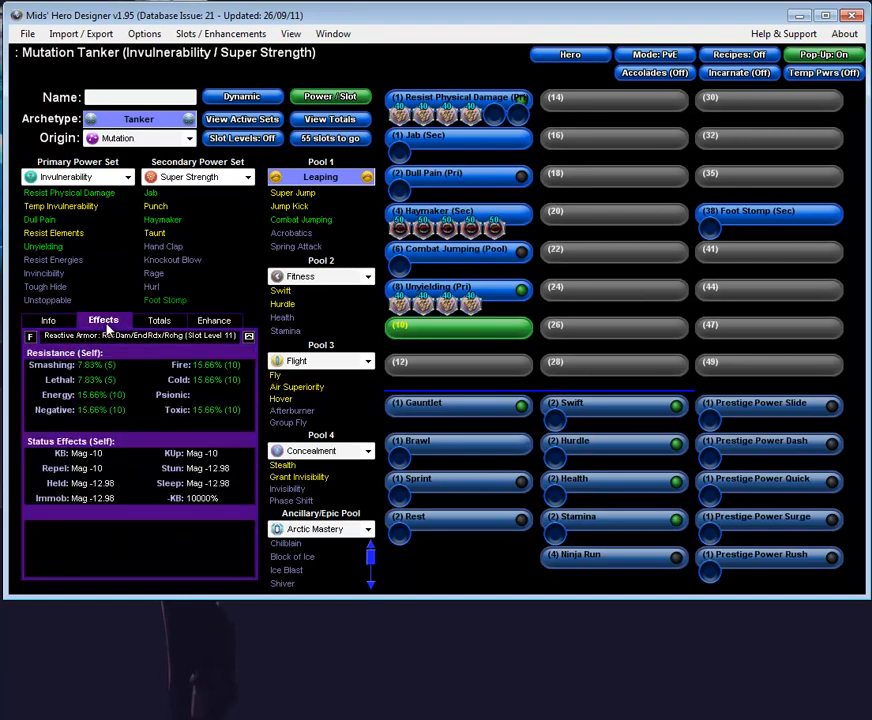
pyautogui.moveTo(495, 220)
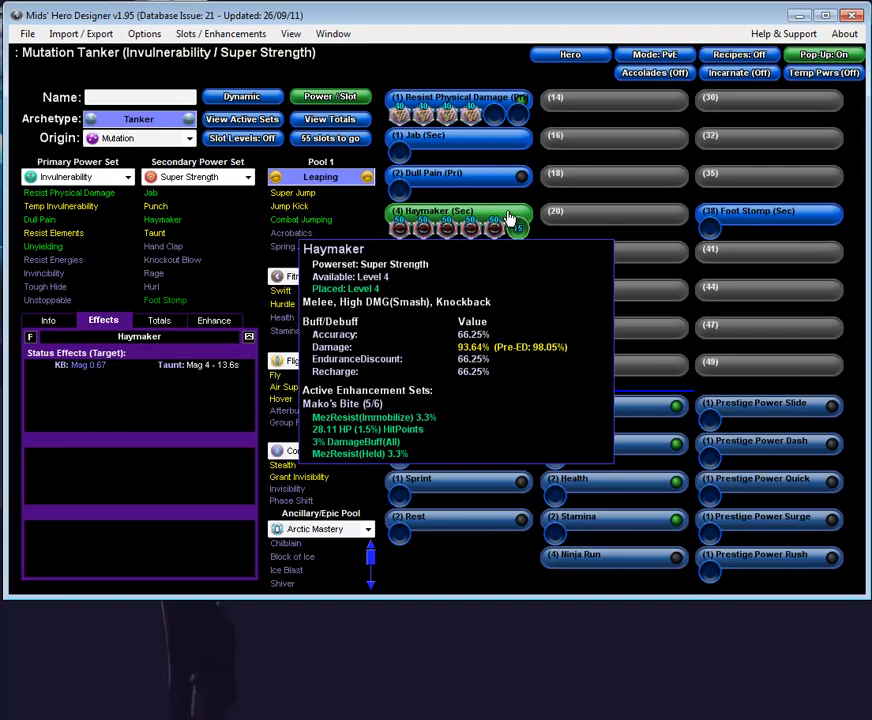
pyautogui.click(156, 322)
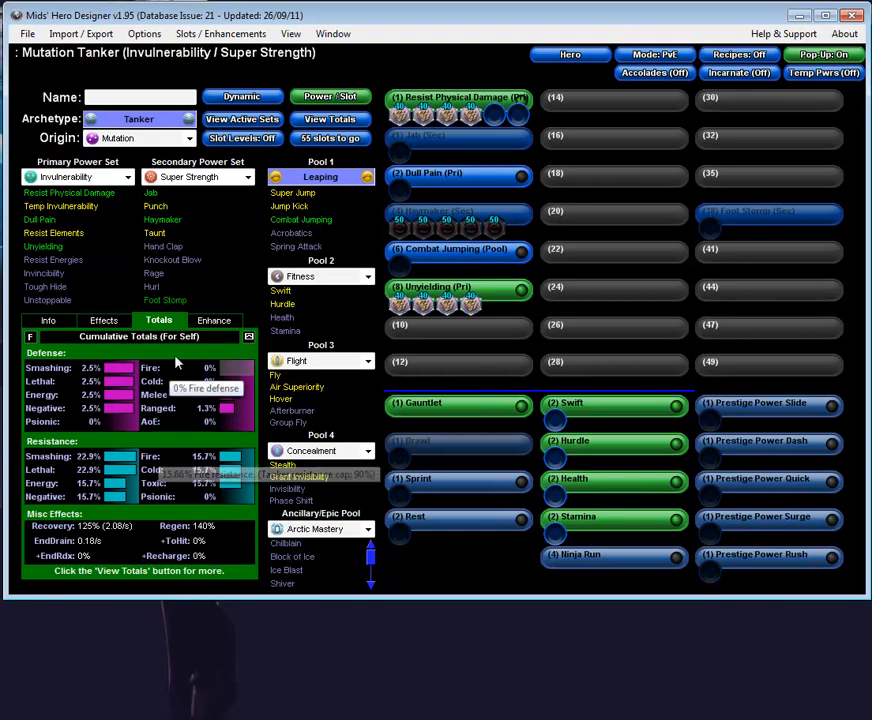
pyautogui.click(216, 320)
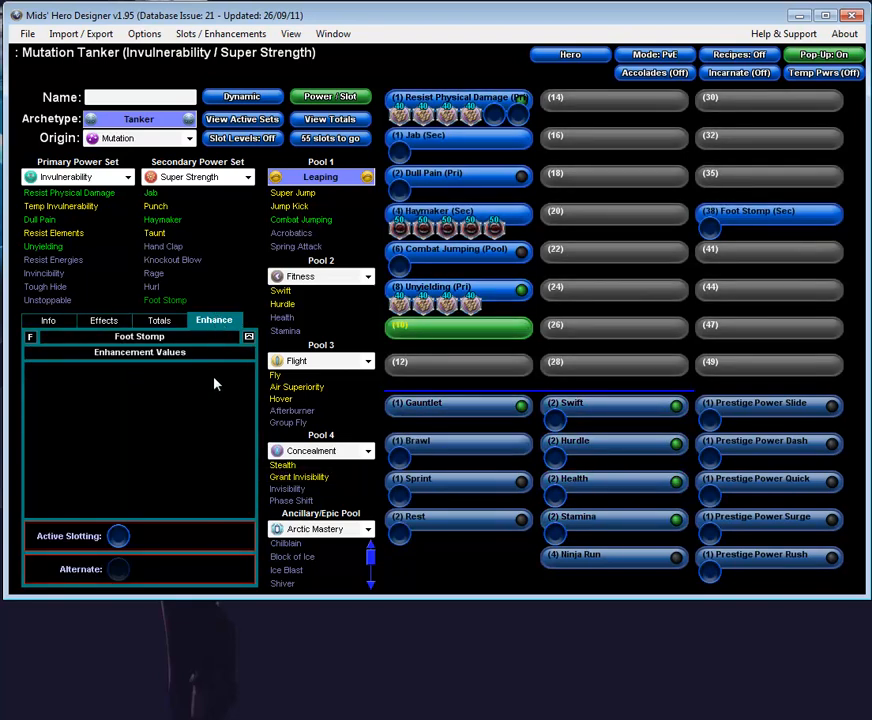
pyautogui.moveTo(461, 218)
# Browse the list of temporary powers and close it without choosing any.
pyautogui.click(818, 73)
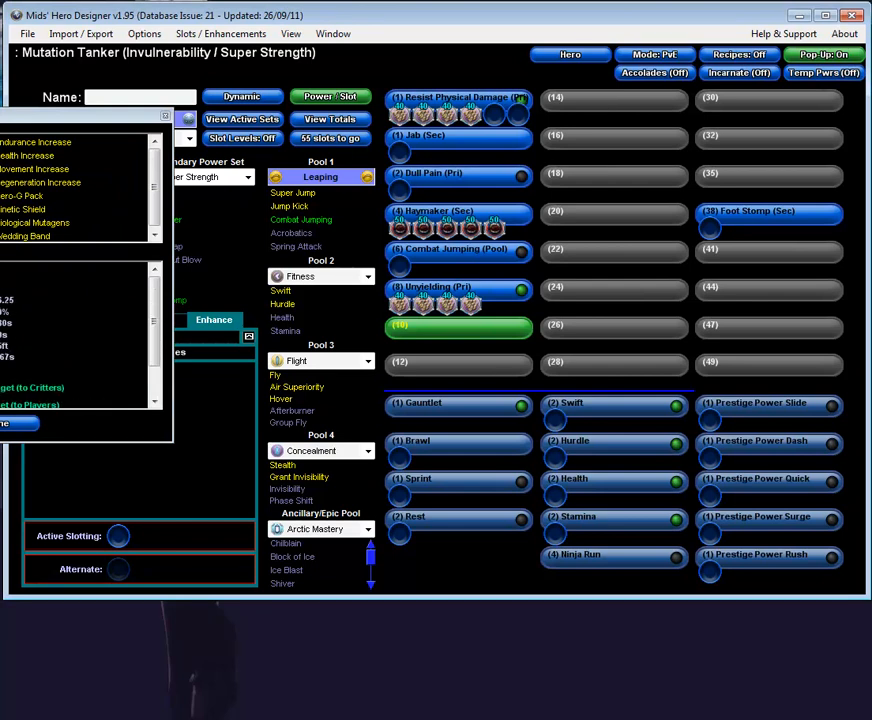
pyautogui.moveTo(155, 187); pyautogui.dragTo(149, 237)
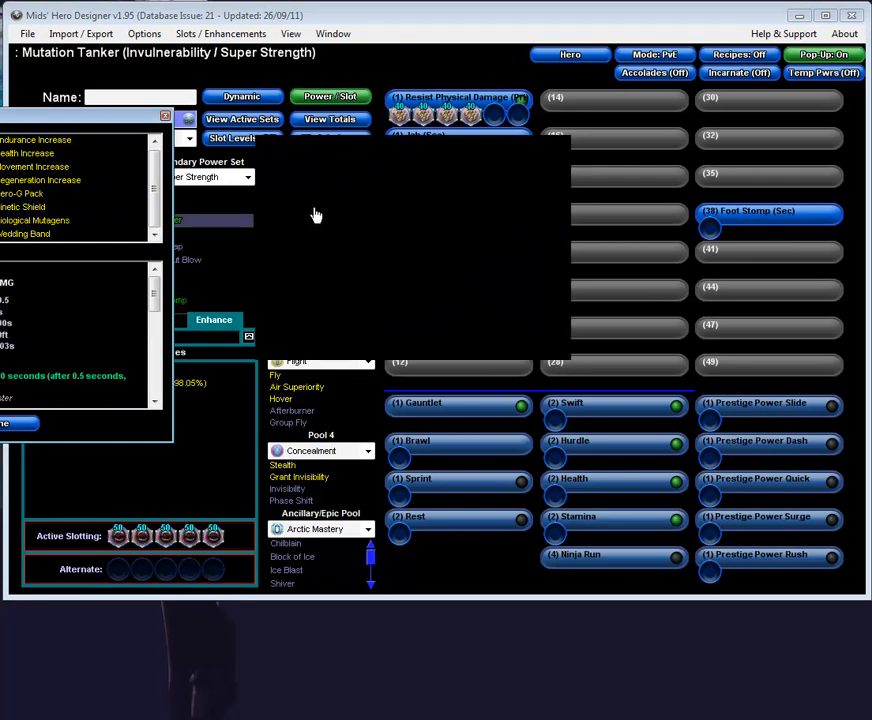
pyautogui.click(4, 428)
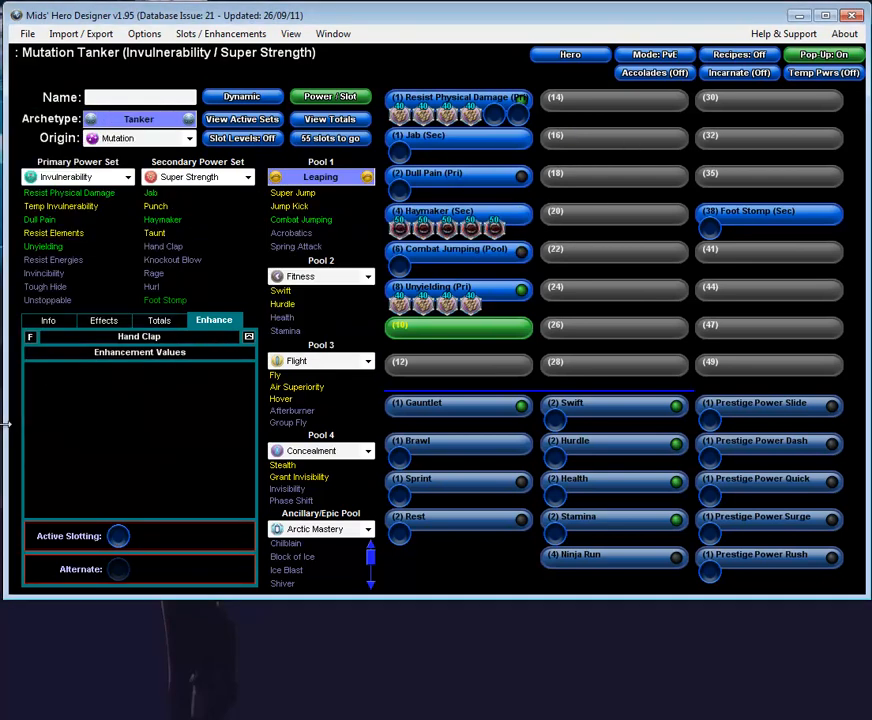
# Browse the Incarnate powers, including the Judgement, Interface and Lore lists, and close the selection window.
pyautogui.click(738, 73)
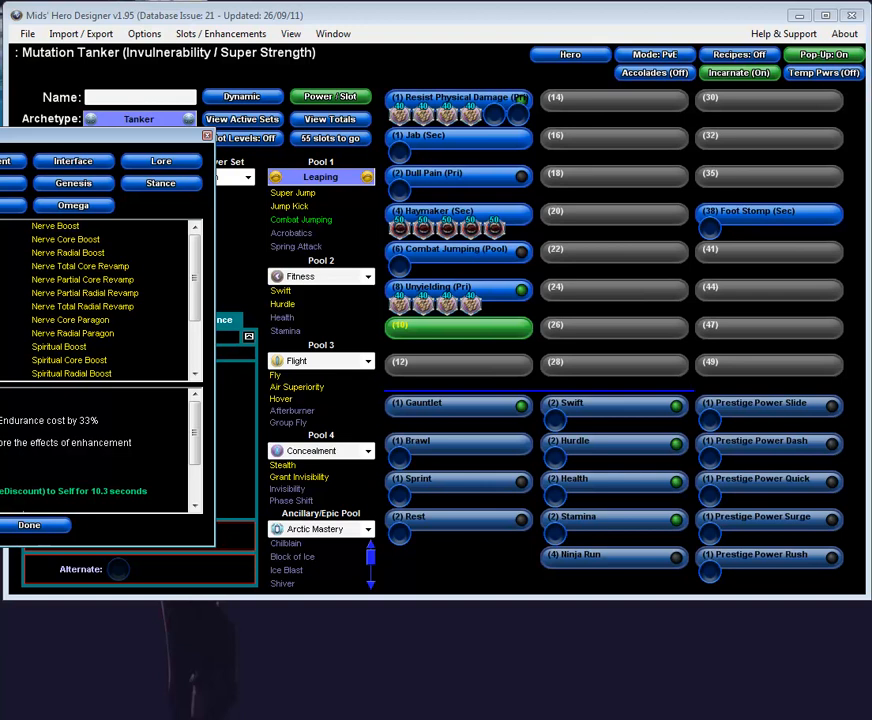
pyautogui.click(1, 183)
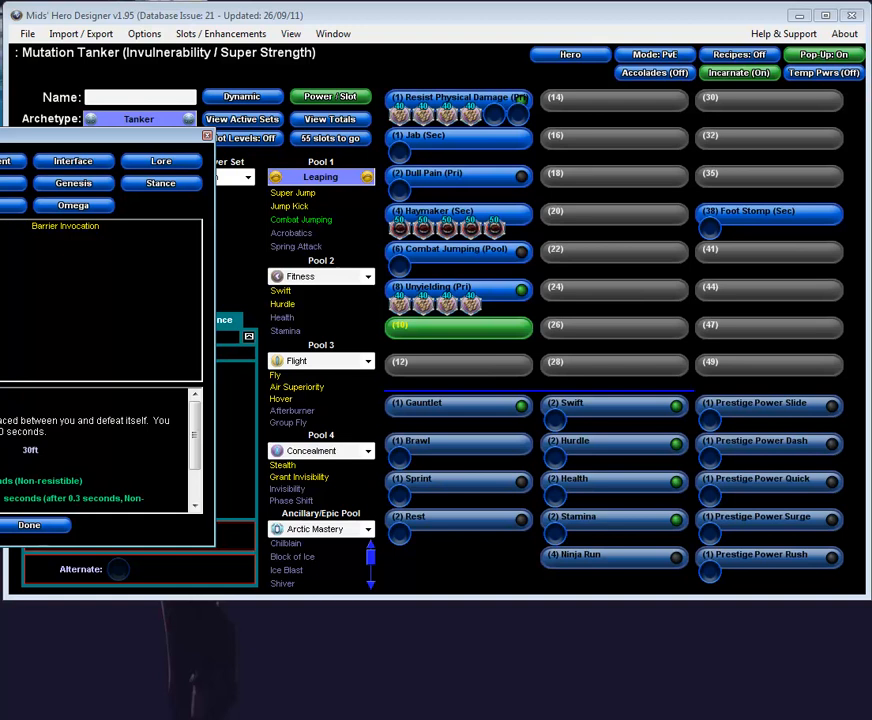
pyautogui.click(6, 161)
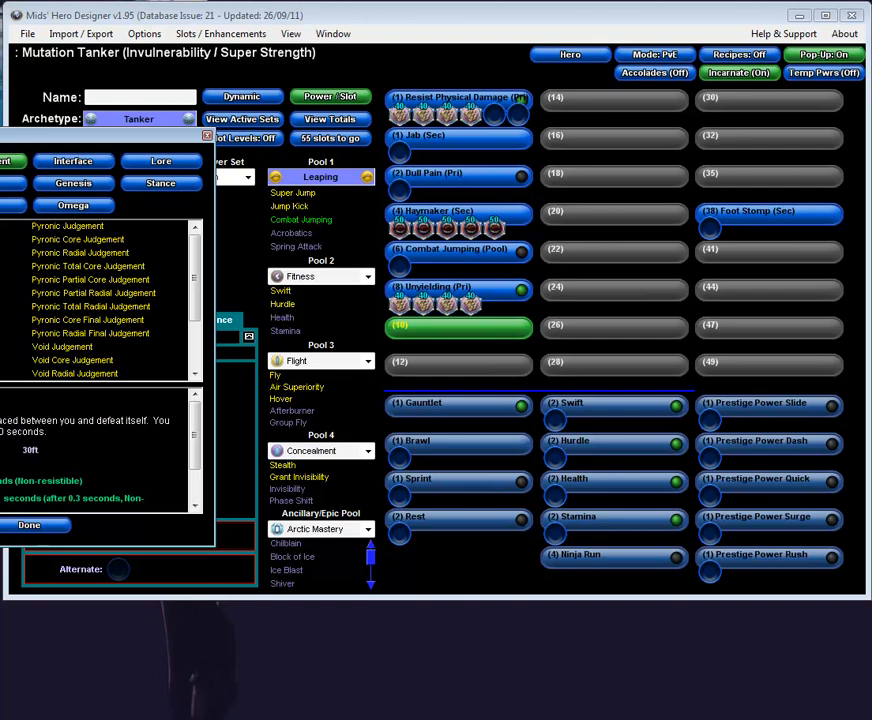
pyautogui.click(80, 163)
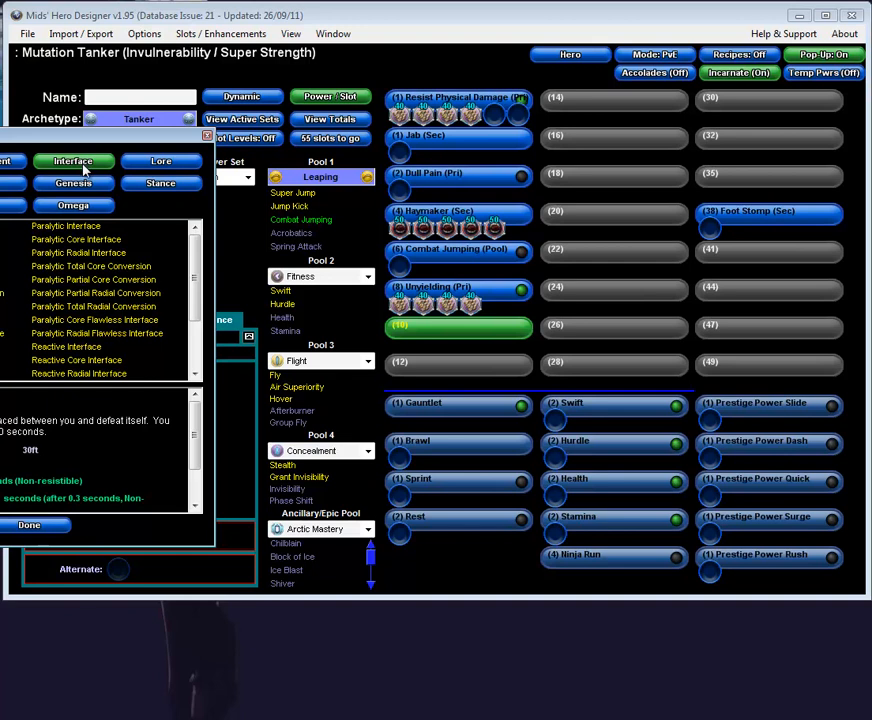
pyautogui.click(164, 162)
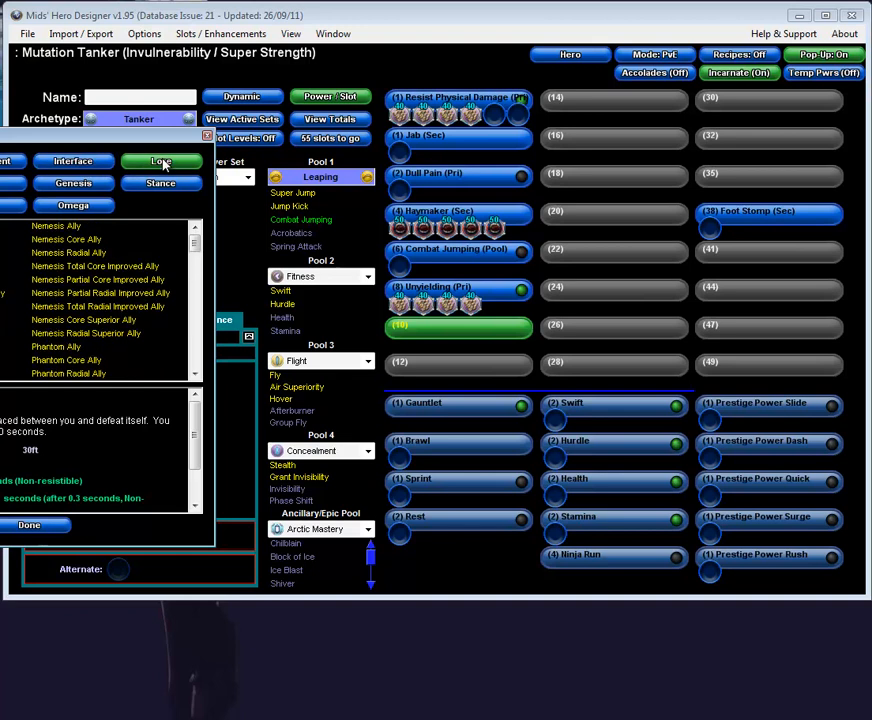
pyautogui.click(207, 135)
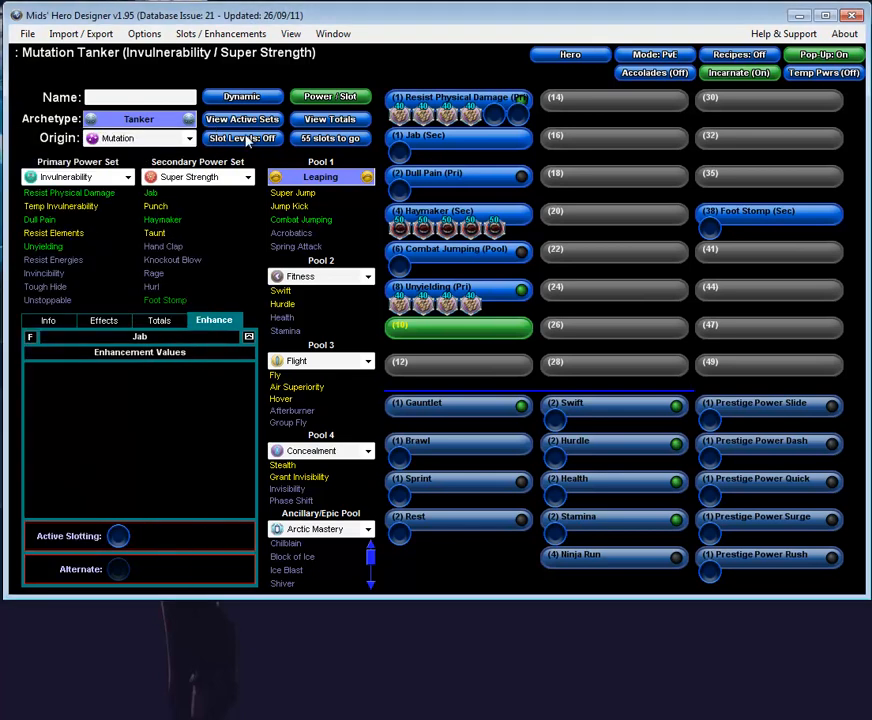
# Look over the accolade powers and switch both Accolades and Incarnate back off.
pyautogui.click(669, 76)
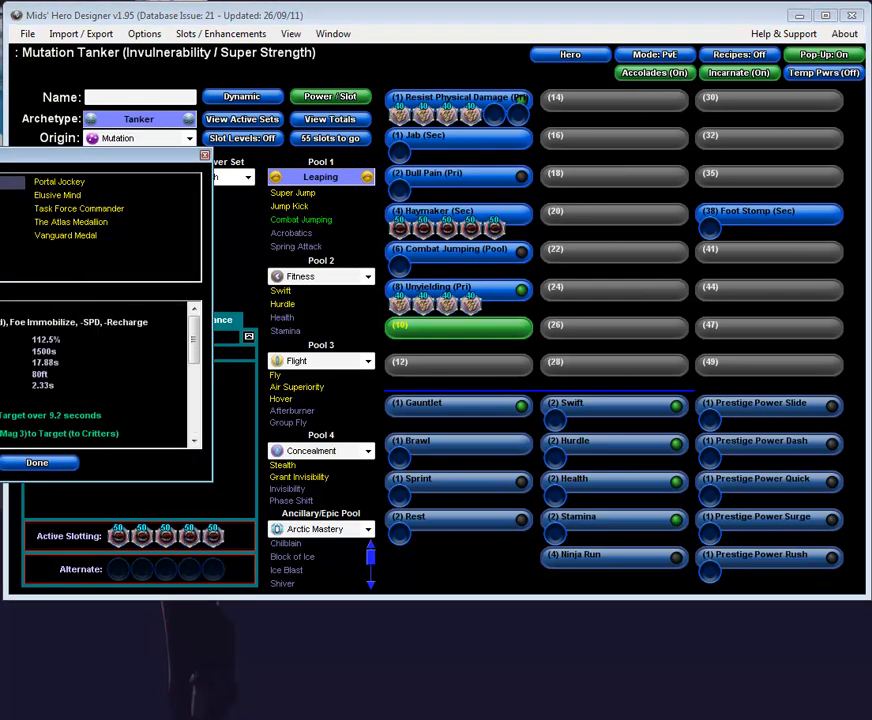
pyautogui.click(205, 156)
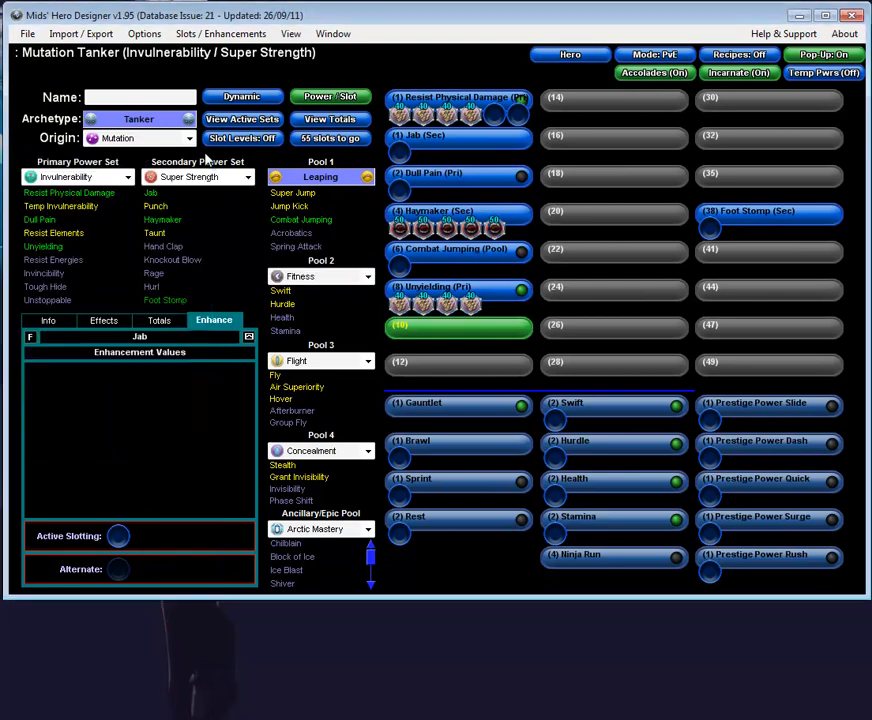
pyautogui.click(680, 82)
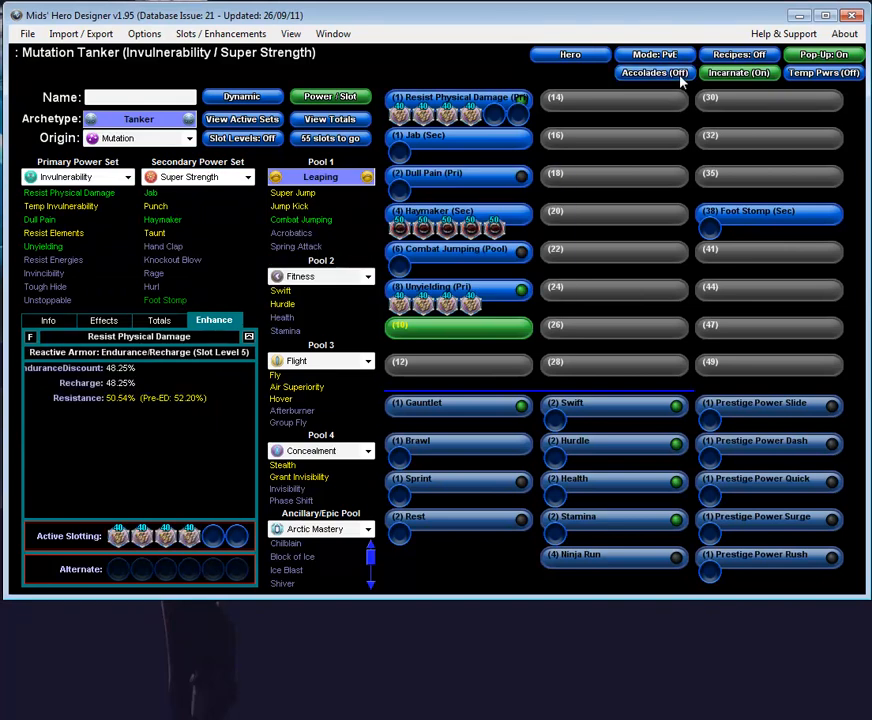
pyautogui.click(745, 80)
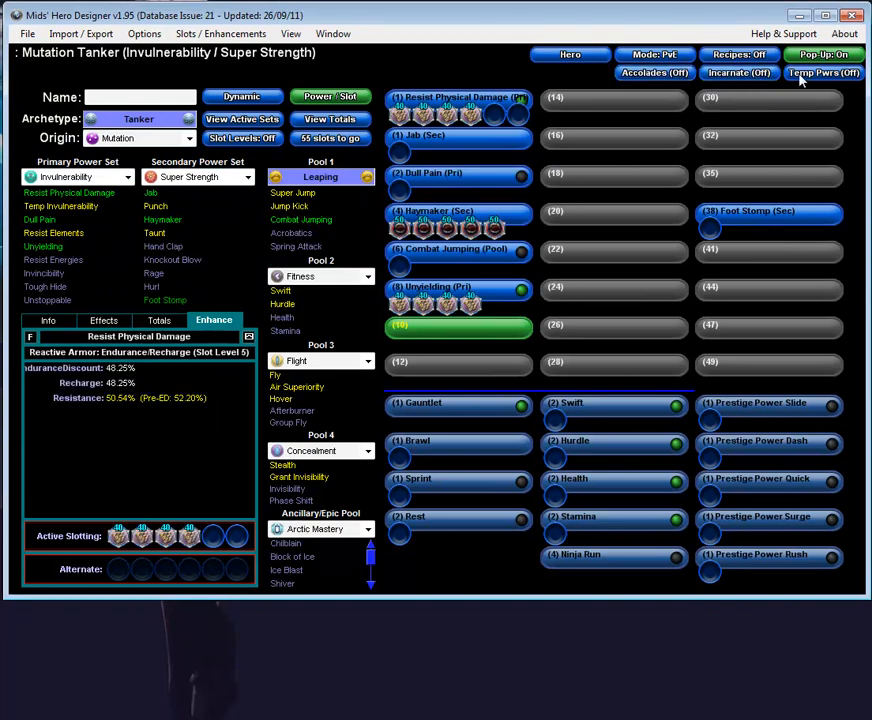
# Switch the build's alignment to Villain and back to Hero.
pyautogui.click(800, 80)
pyautogui.click(596, 56)
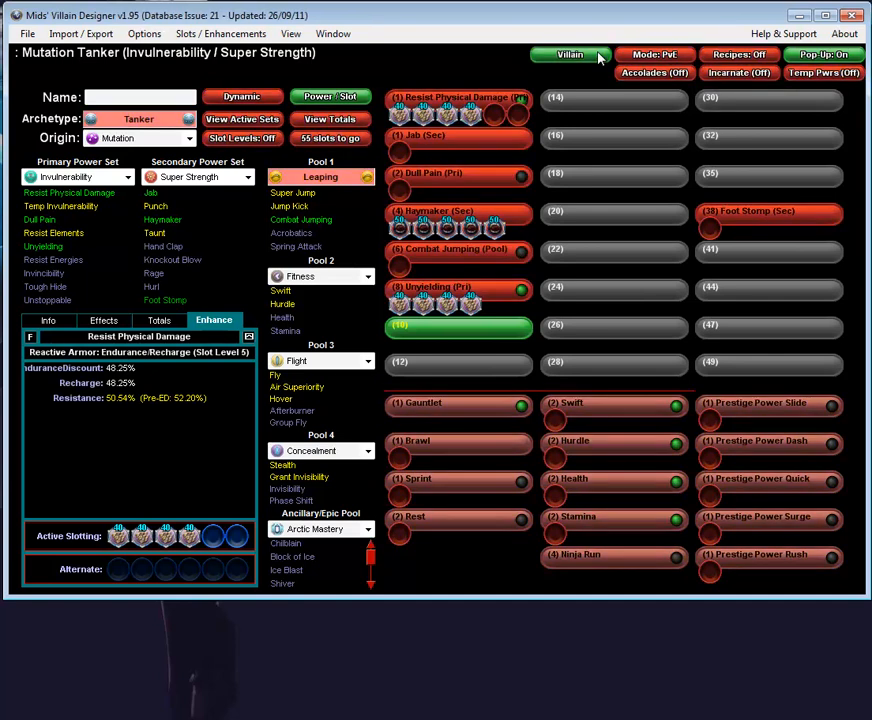
pyautogui.click(598, 57)
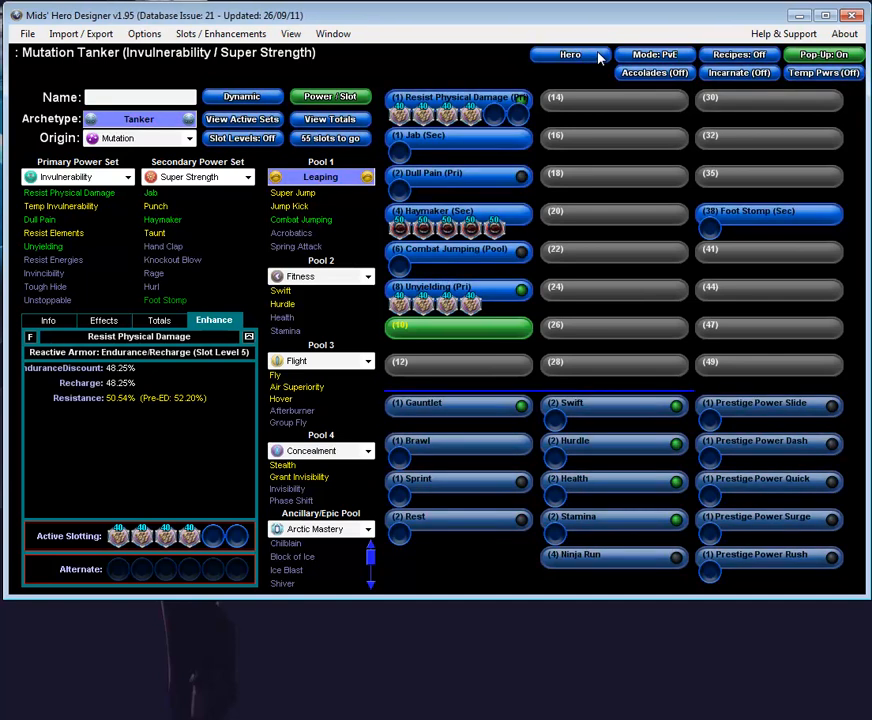
# Try out PvP mode and the recipe display, returning to PvE mode with recipes off.
pyautogui.click(658, 58)
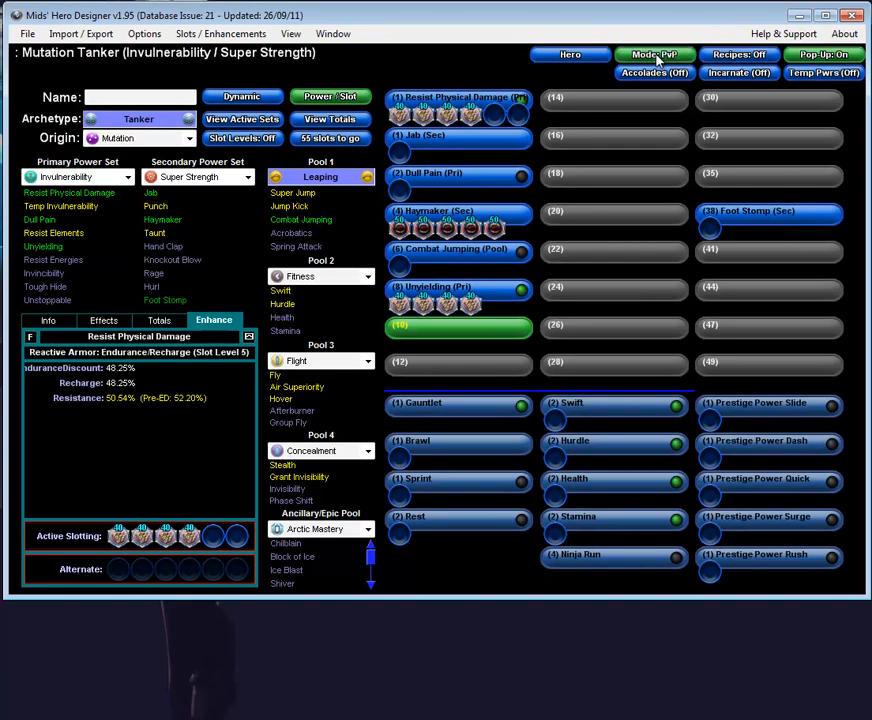
pyautogui.click(658, 58)
pyautogui.click(658, 58)
pyautogui.click(660, 58)
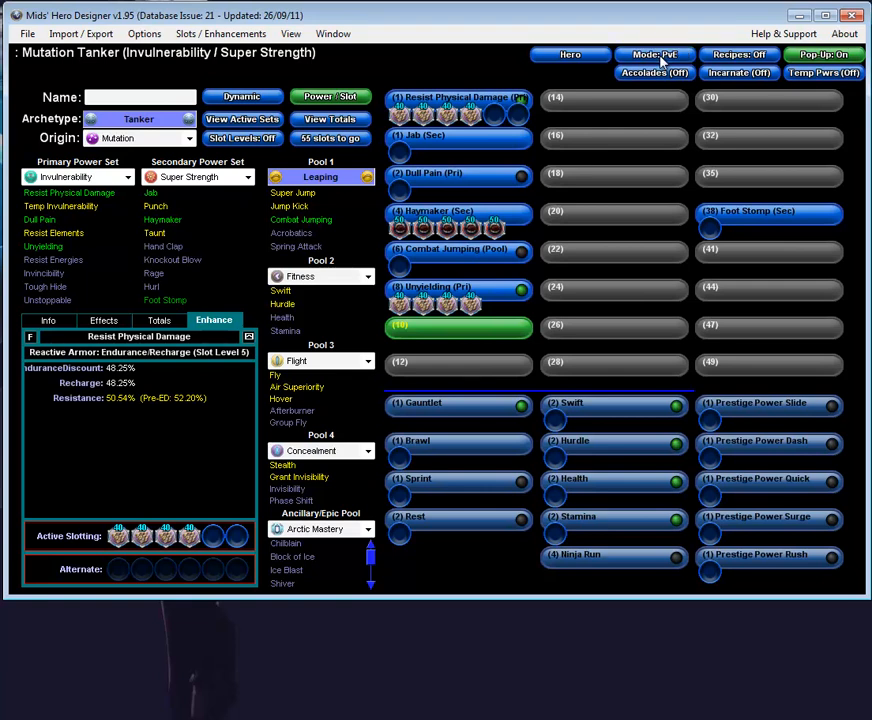
pyautogui.click(758, 61)
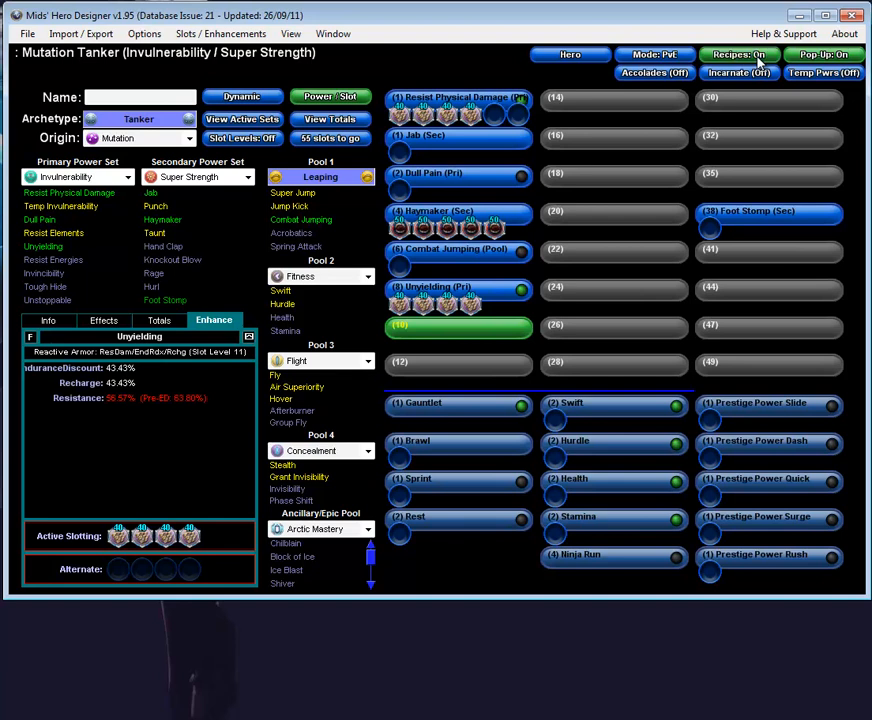
pyautogui.click(758, 58)
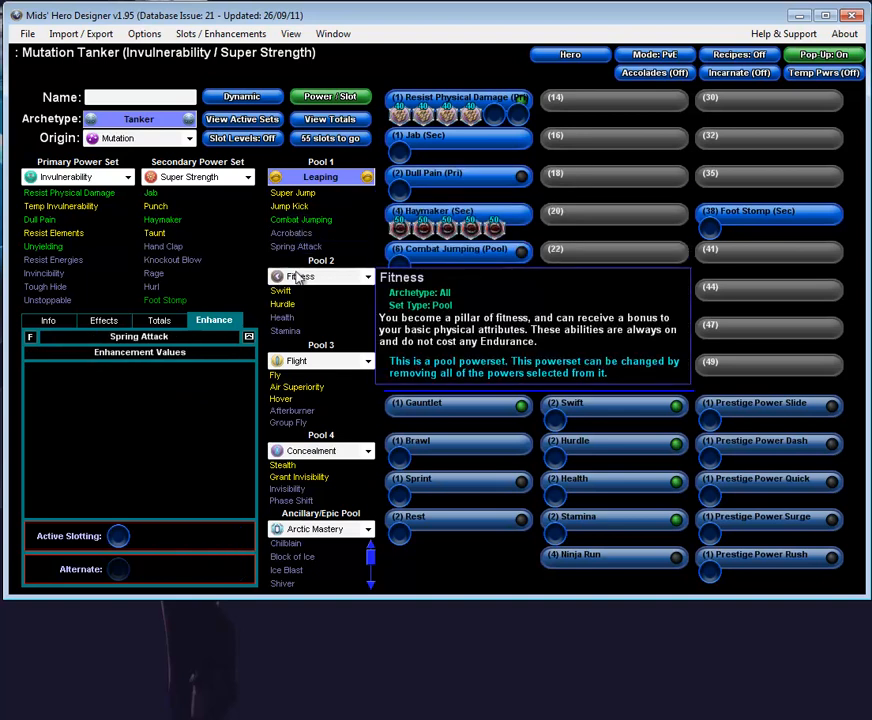
# Start opening a saved build and decline discarding the current character data.
pyautogui.click(28, 34)
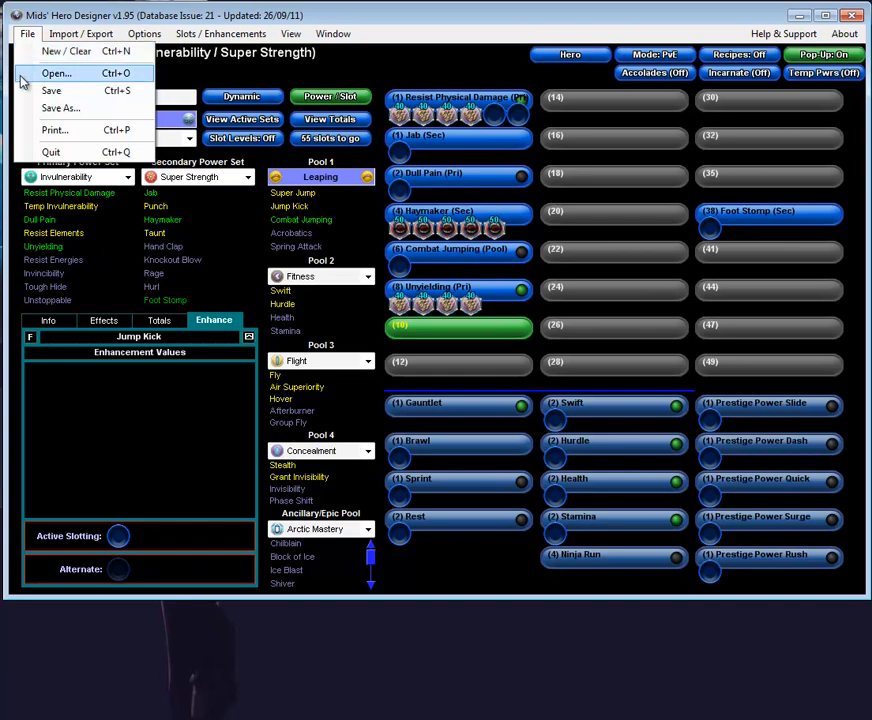
pyautogui.click(22, 73)
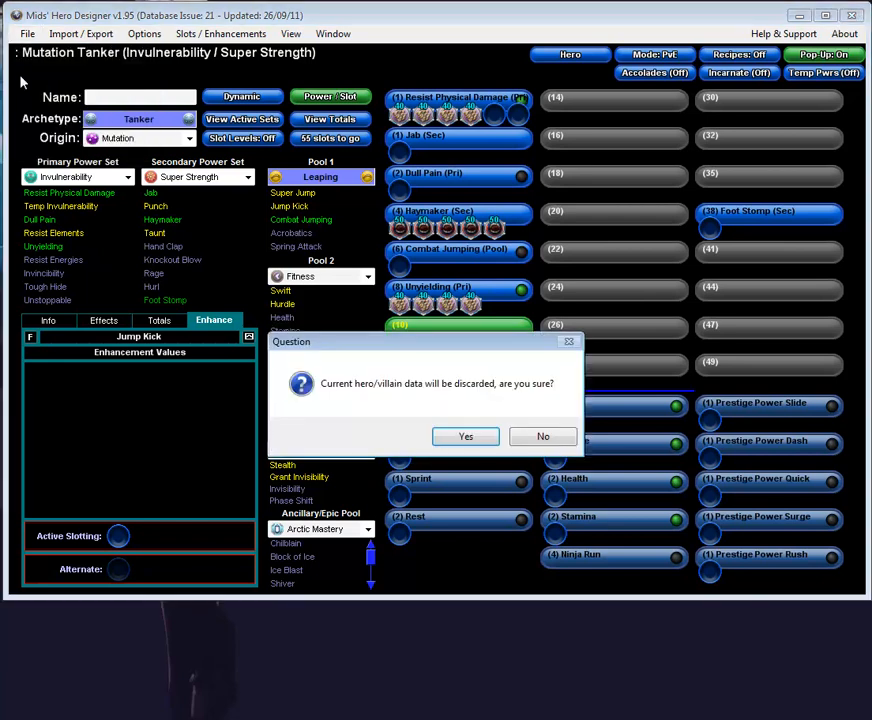
pyautogui.click(541, 436)
# Review the short forum export's colour schemes, formatting code types and data options, and cancel the export.
pyautogui.click(27, 33)
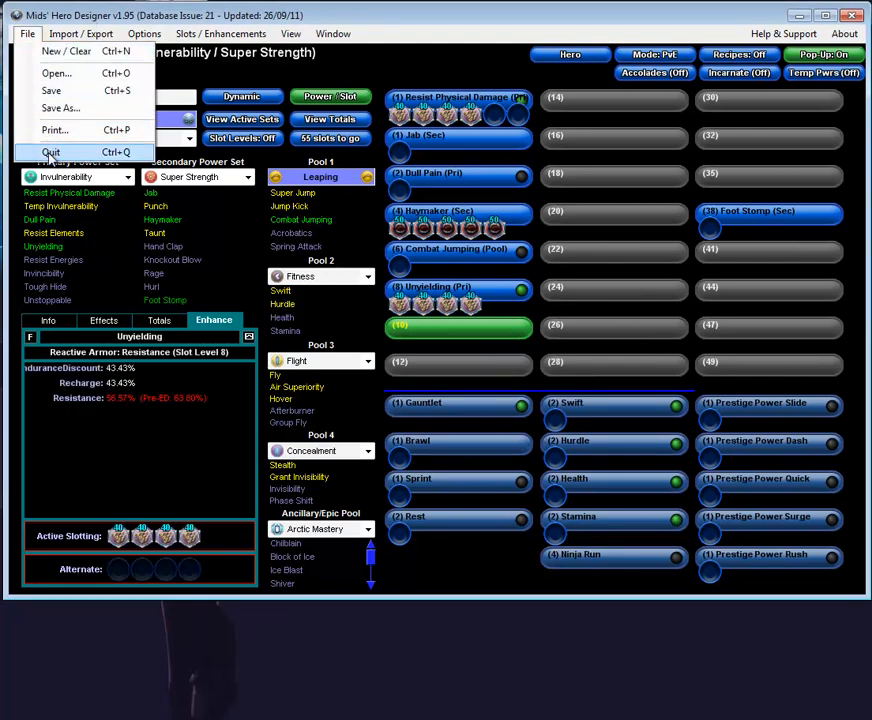
pyautogui.moveTo(70, 35)
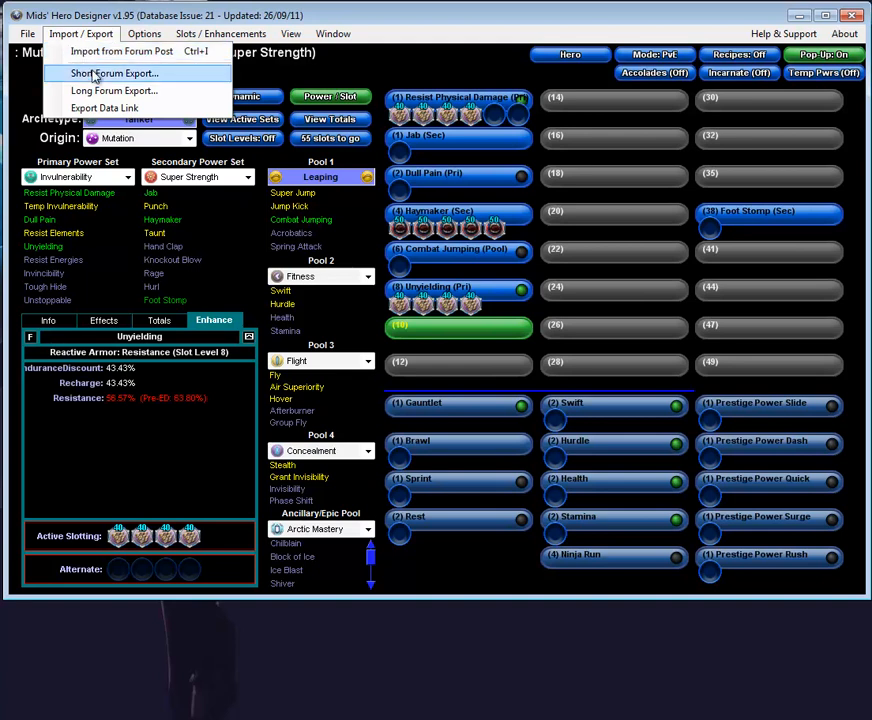
pyautogui.click(92, 73)
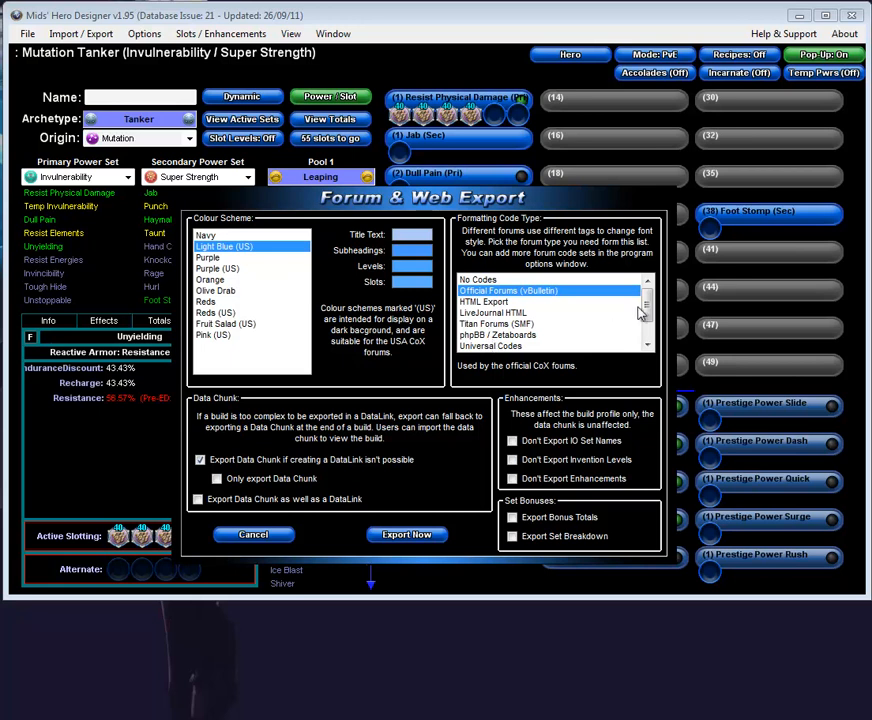
pyautogui.moveTo(650, 307); pyautogui.dragTo(648, 342)
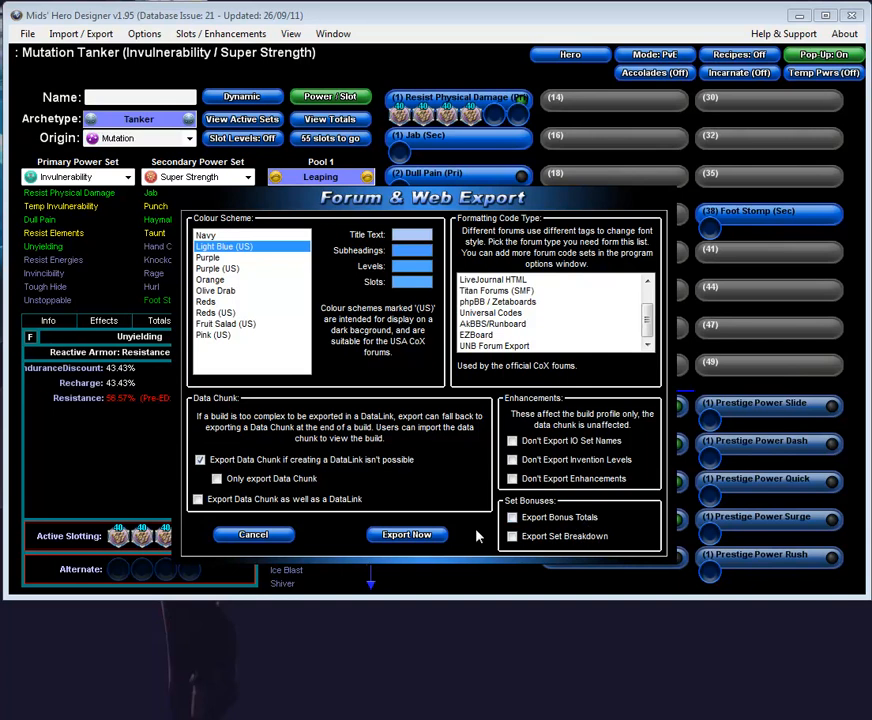
pyautogui.click(253, 534)
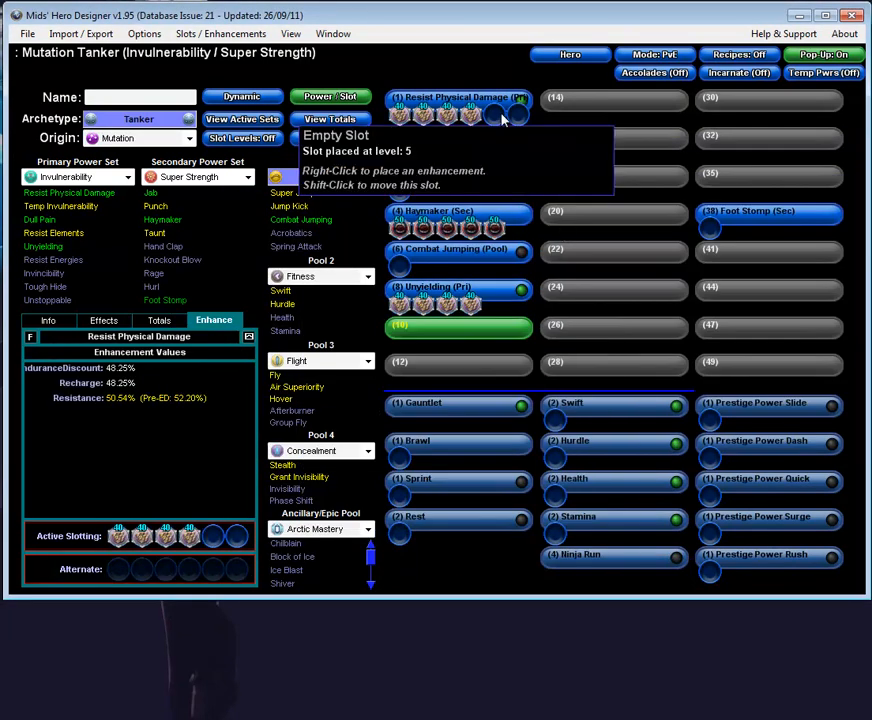
# Try to change the slotted Reactive Armor: Endurance/Recharge enhancement in Resist Physical Damage to level 34.
pyautogui.click(470, 114)
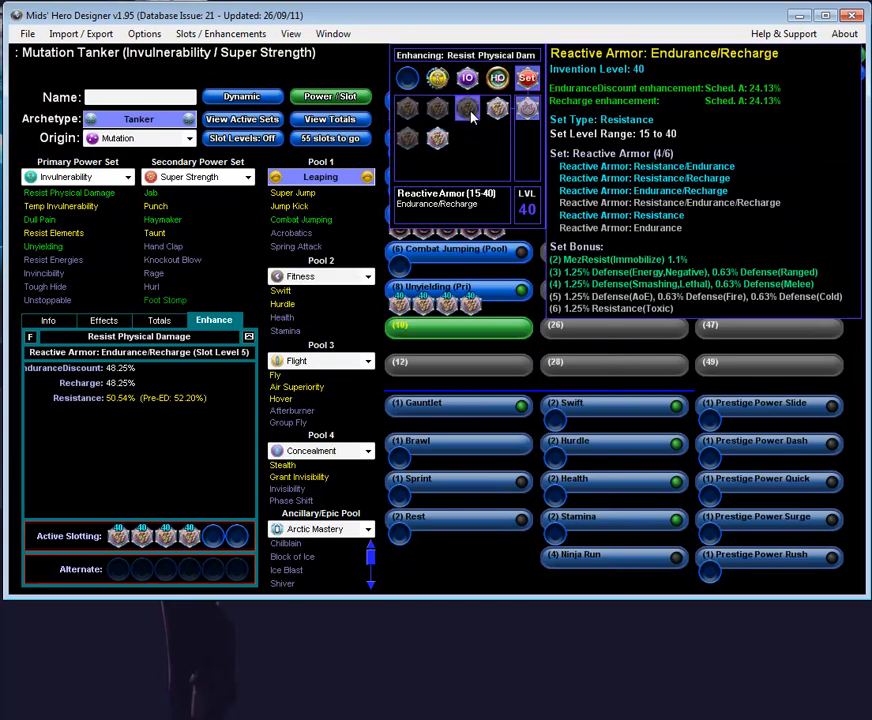
pyautogui.click(472, 116)
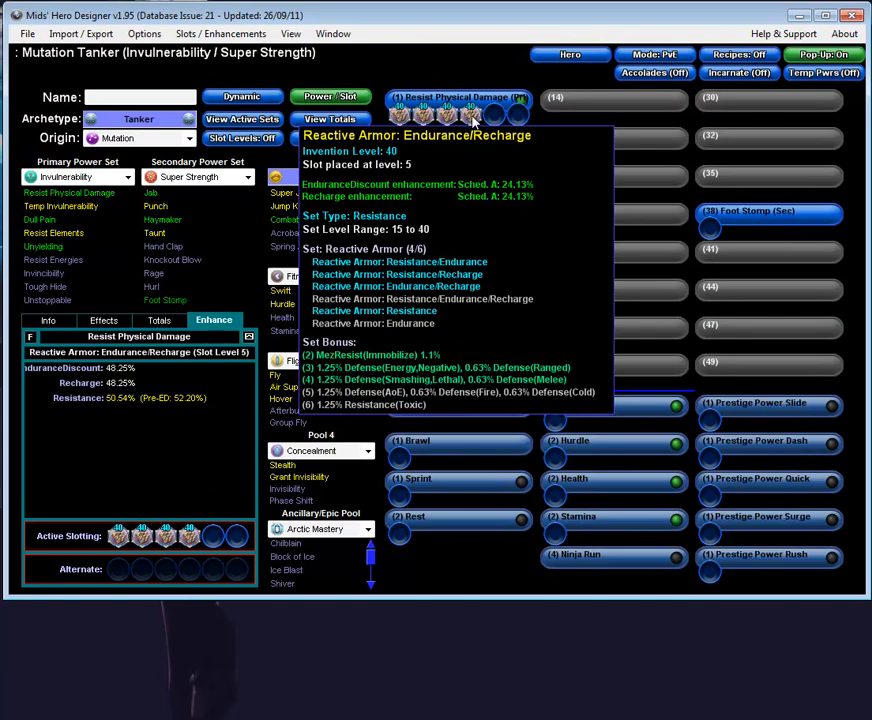
pyautogui.click(472, 117)
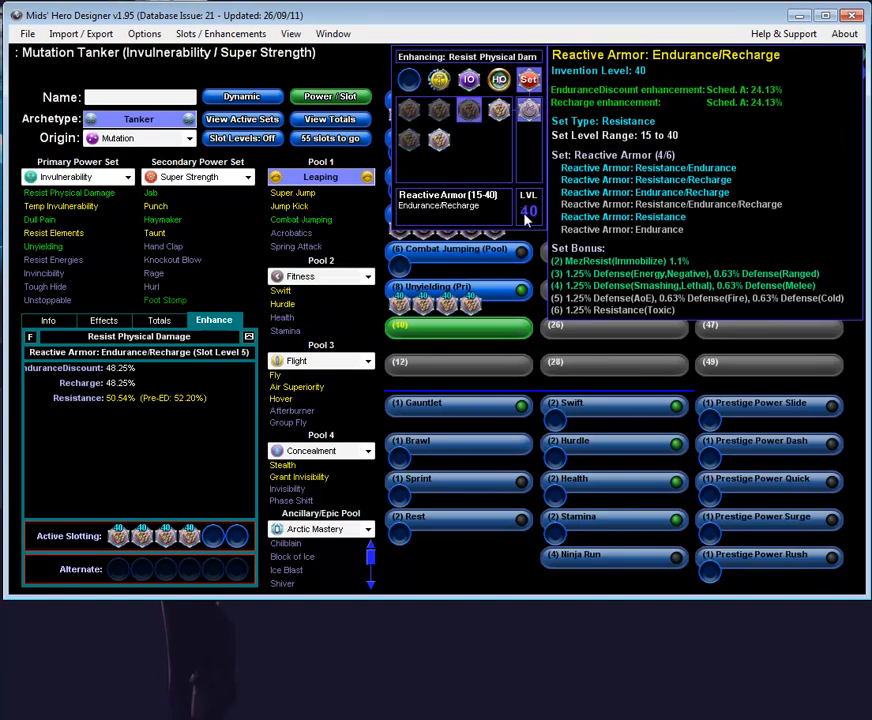
pyautogui.moveTo(533, 220); pyautogui.dragTo(523, 220)
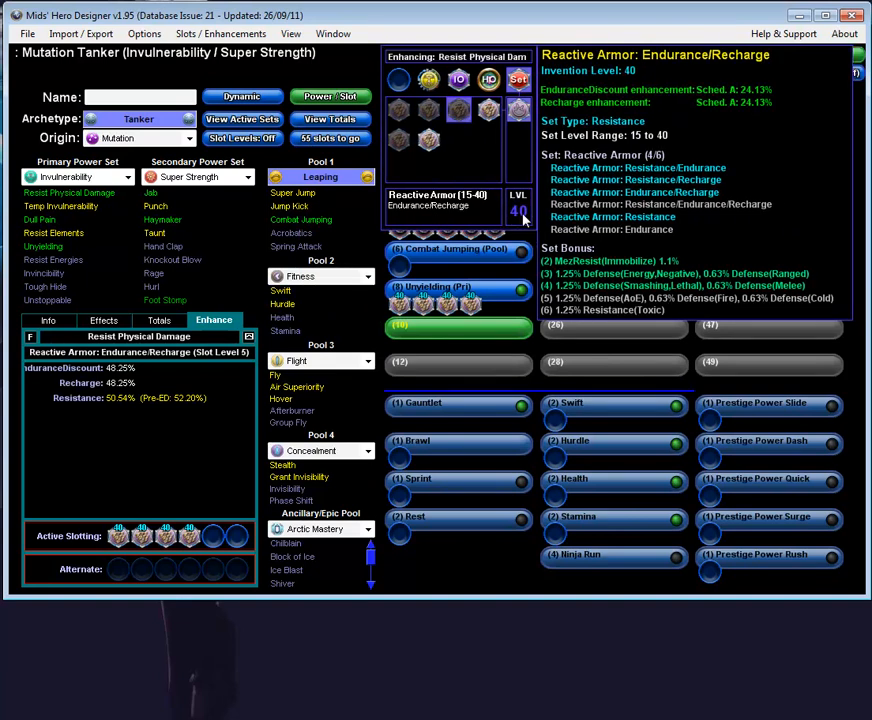
pyautogui.write('34')
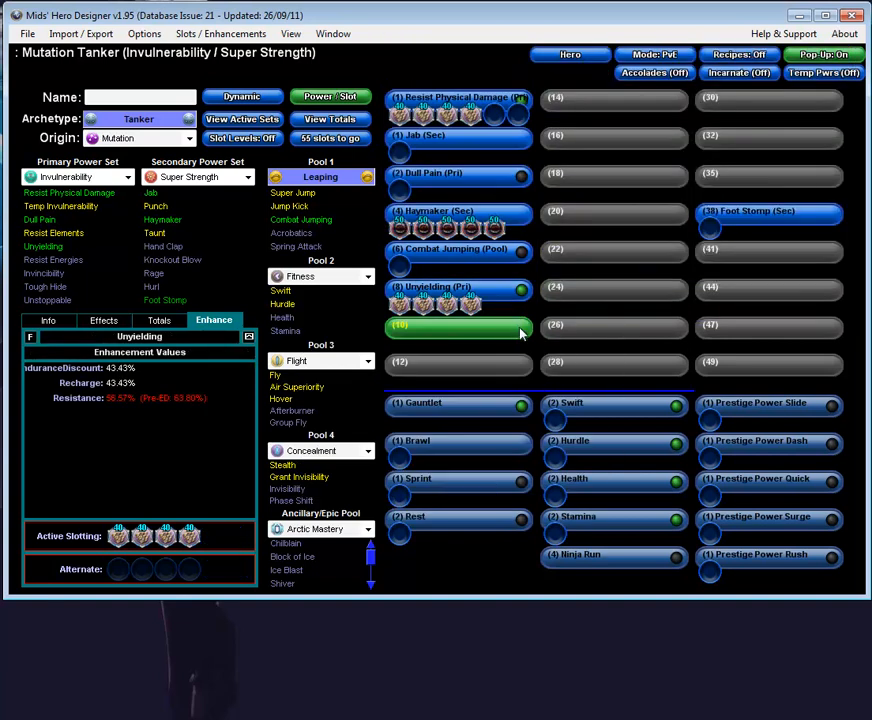
# Clear the fourth slot of Resist Physical Damage and place Reactive Armor: Endurance/Recharge there at level 34.
pyautogui.rightClick(469, 118)
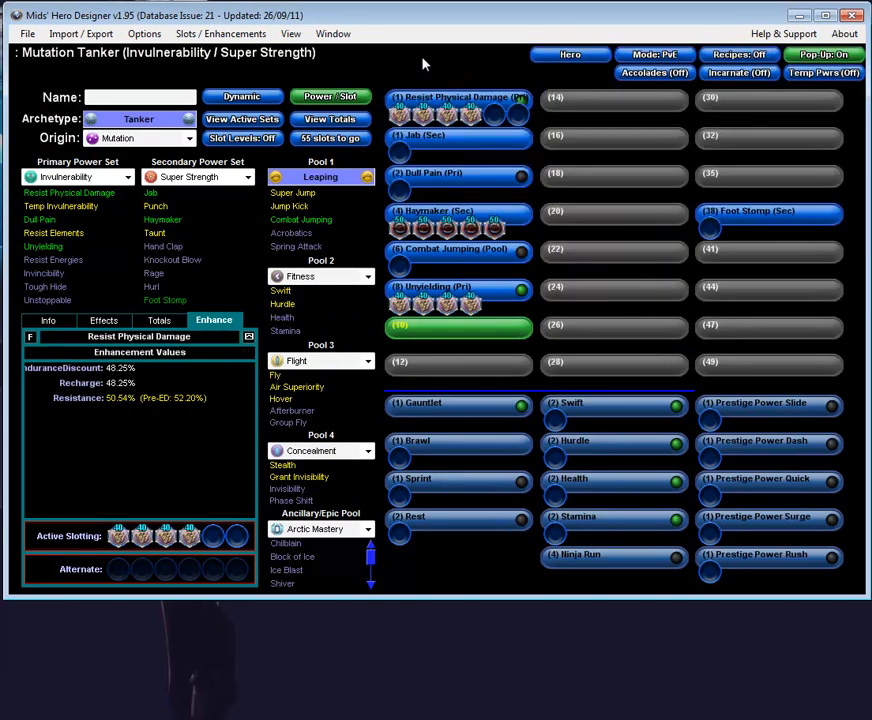
pyautogui.rightClick(472, 118)
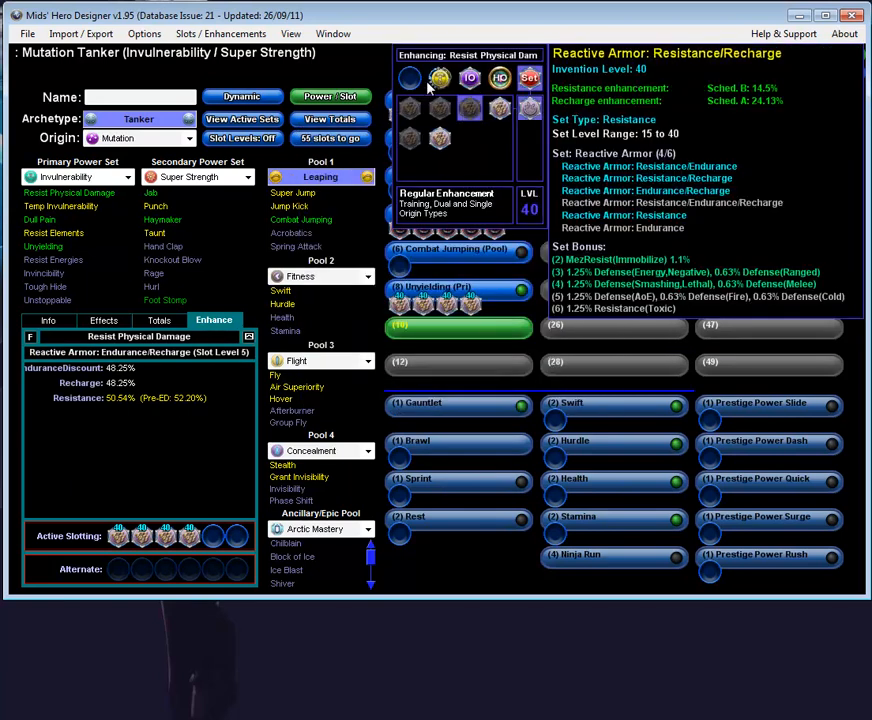
pyautogui.rightClick(471, 118)
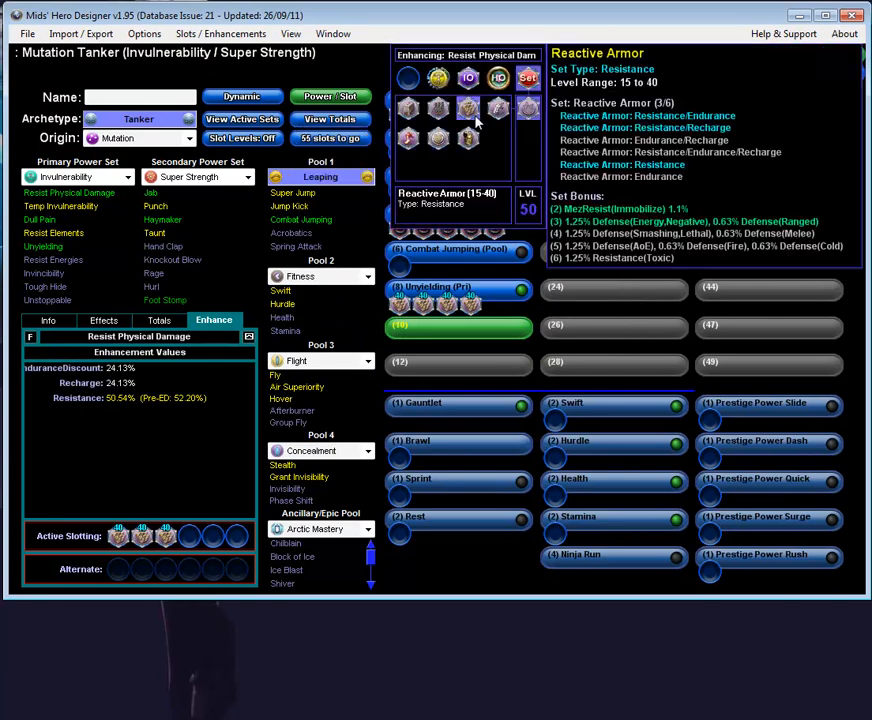
pyautogui.click(468, 108)
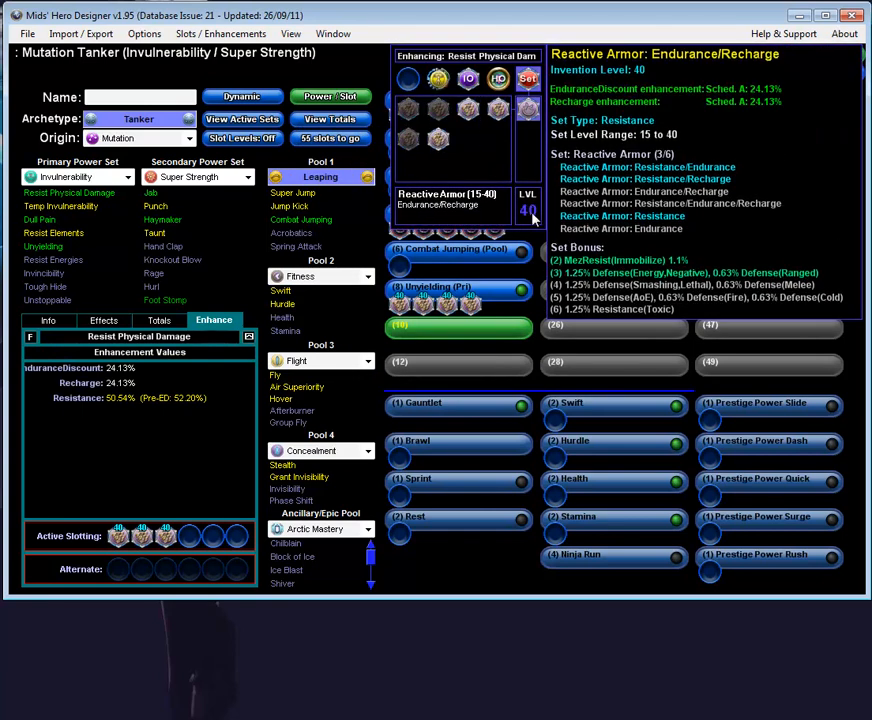
pyautogui.scroll(-6, 527, 207)
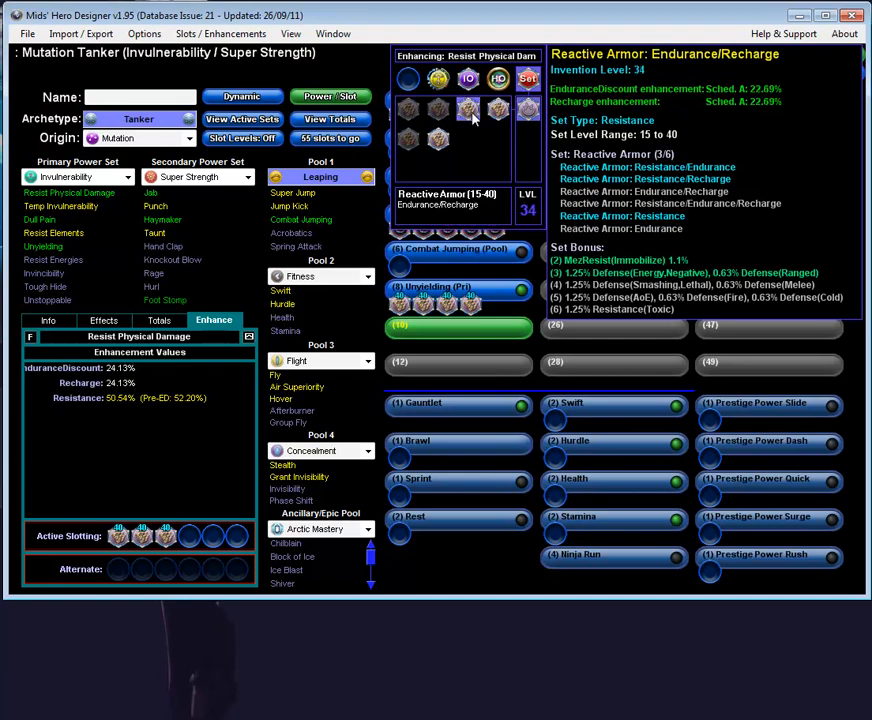
pyautogui.click(468, 108)
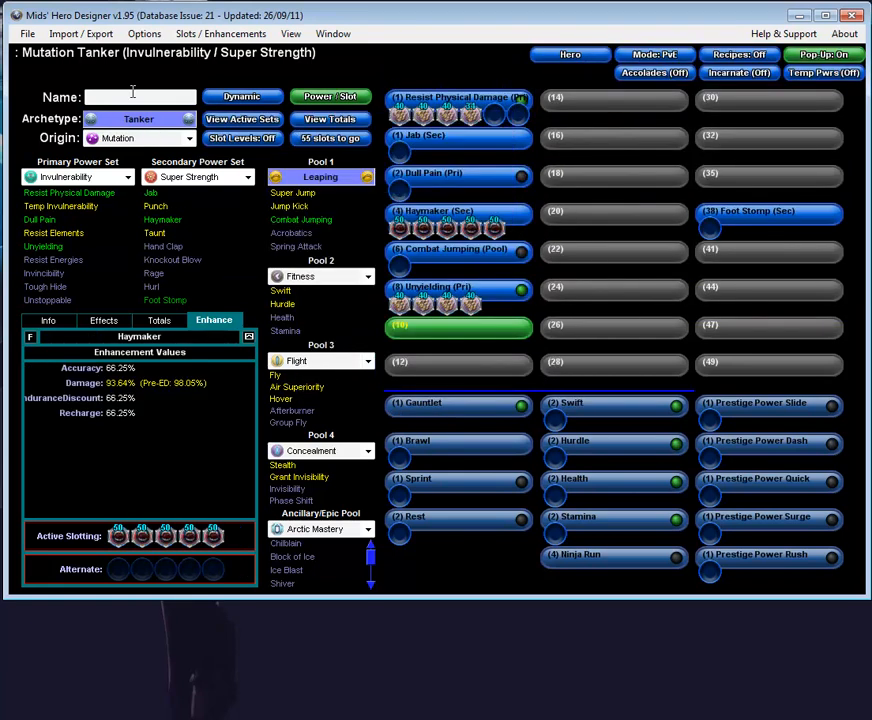
# Set all placed Invention and Set enhancements to the default level 50 and confirm the change.
pyautogui.click(145, 35)
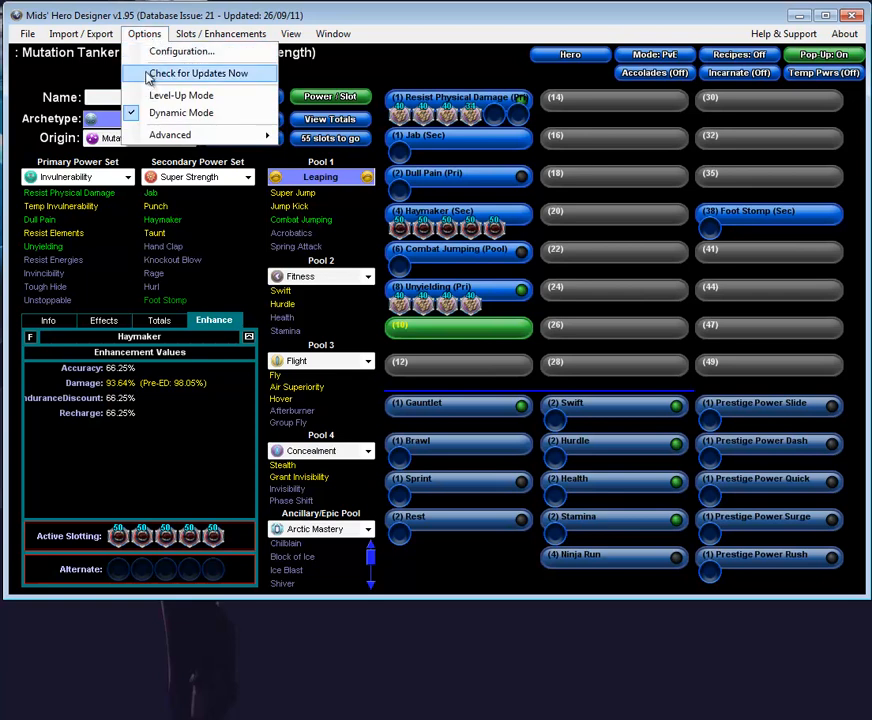
pyautogui.moveTo(183, 40)
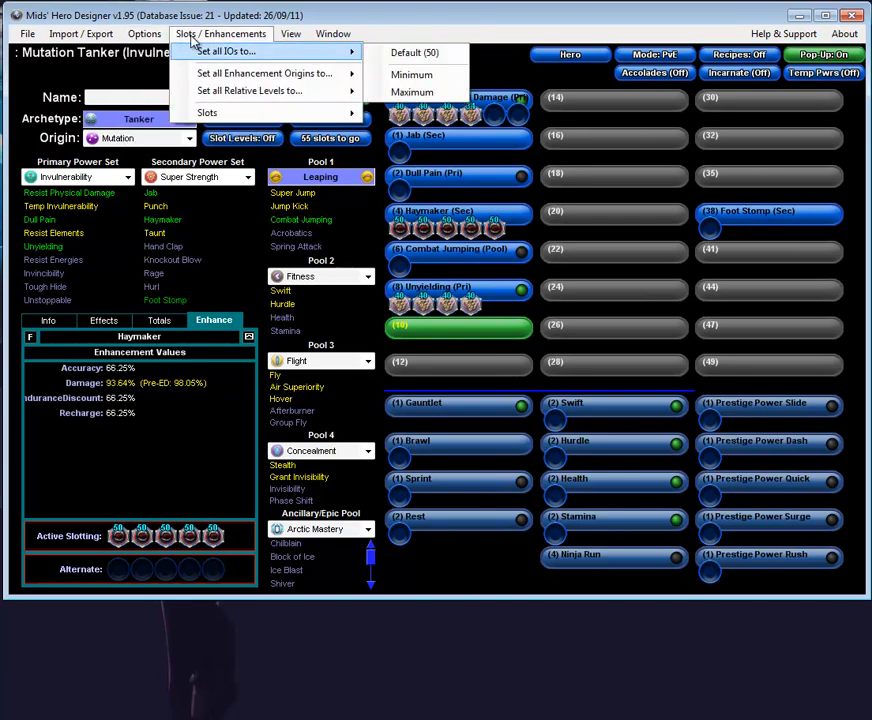
pyautogui.click(418, 54)
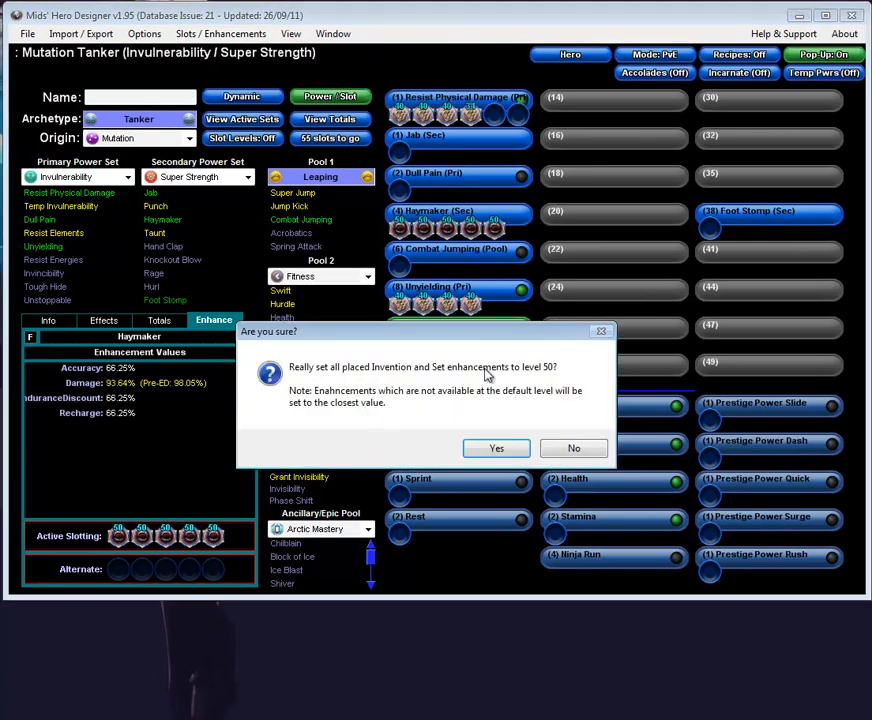
pyautogui.click(518, 448)
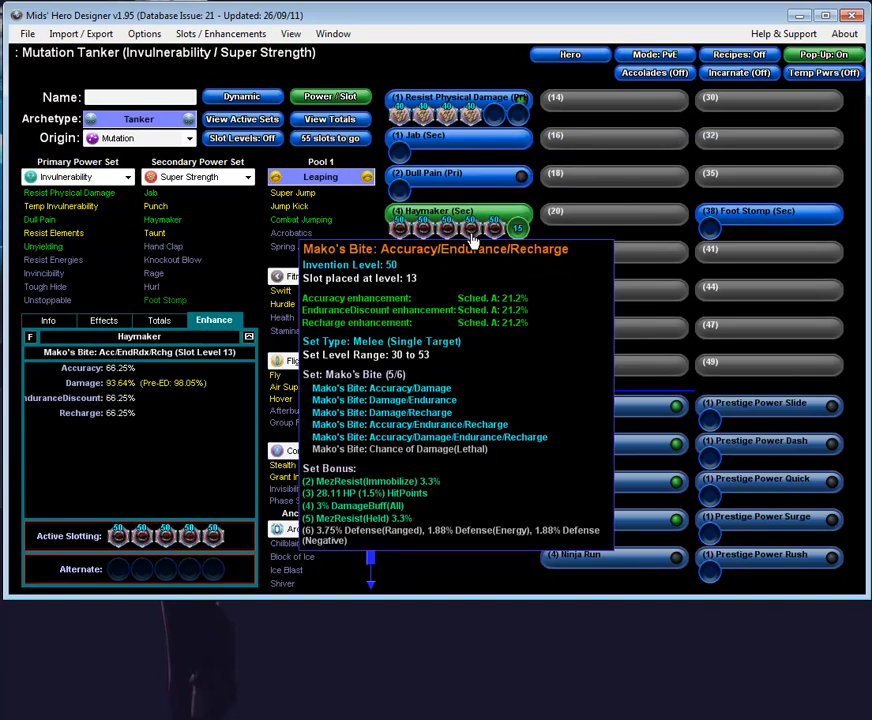
# Set all placed Invention and Set enhancements to their minimum possible level and confirm the change.
pyautogui.click(174, 33)
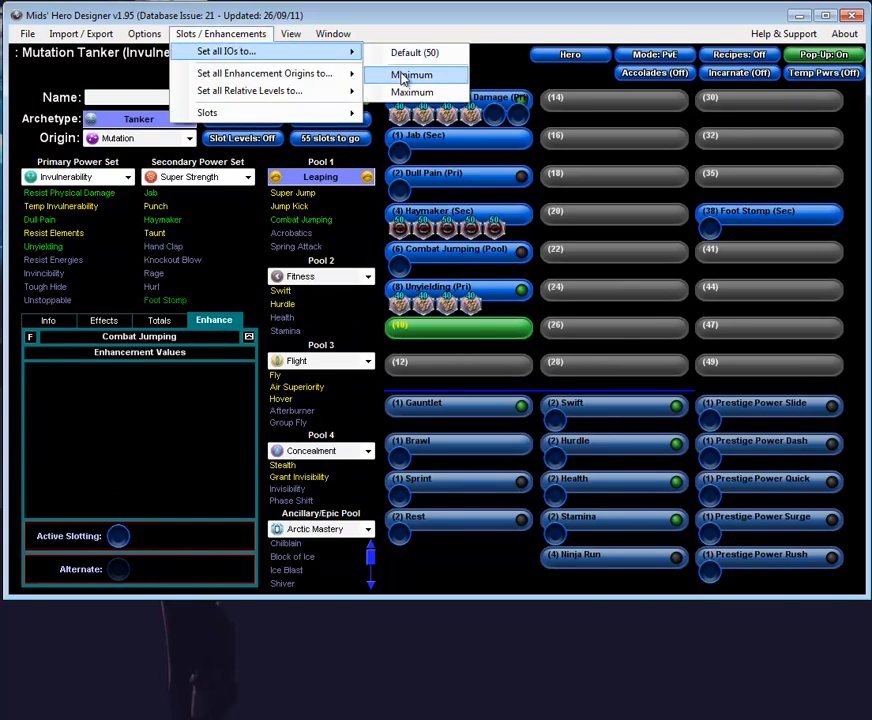
pyautogui.click(404, 76)
pyautogui.click(497, 437)
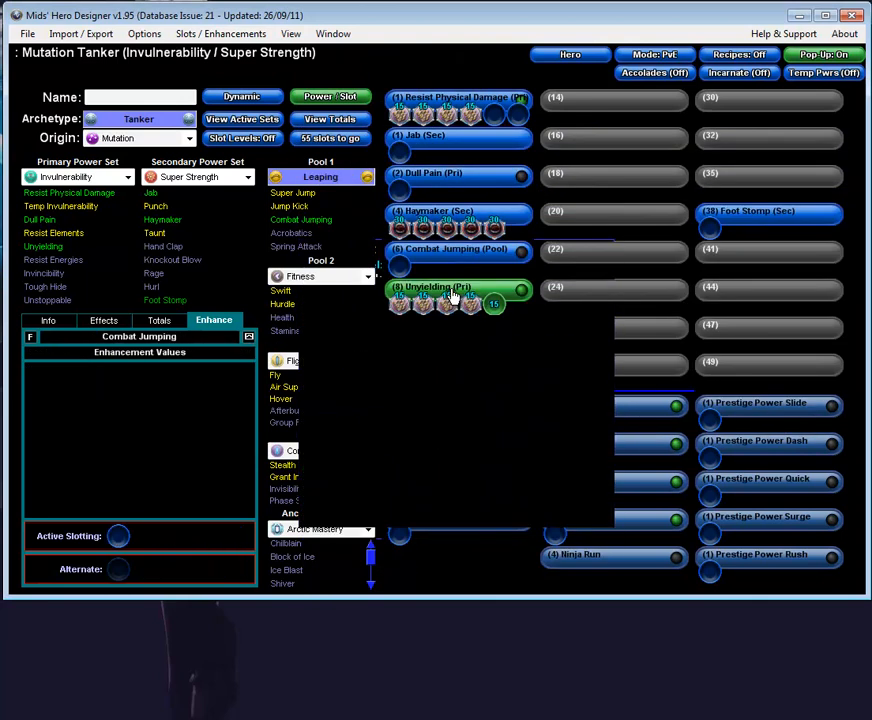
# Set all placed Invention and Set enhancements to their maximum possible level and confirm the change.
pyautogui.click(247, 34)
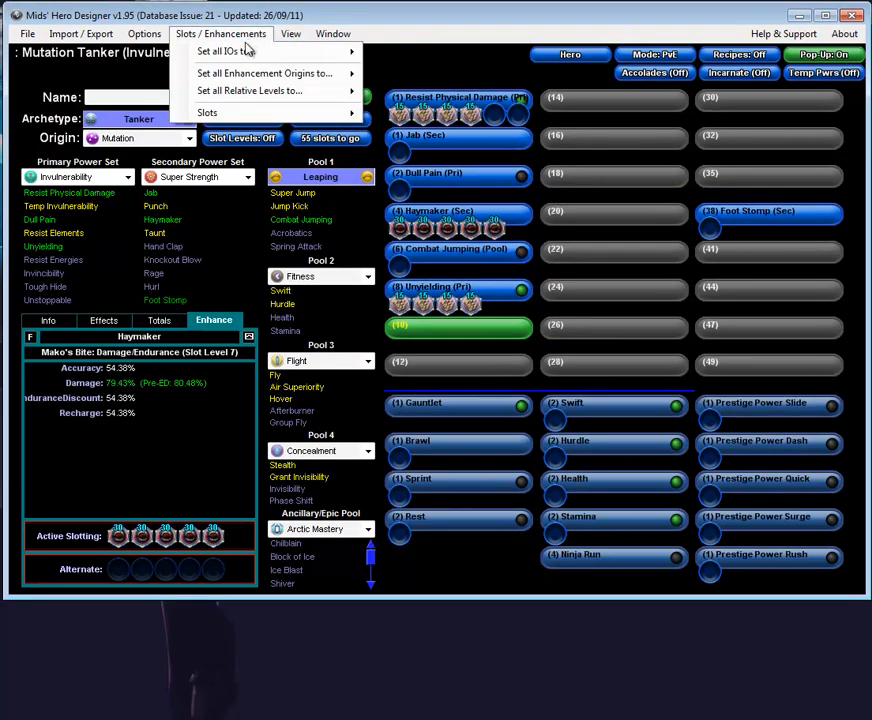
pyautogui.moveTo(262, 52)
pyautogui.click(396, 96)
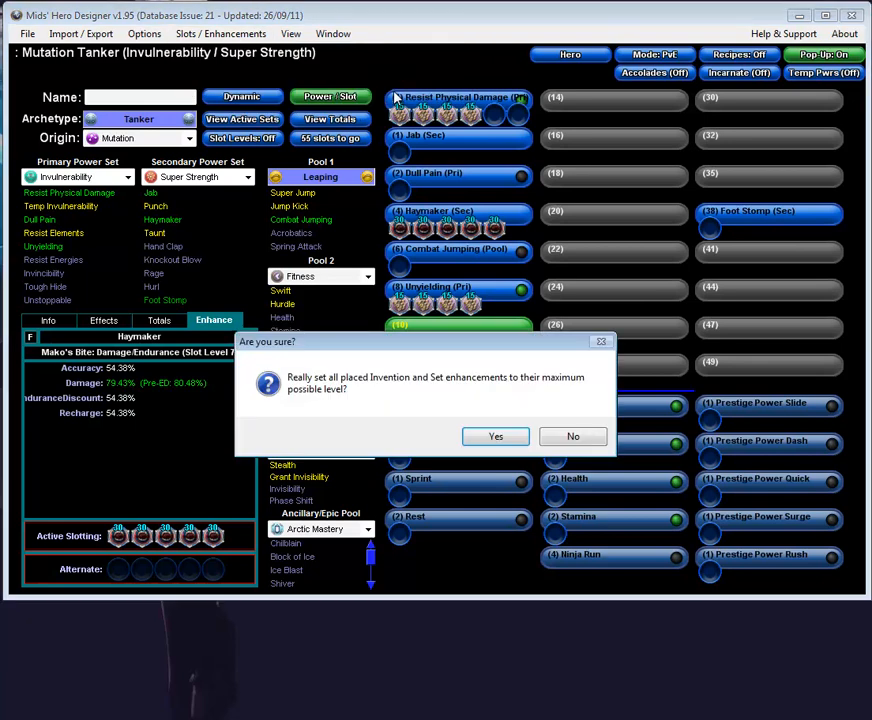
pyautogui.click(484, 438)
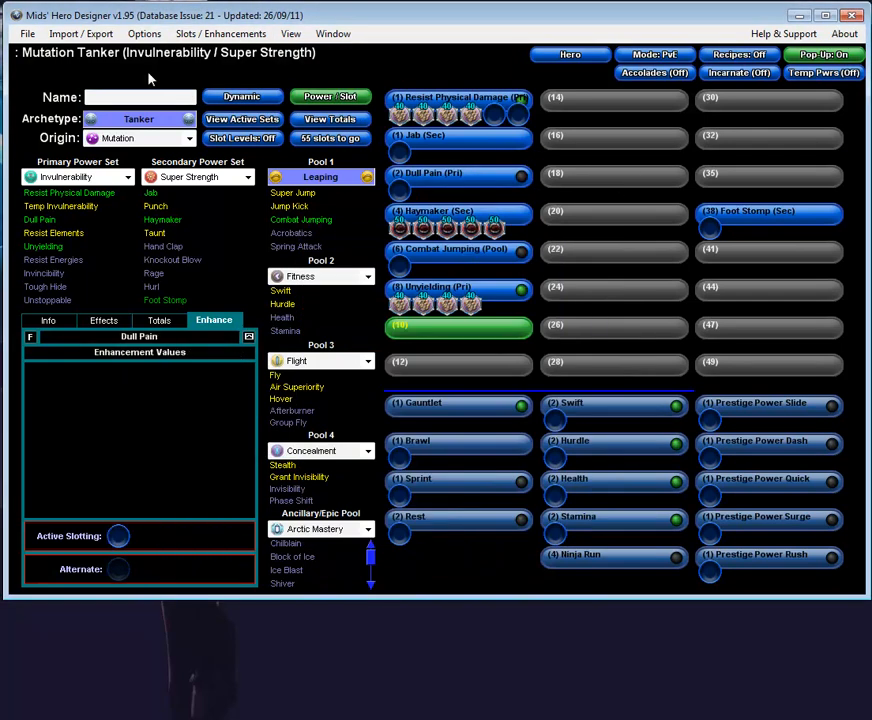
pyautogui.click(210, 33)
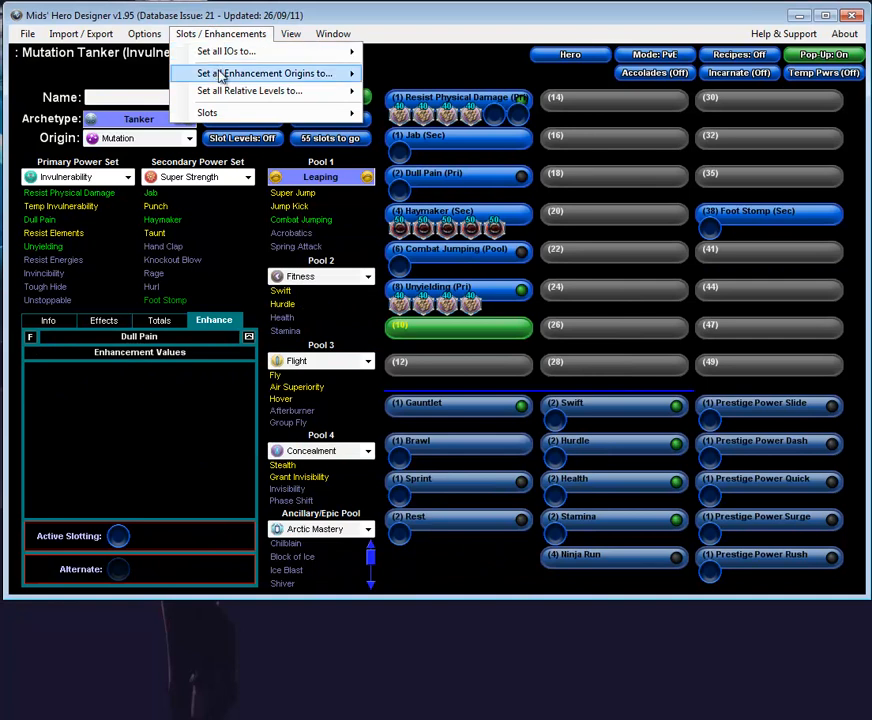
pyautogui.moveTo(226, 79)
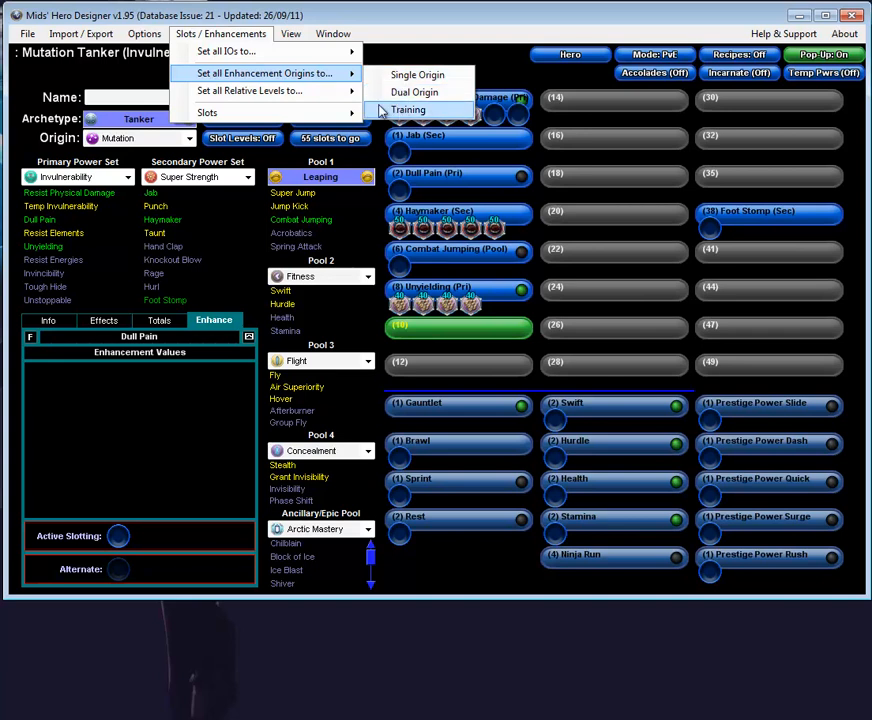
pyautogui.moveTo(335, 97)
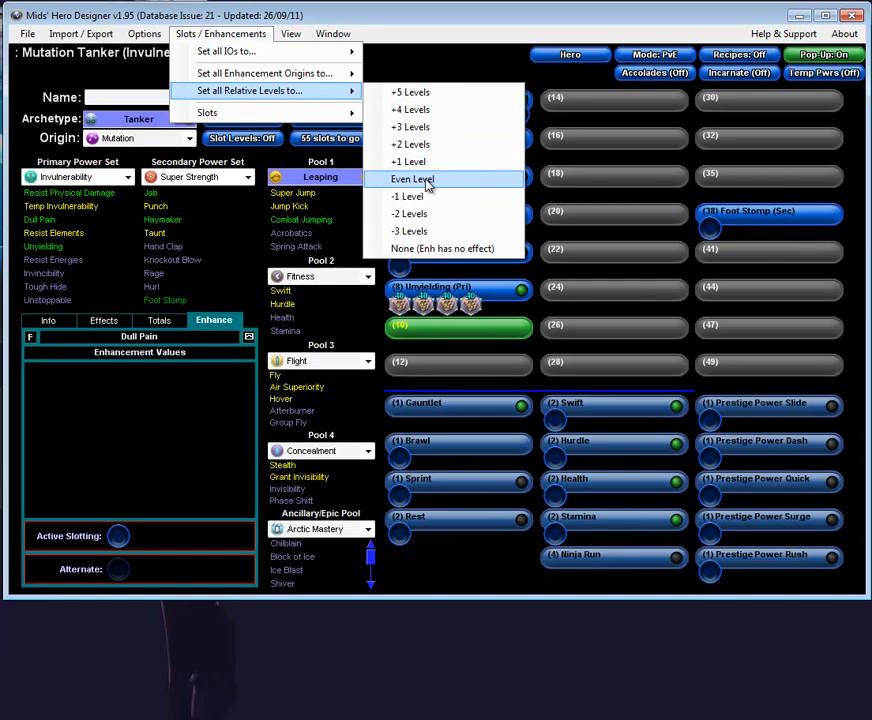
pyautogui.click(508, 42)
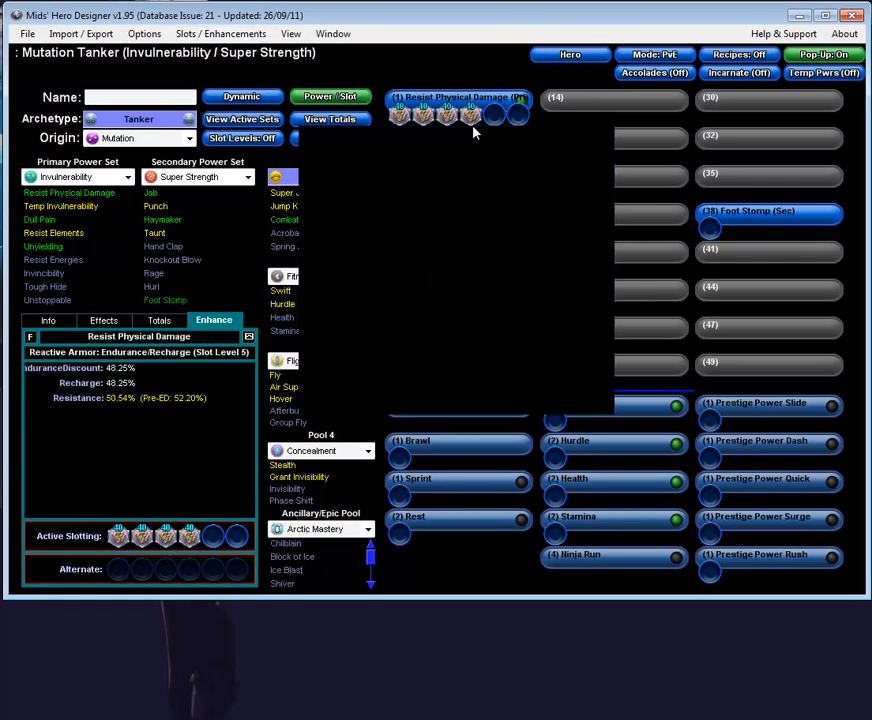
# Auto-arrange all slots in the build.
pyautogui.click(196, 38)
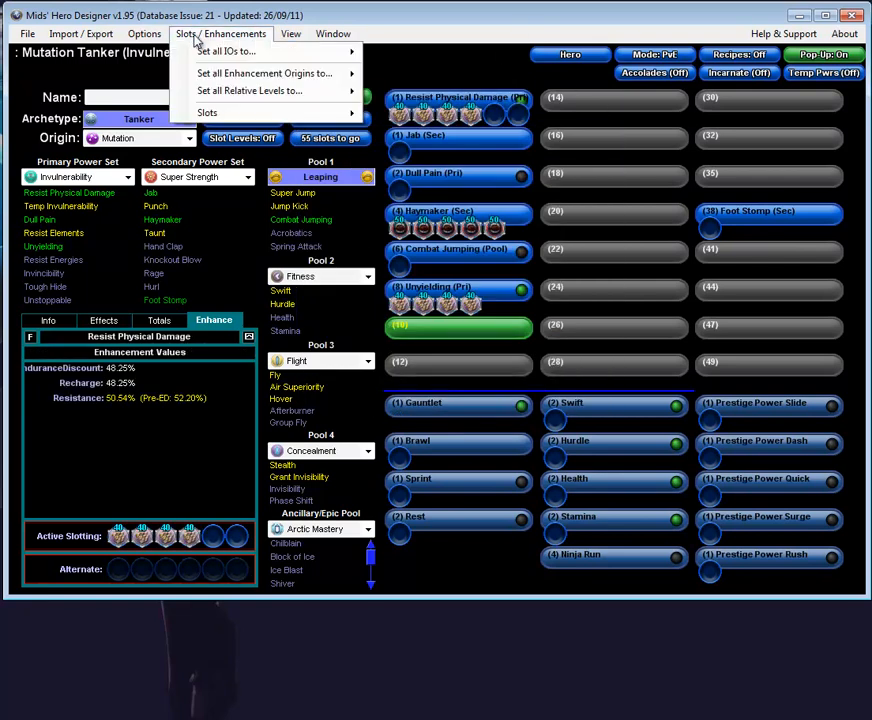
pyautogui.moveTo(214, 91)
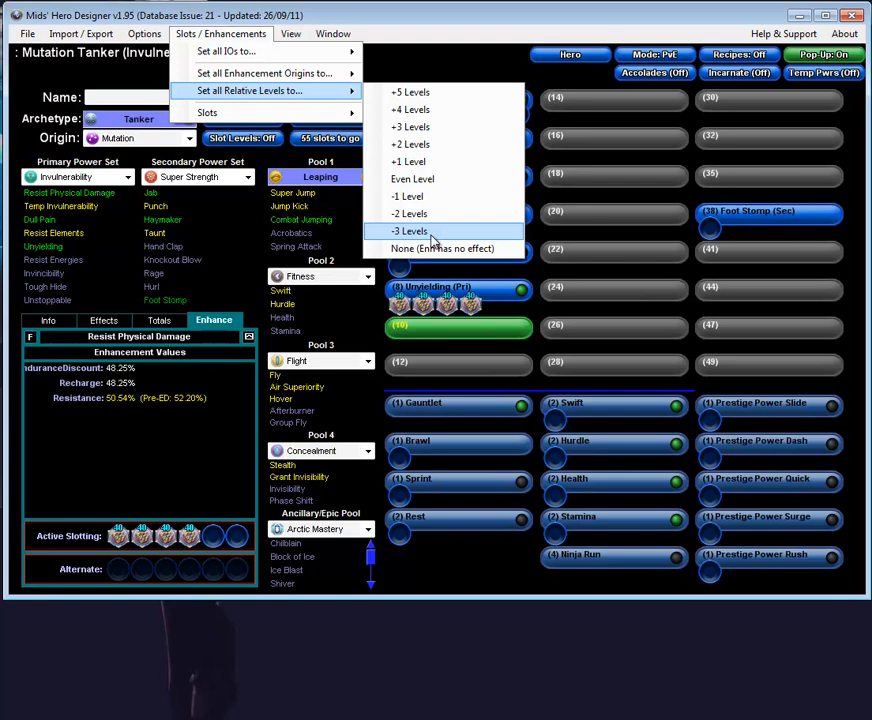
pyautogui.moveTo(309, 117)
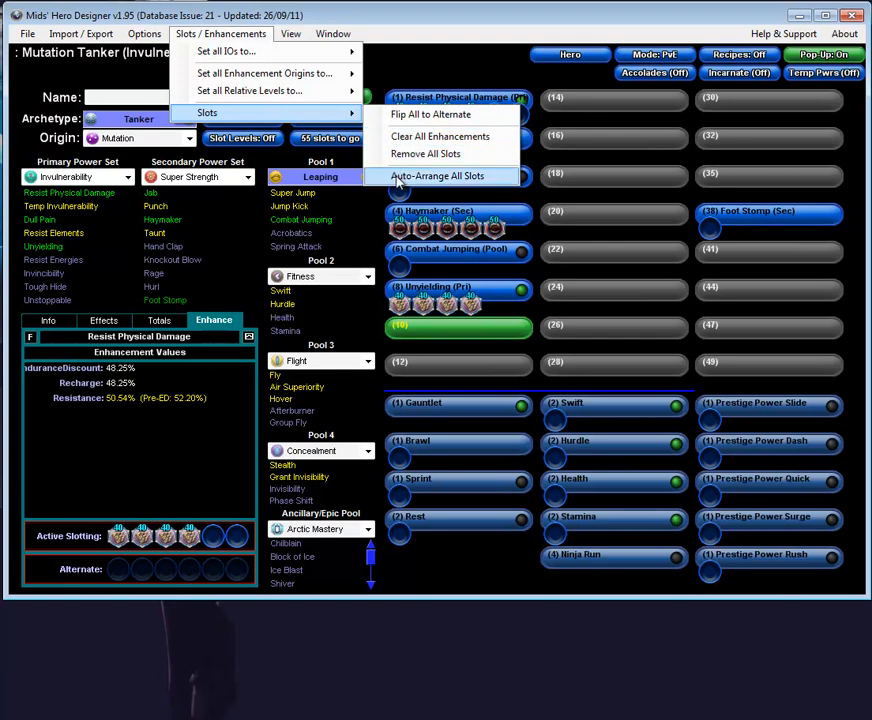
pyautogui.click(437, 176)
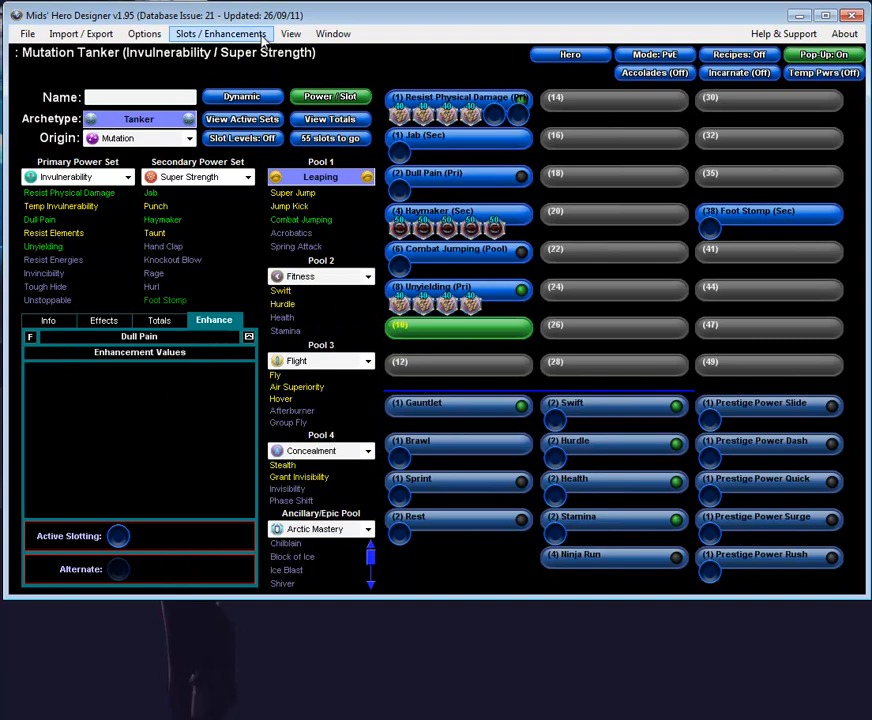
# Examine the configuration options for enhancements and view, including the default relative level choices, and for effects and maths, including the suppression conditions.
pyautogui.click(141, 36)
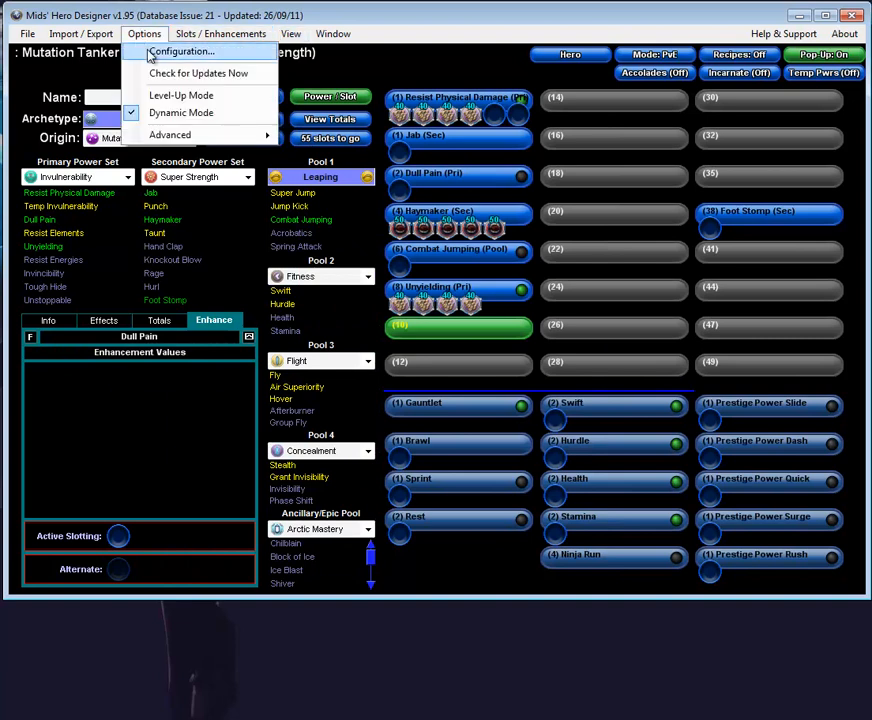
pyautogui.click(152, 55)
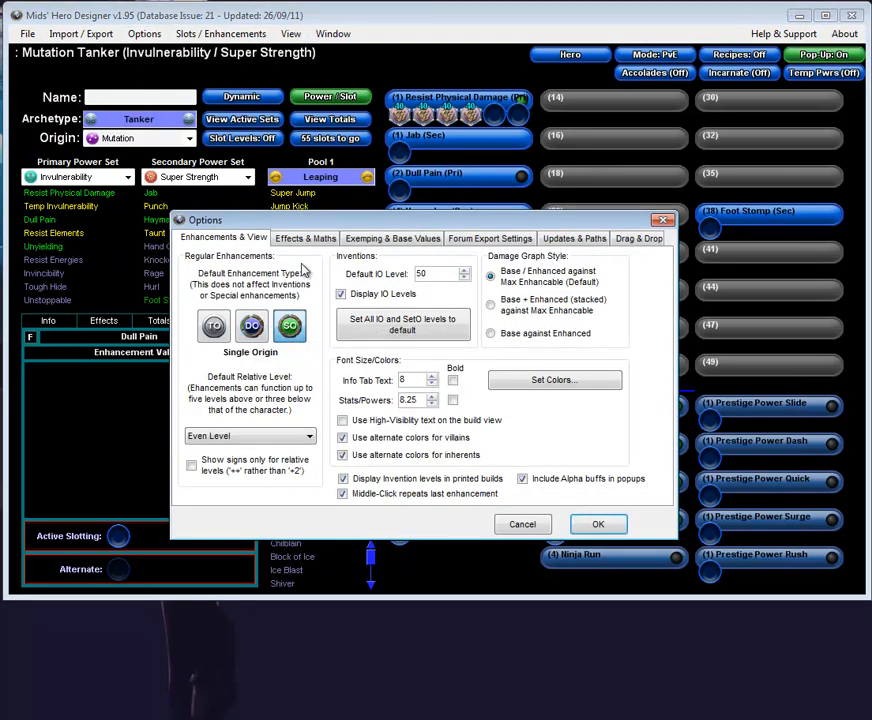
pyautogui.click(268, 440)
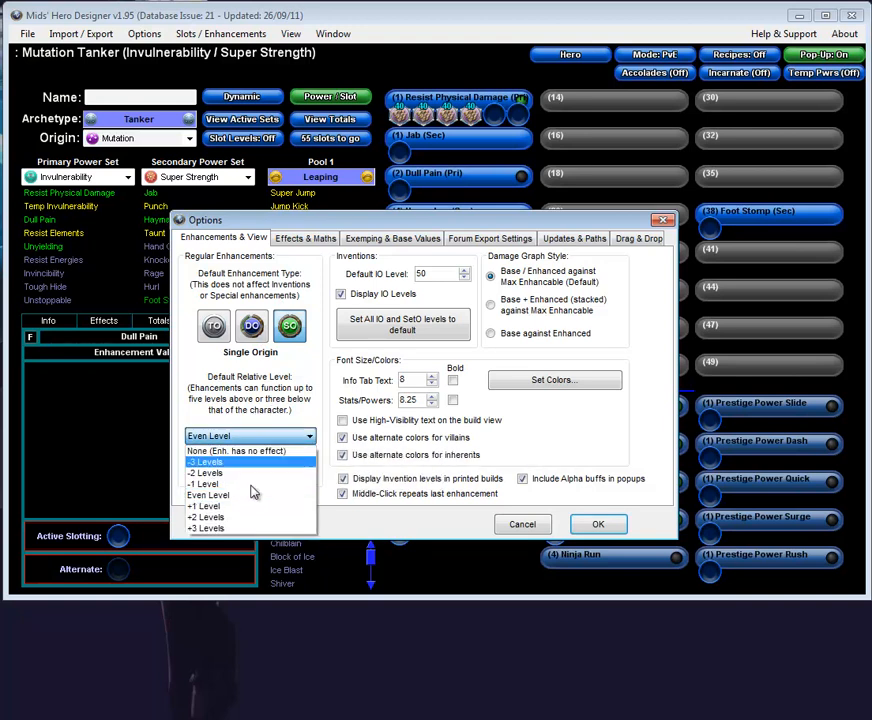
pyautogui.click(308, 395)
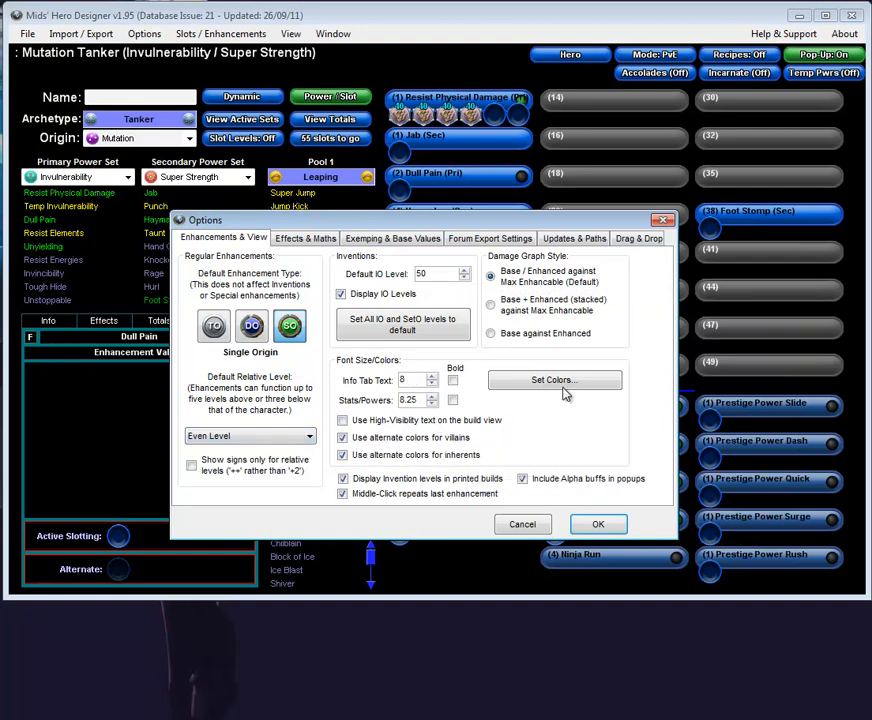
pyautogui.click(318, 240)
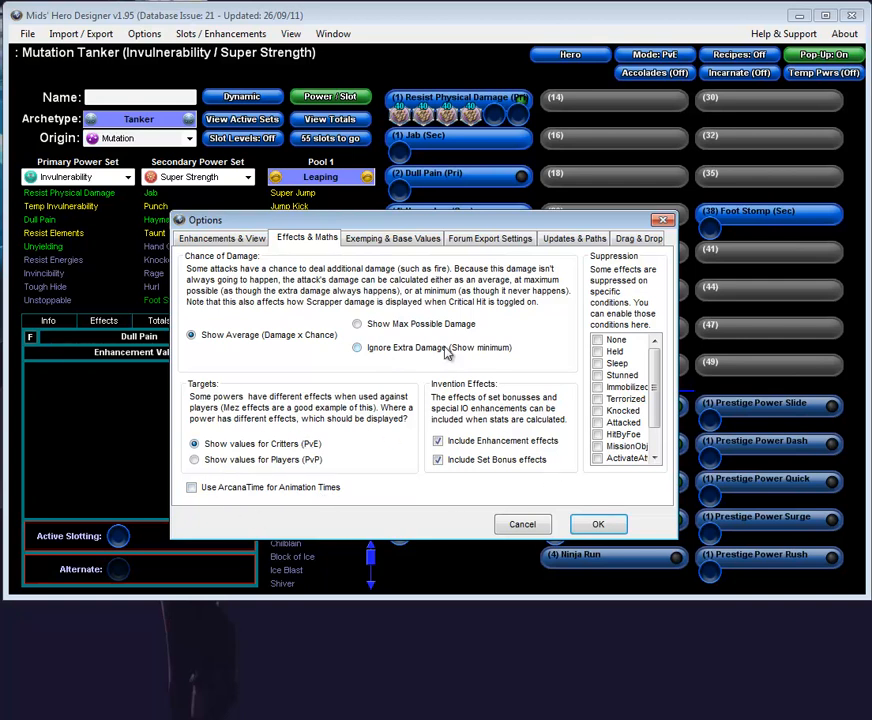
pyautogui.click(392, 238)
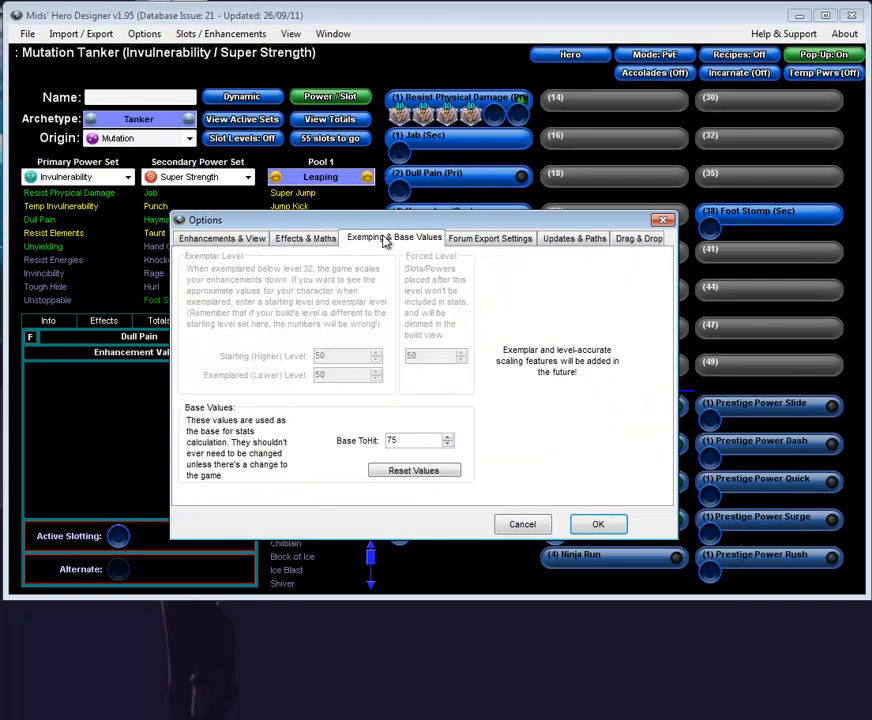
pyautogui.click(307, 238)
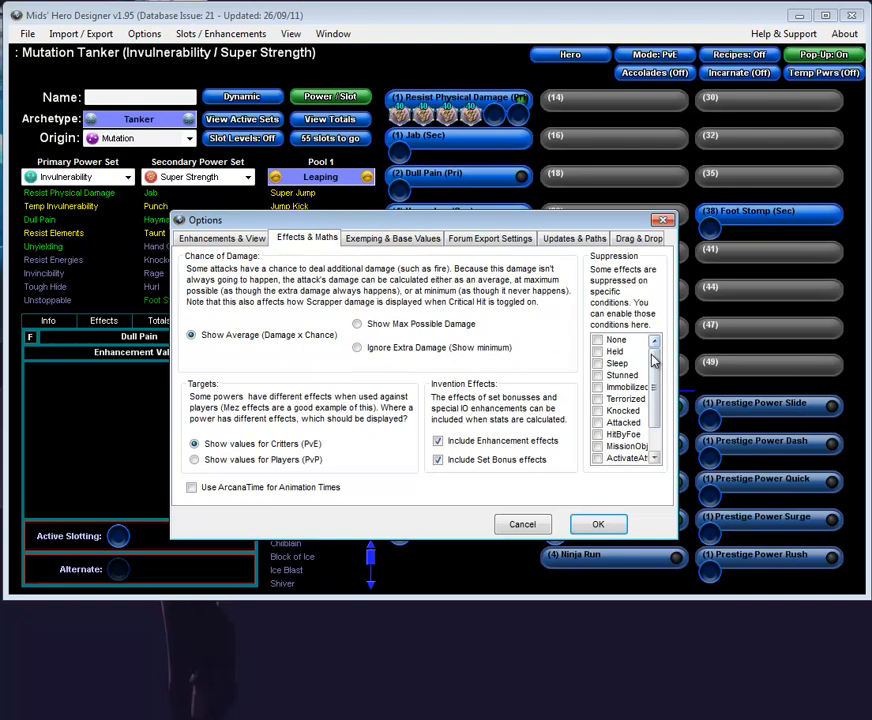
pyautogui.moveTo(654, 356)
pyautogui.mouseDown()
pyautogui.moveTo(658, 399)
pyautogui.moveTo(656, 345)
pyautogui.mouseUp()
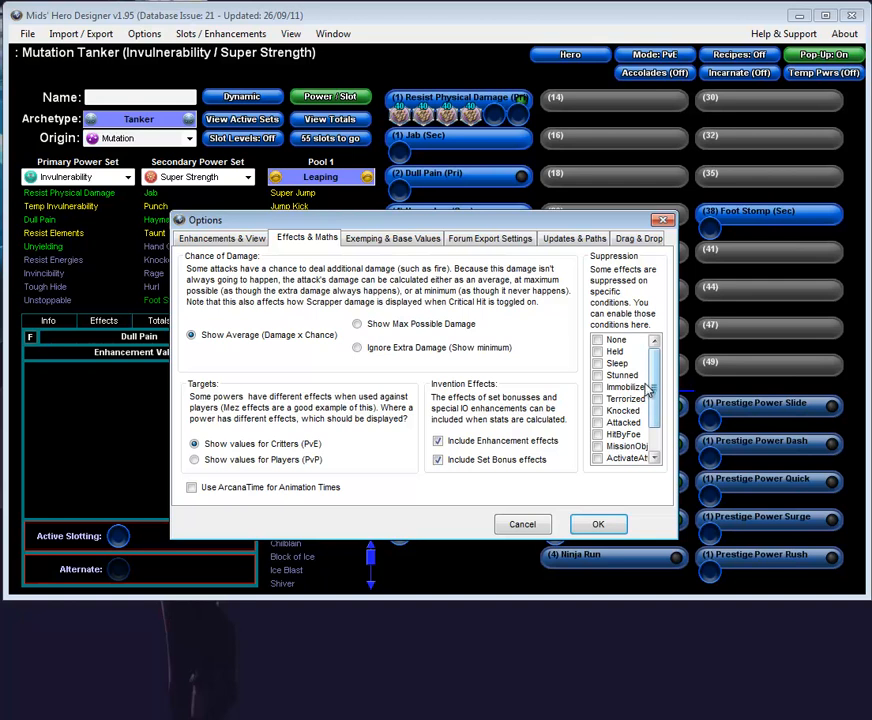
pyautogui.moveTo(656, 422); pyautogui.dragTo(671, 374)
# Review the exemplar and base value, forum export, update and path, and drag-and-drop settings, and leave the configuration without saving.
pyautogui.click(418, 240)
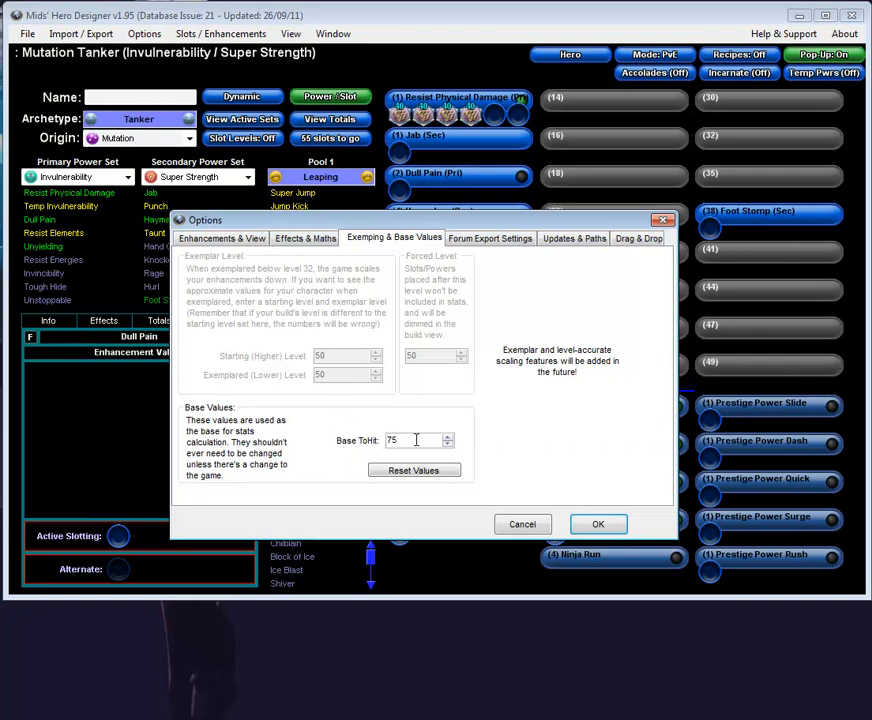
pyautogui.click(490, 244)
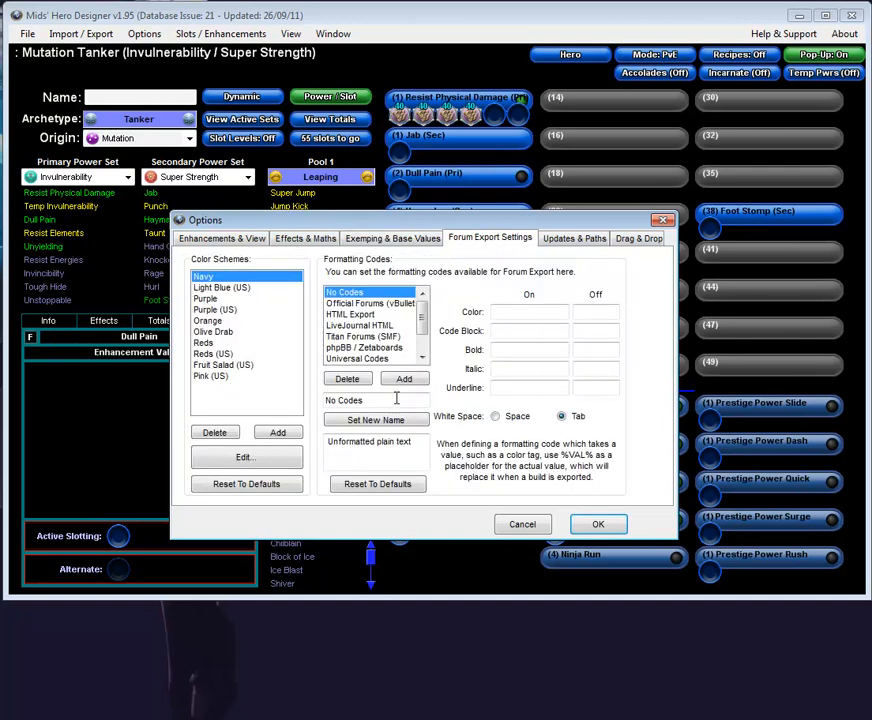
pyautogui.click(586, 240)
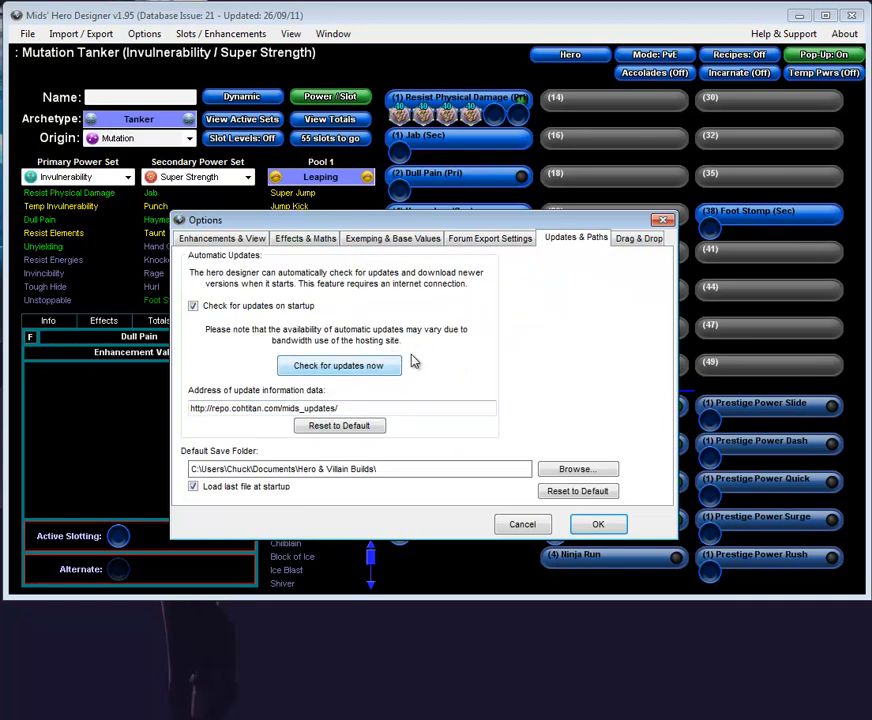
pyautogui.click(636, 245)
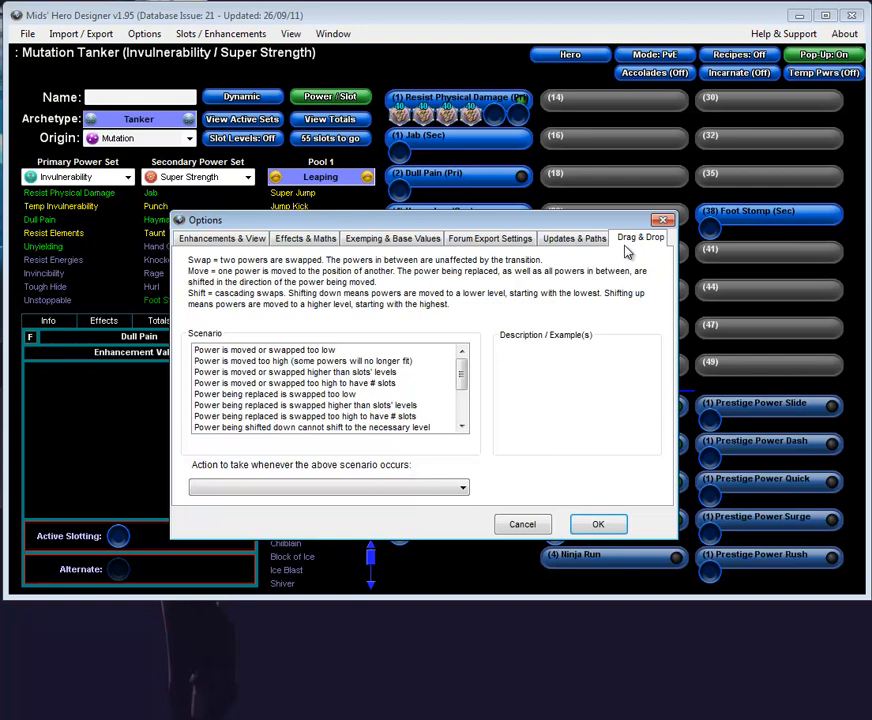
pyautogui.click(540, 530)
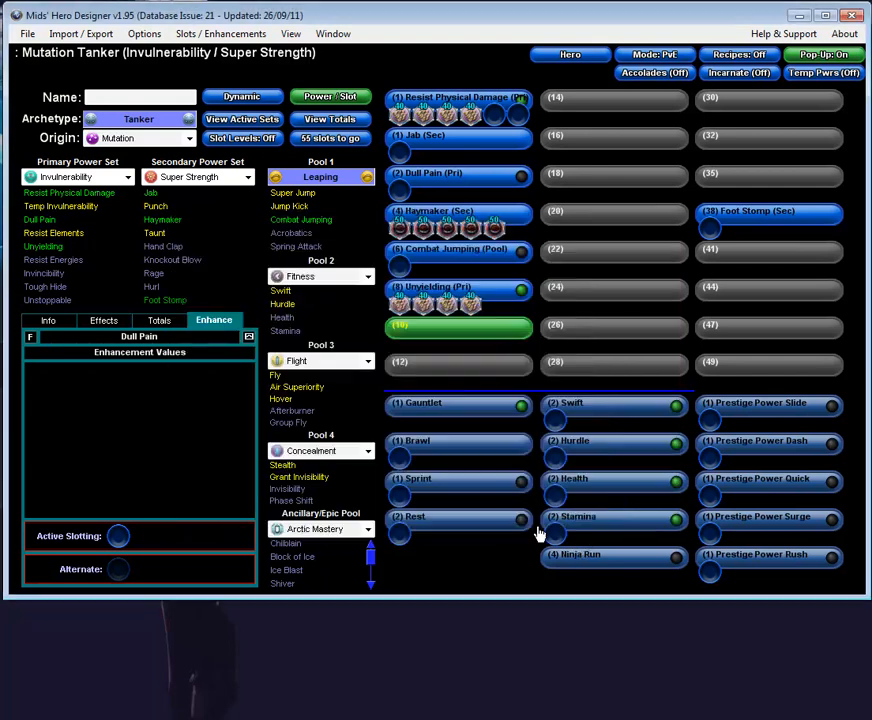
# Switch the build to Level-Up Mode and back to Dynamic Mode.
pyautogui.click(150, 35)
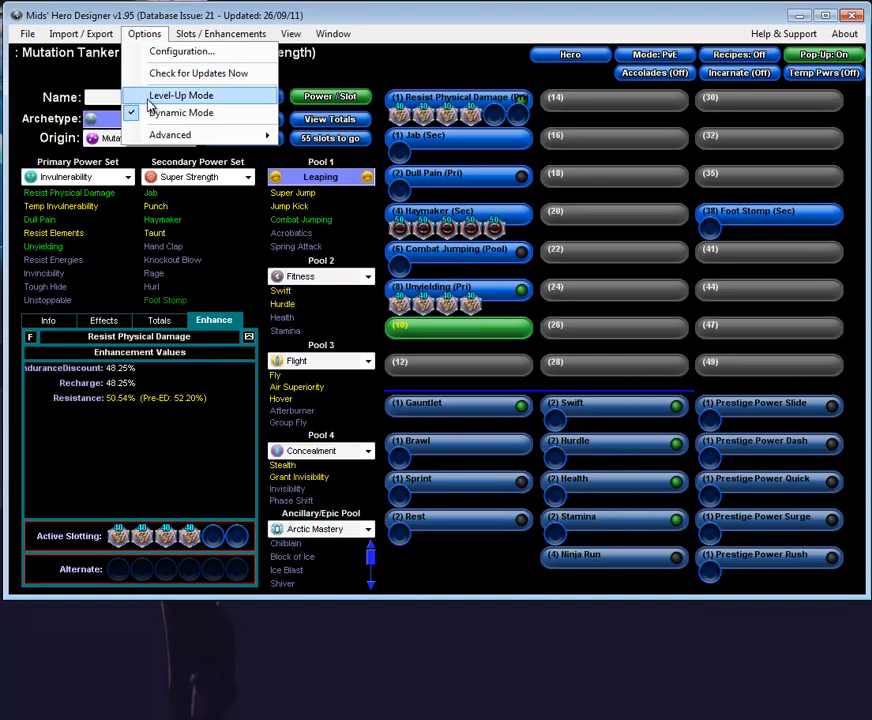
pyautogui.click(150, 96)
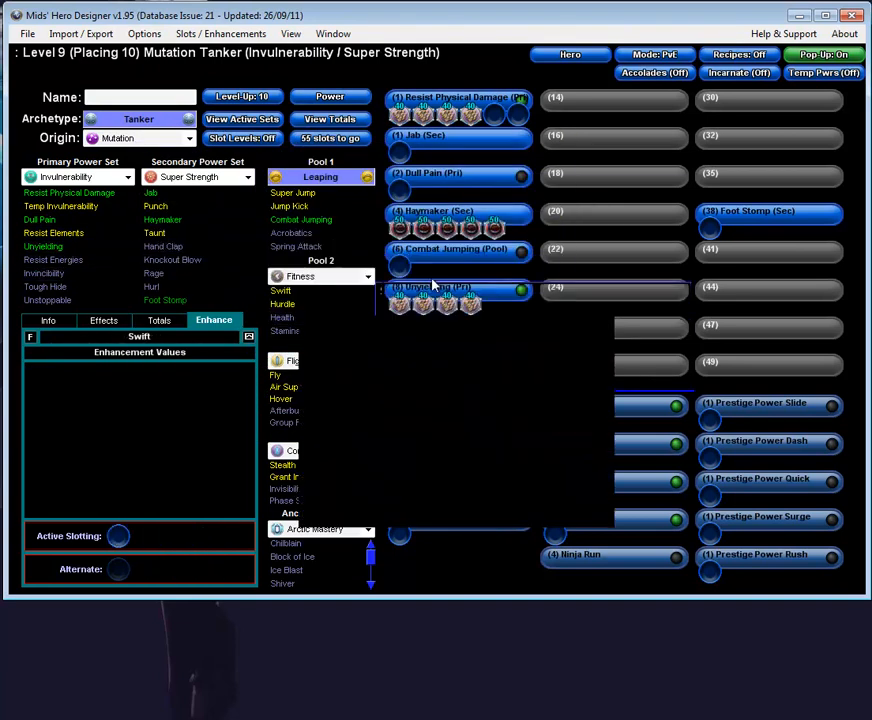
pyautogui.click(144, 34)
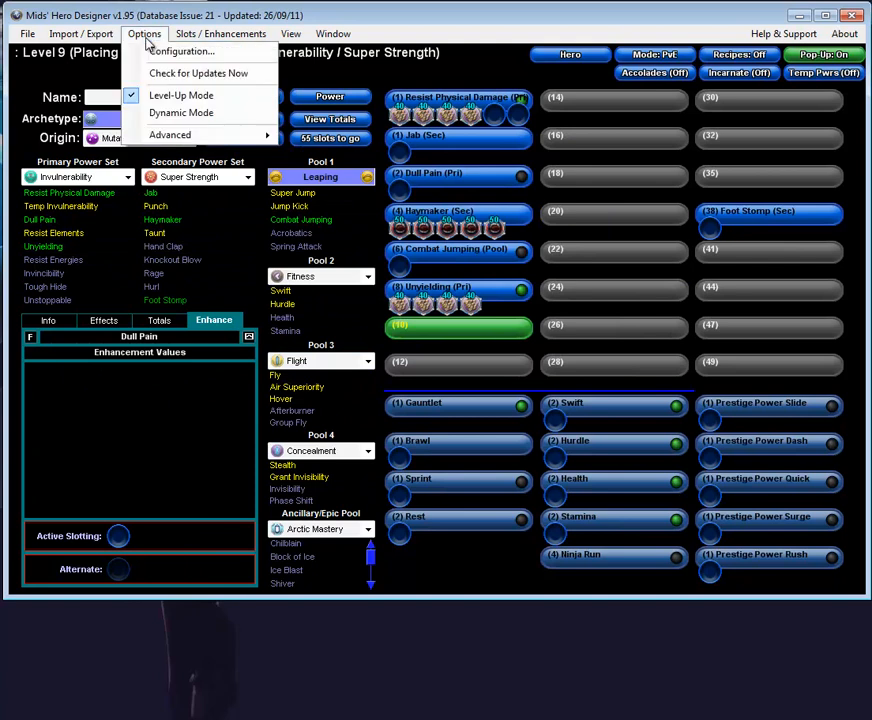
pyautogui.click(150, 117)
pyautogui.click(144, 34)
pyautogui.click(182, 51)
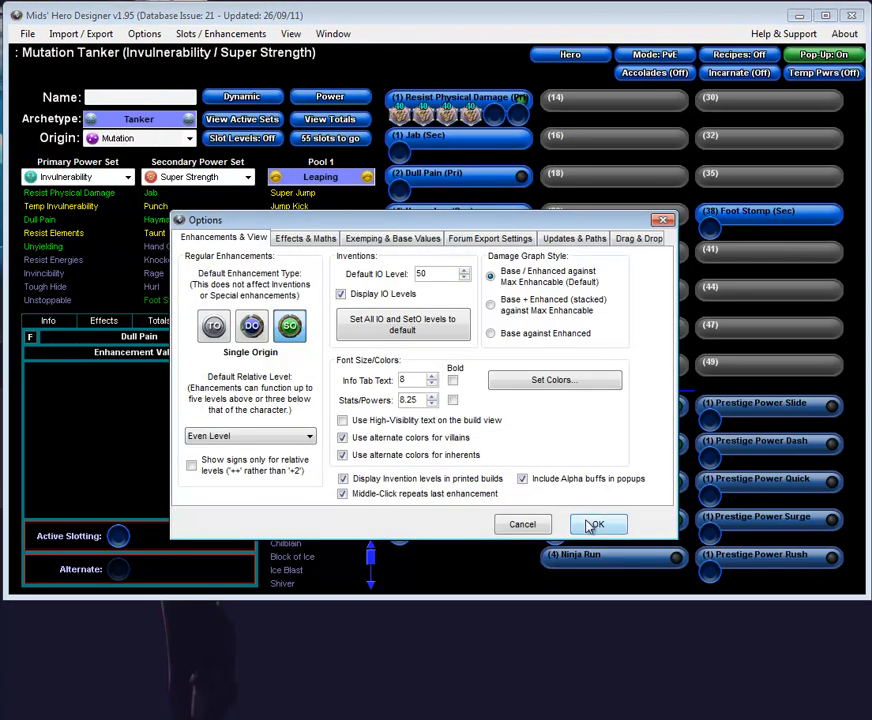
pyautogui.click(522, 524)
pyautogui.click(154, 39)
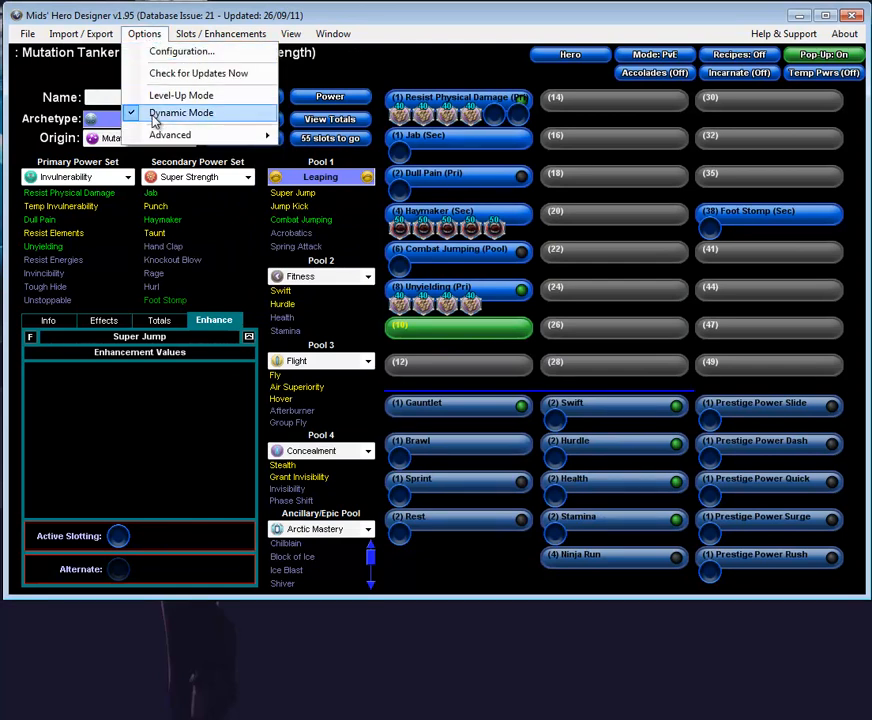
pyautogui.moveTo(155, 138)
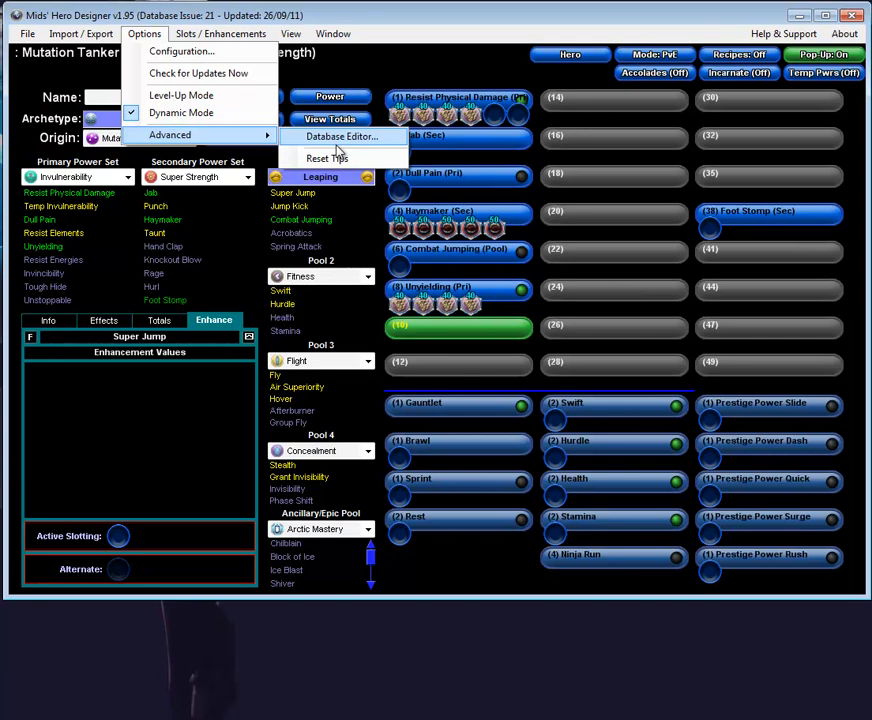
# Try the four-column and two-column layouts for the build view.
pyautogui.moveTo(295, 40)
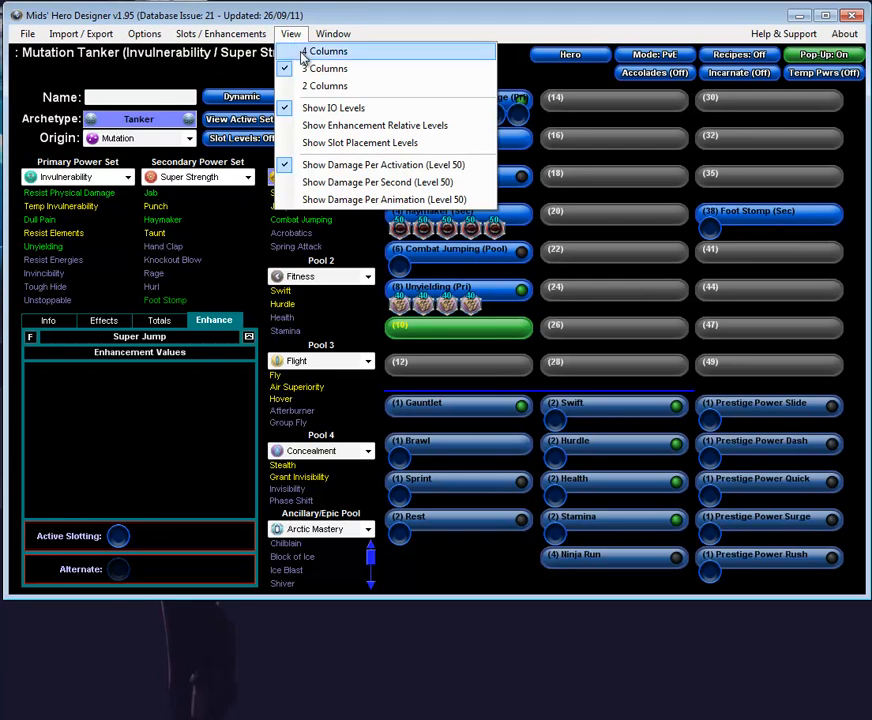
pyautogui.click(303, 52)
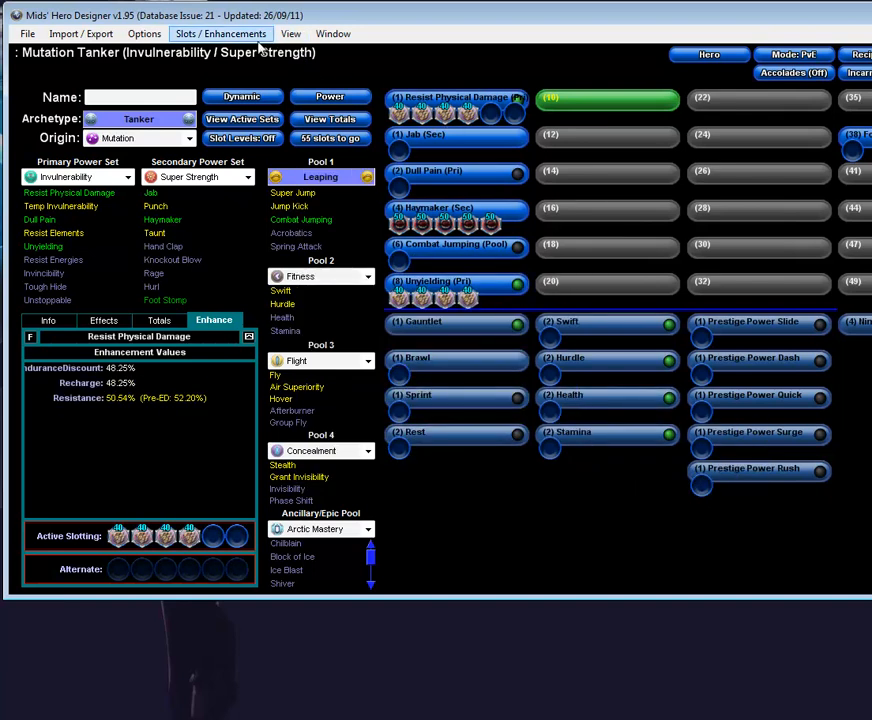
pyautogui.click(291, 34)
pyautogui.click(318, 86)
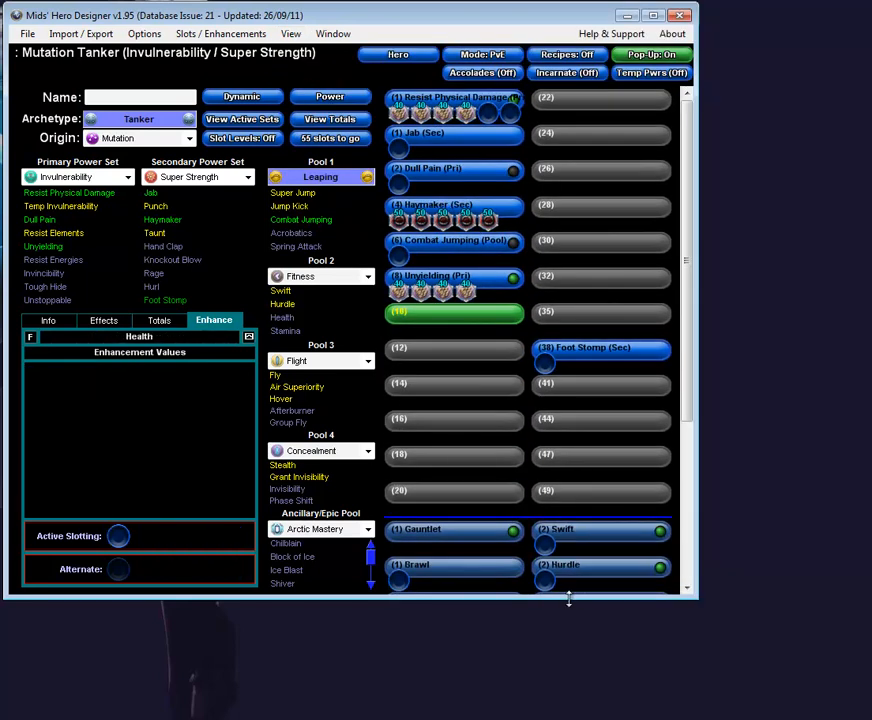
# Make the window taller and return the build view to three columns.
pyautogui.moveTo(568, 598); pyautogui.dragTo(574, 685)
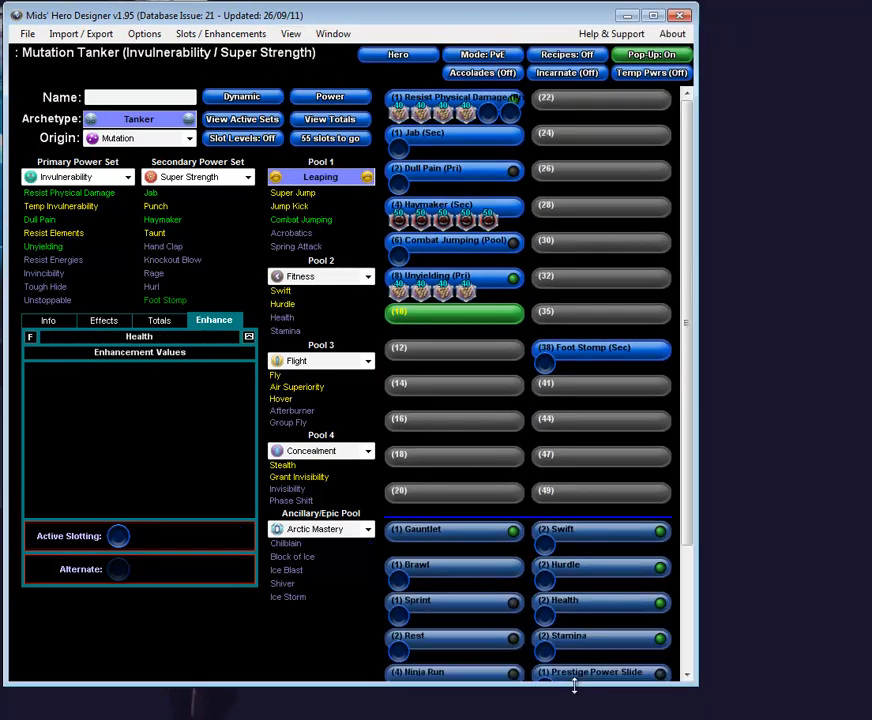
pyautogui.click(290, 34)
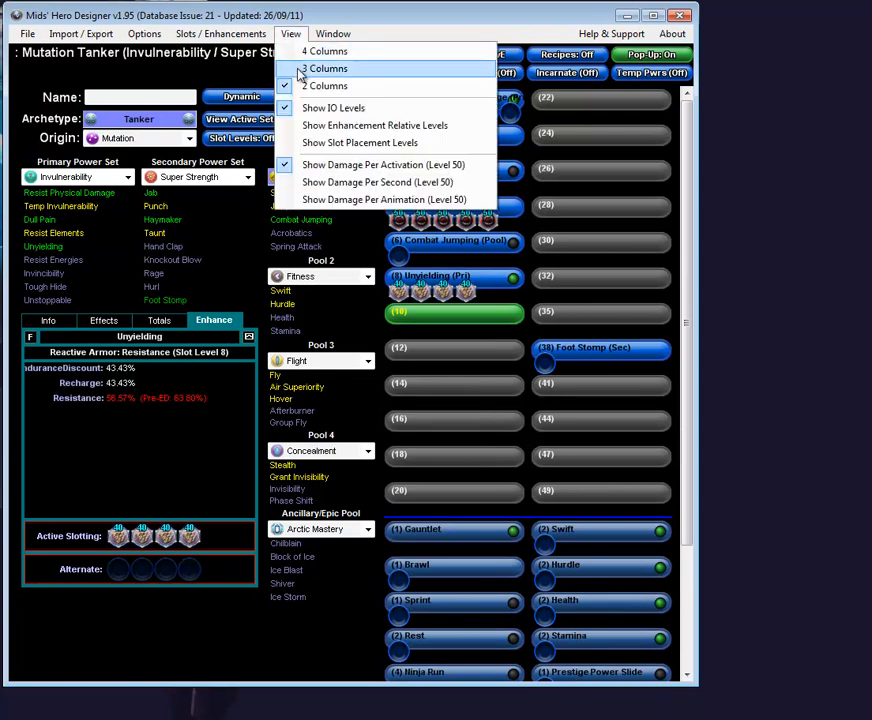
pyautogui.click(318, 68)
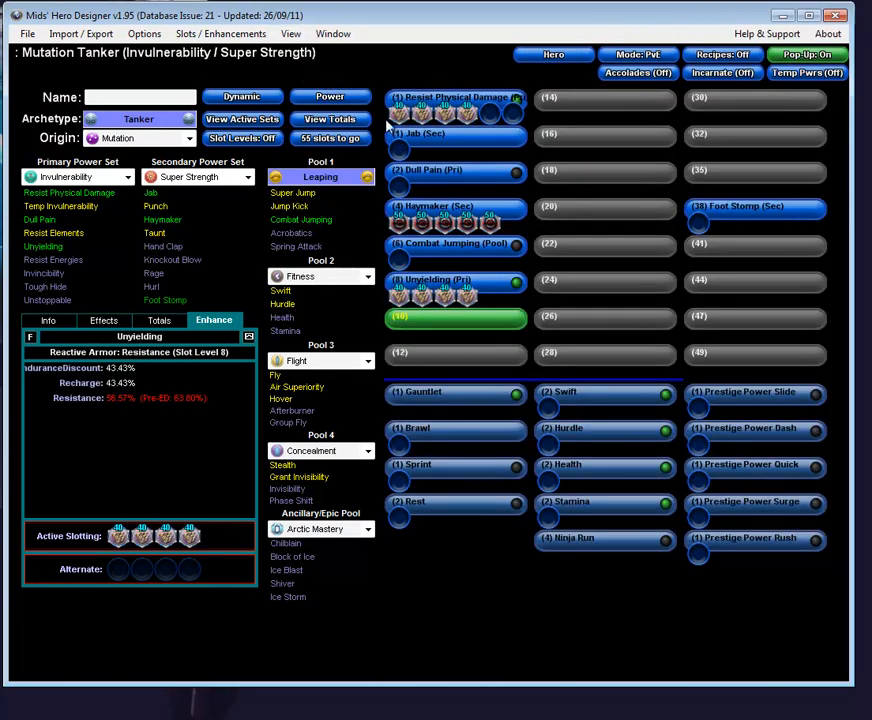
# Turn on the display of slot placement levels in the build view.
pyautogui.click(292, 35)
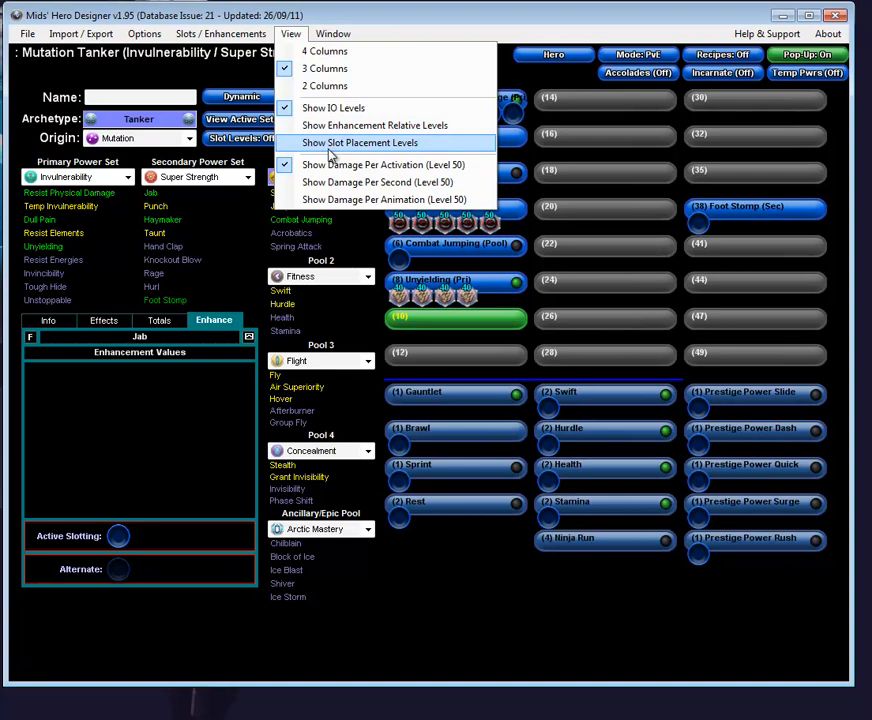
pyautogui.click(330, 152)
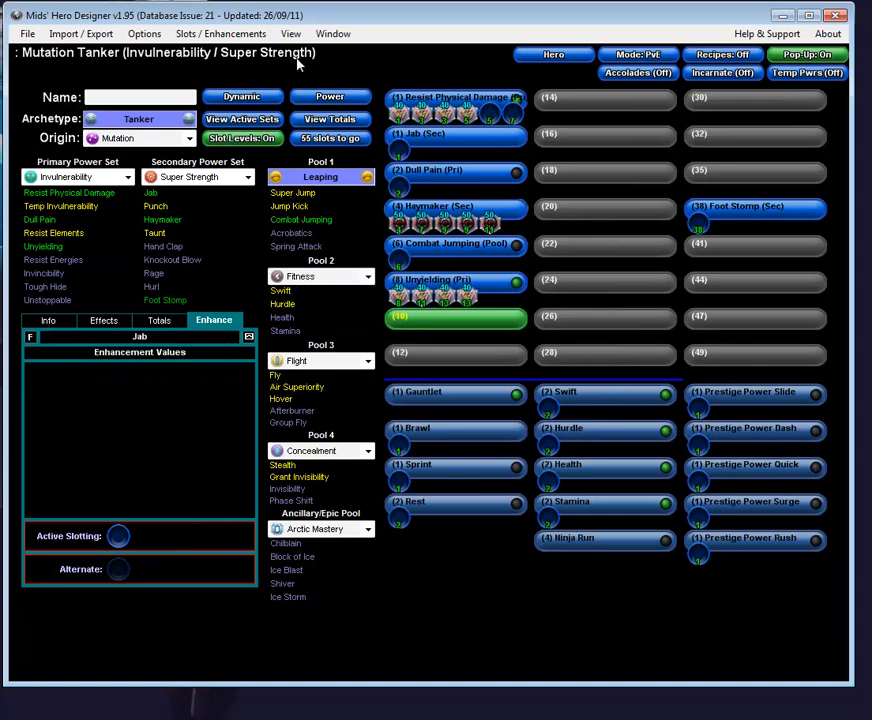
# Open the overview of the build's currently active sets and bonuses, review its effect breakdown, and close it.
pyautogui.click(249, 39)
pyautogui.moveTo(290, 34)
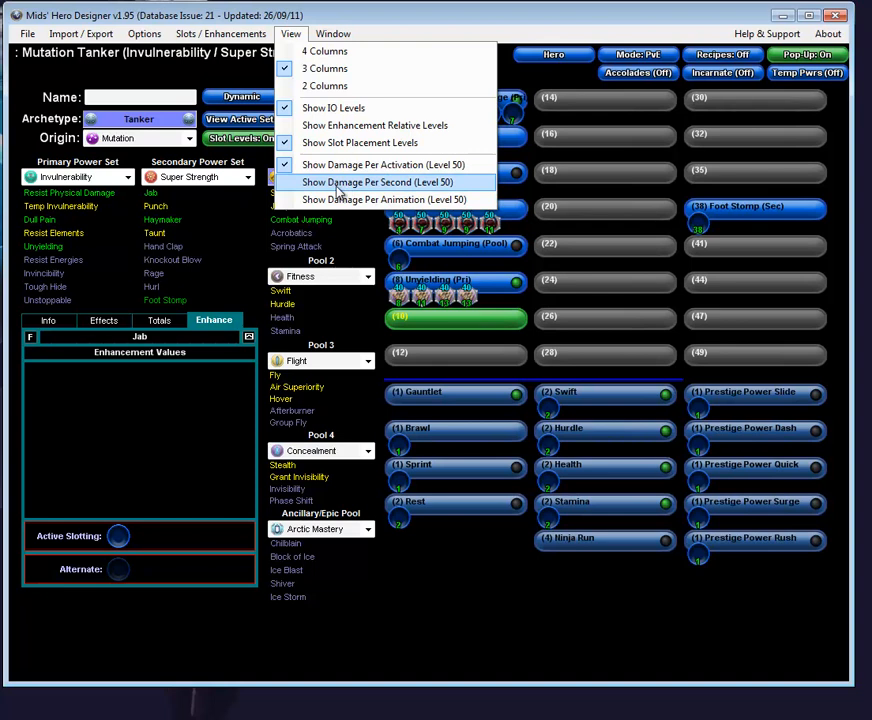
pyautogui.moveTo(342, 33)
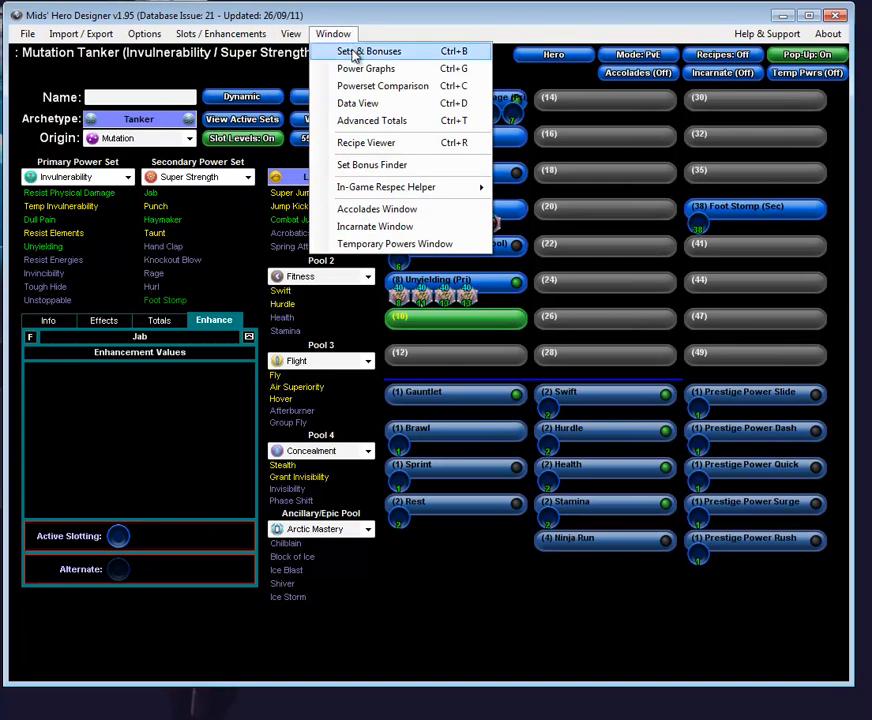
pyautogui.click(355, 51)
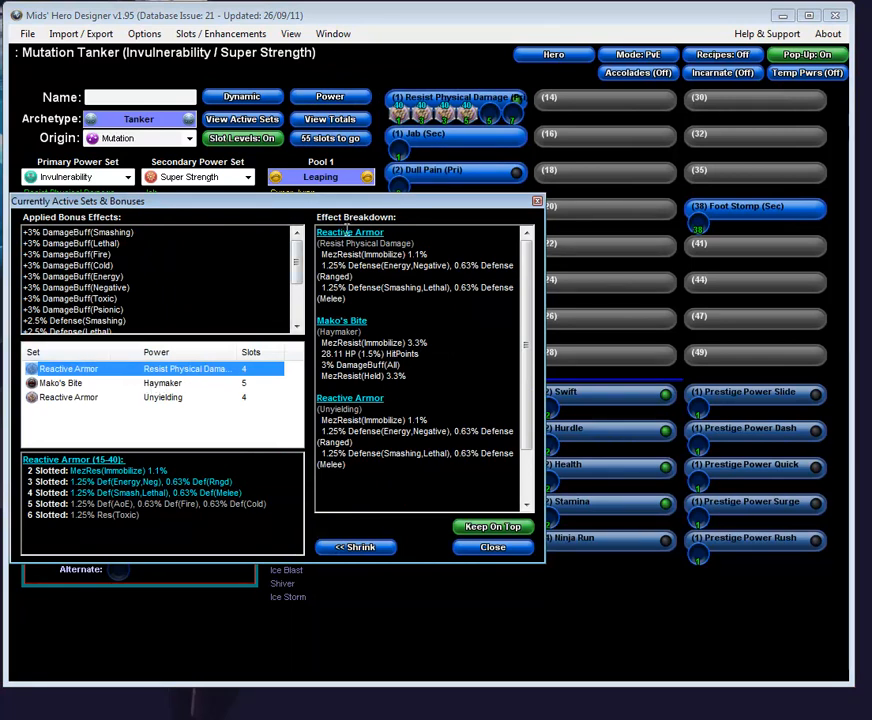
pyautogui.click(493, 546)
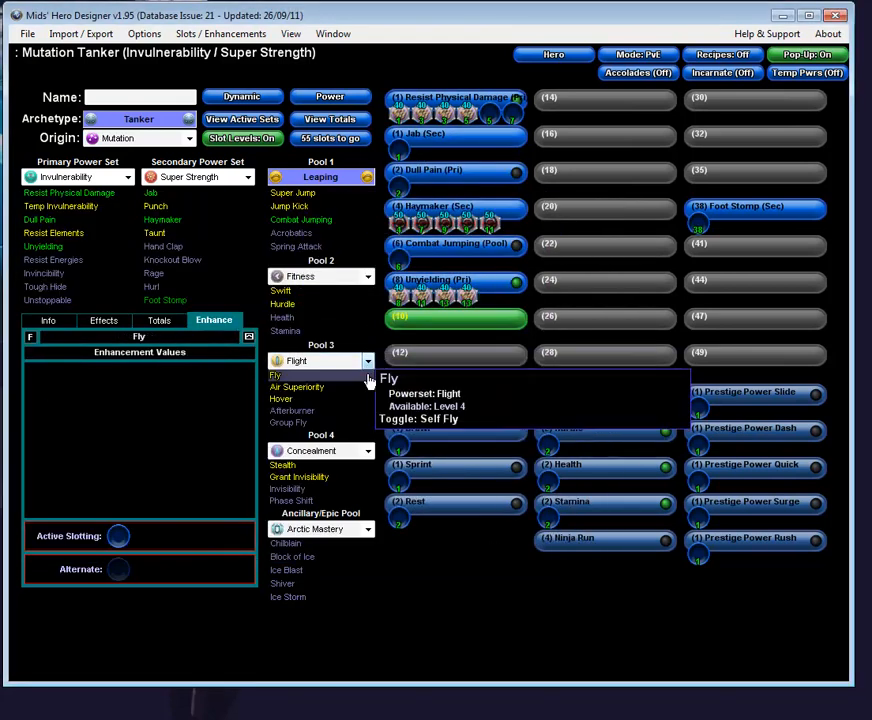
# Add Invincibility and Tough Hide to the build, and take Maneuvers with Leadership as the second pool.
pyautogui.click(62, 274)
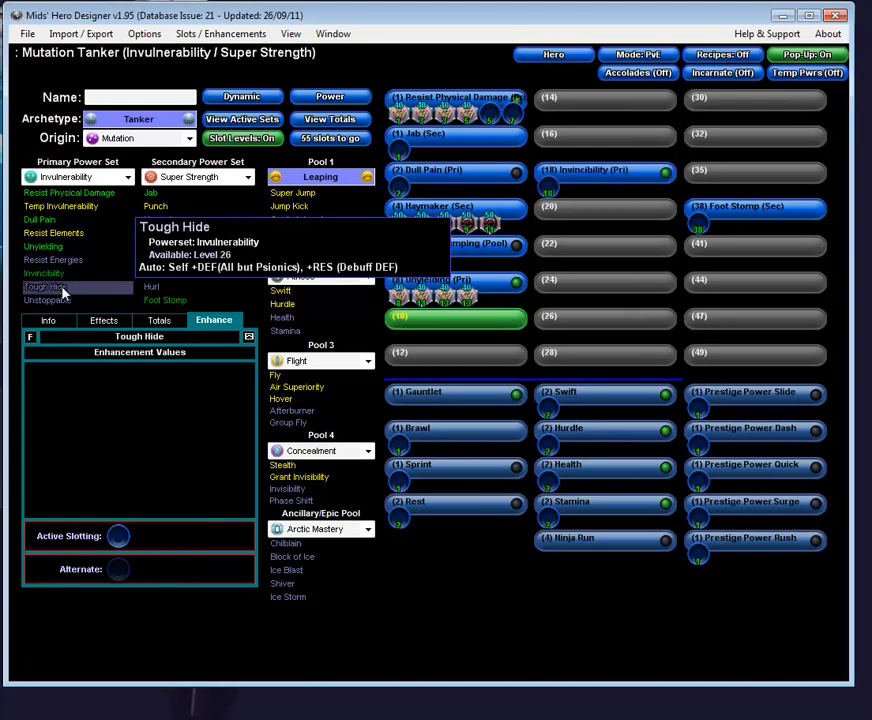
pyautogui.click(62, 287)
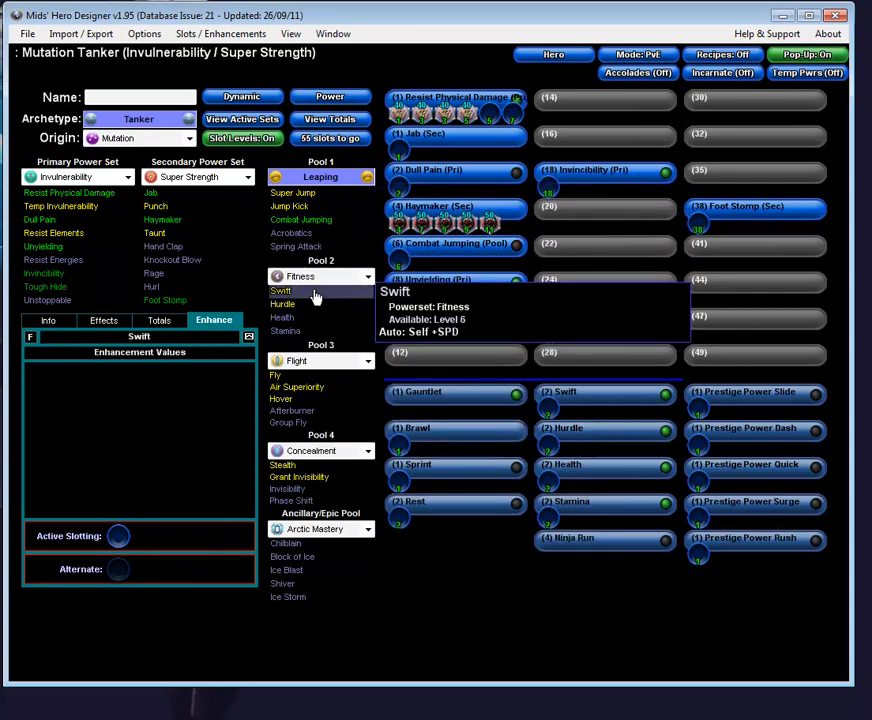
pyautogui.click(328, 278)
pyautogui.click(318, 342)
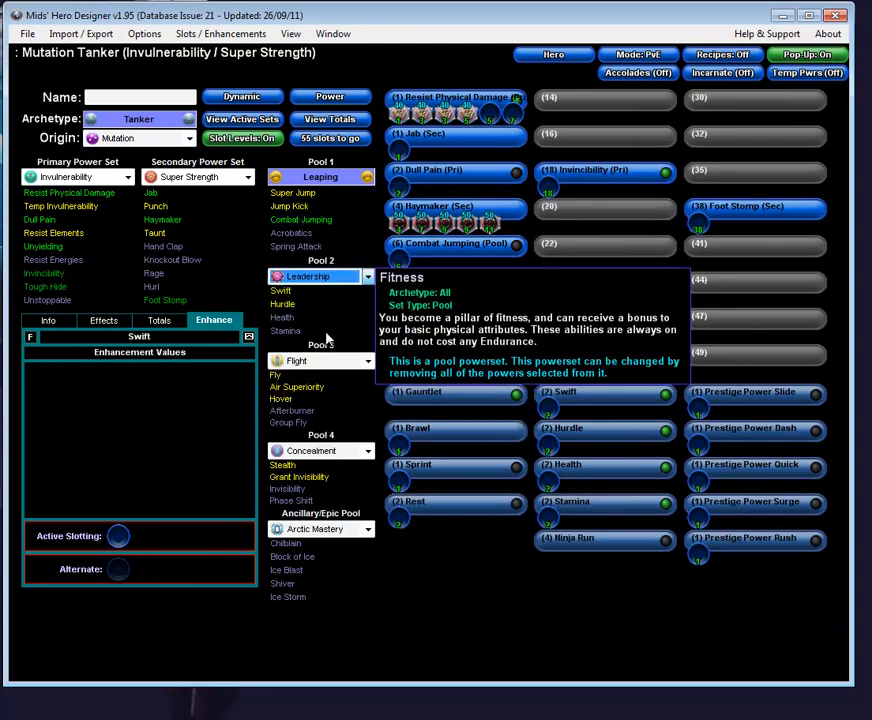
pyautogui.click(293, 291)
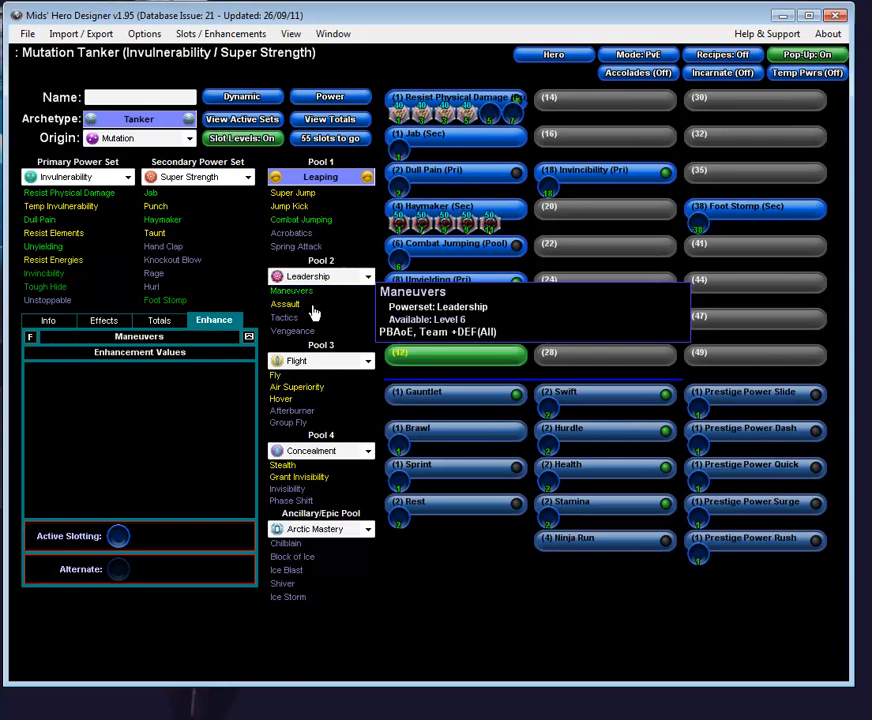
# Change the third pool to Concealment and take Stealth, Grant Invisibility and Invisibility from it.
pyautogui.click(328, 361)
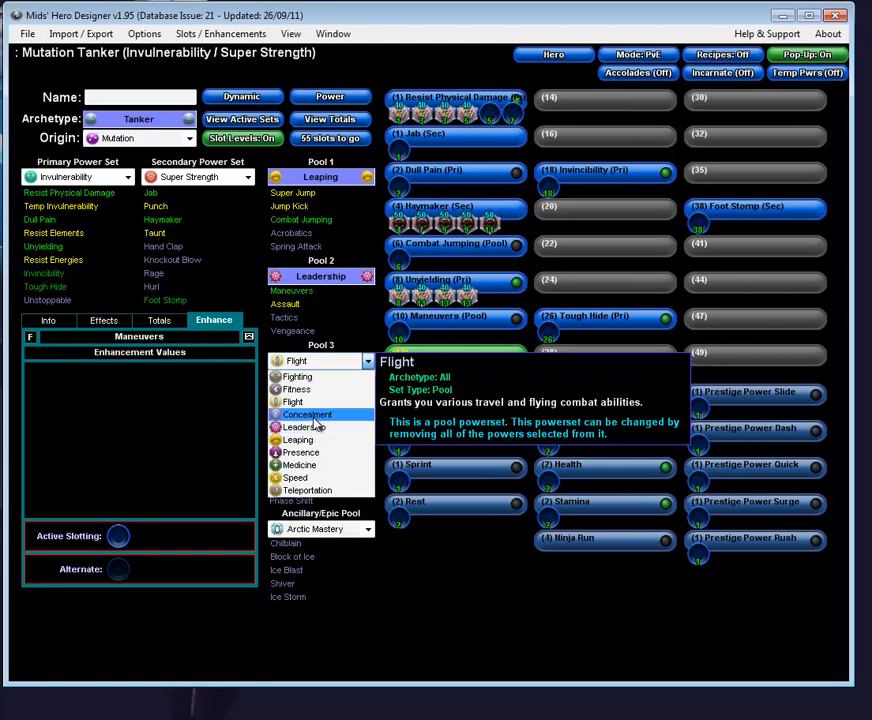
pyautogui.click(313, 416)
pyautogui.click(295, 376)
pyautogui.click(297, 388)
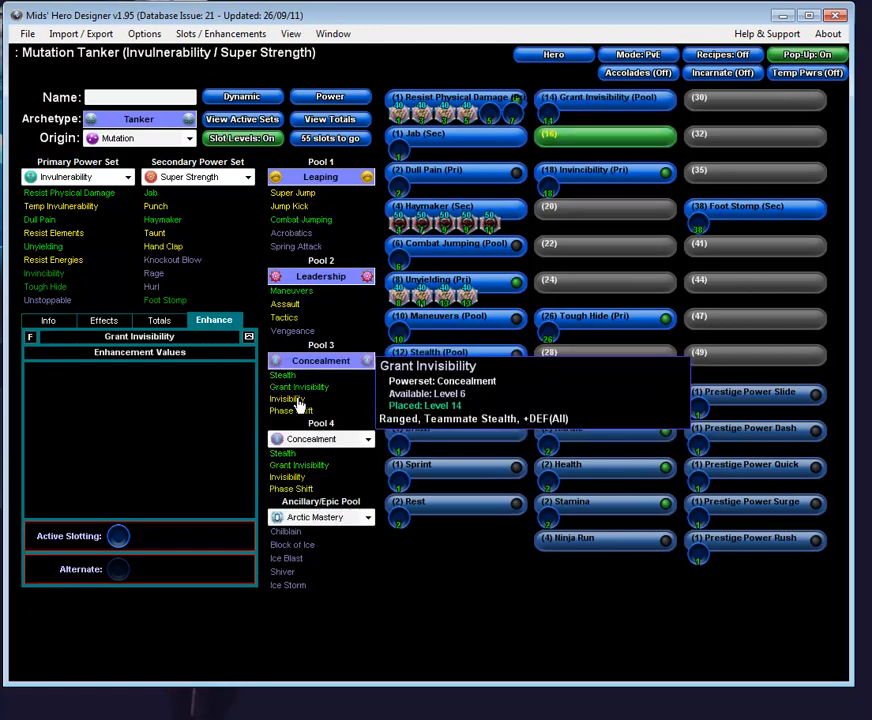
pyautogui.click(297, 399)
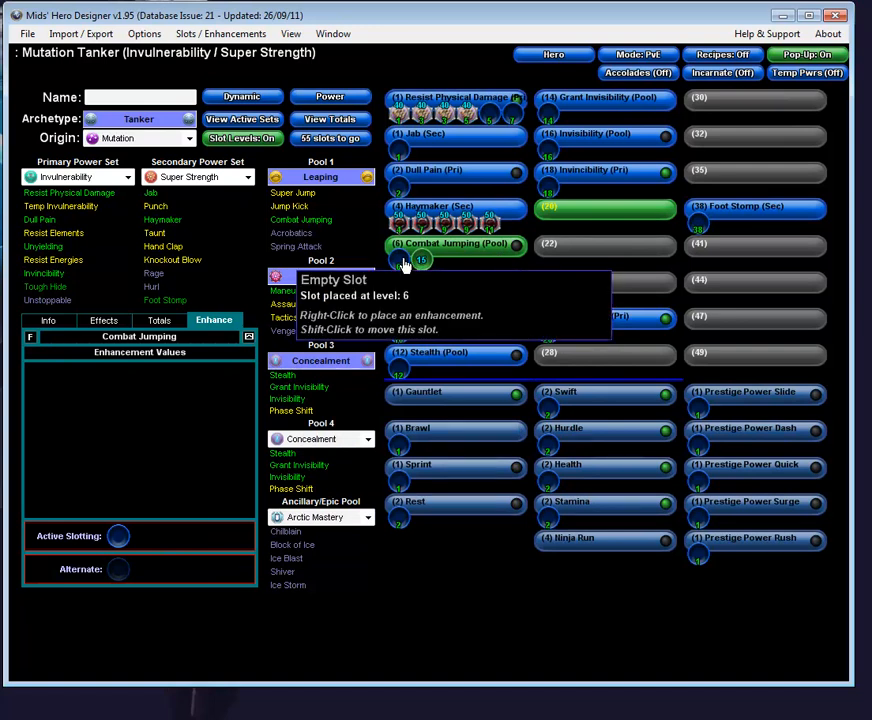
# Slot a level 50 Luck of the Gambler: Recharge Speed enhancement in both Combat Jumping and Maneuvers.
pyautogui.rightClick(403, 264)
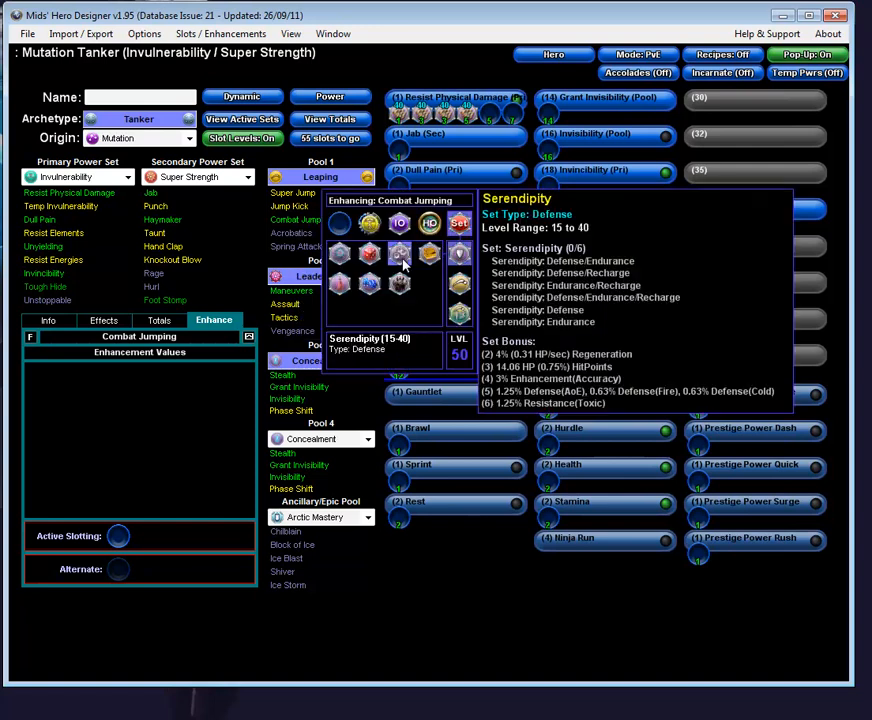
pyautogui.click(370, 285)
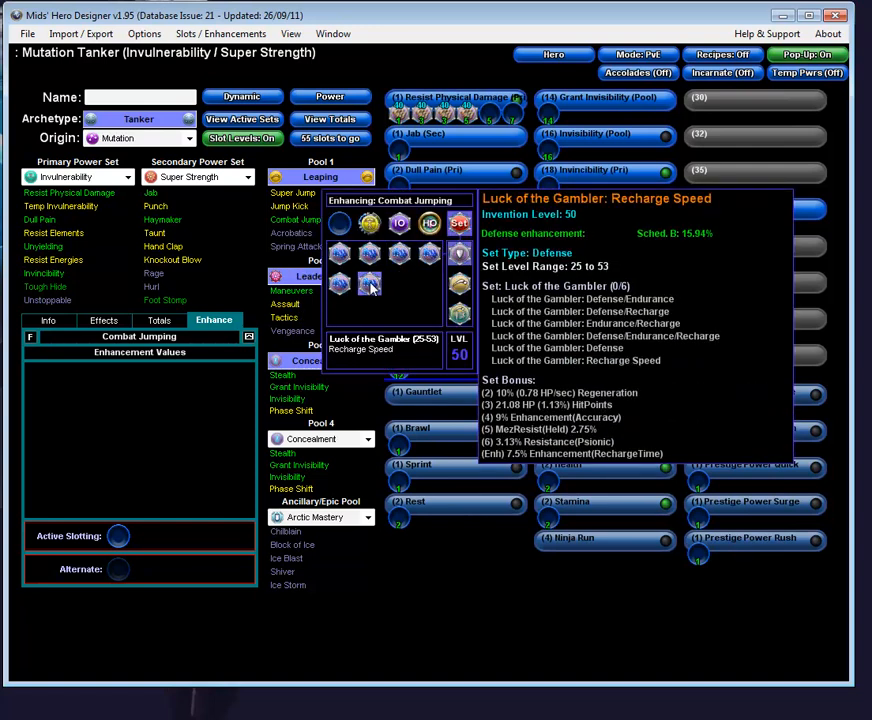
pyautogui.click(370, 285)
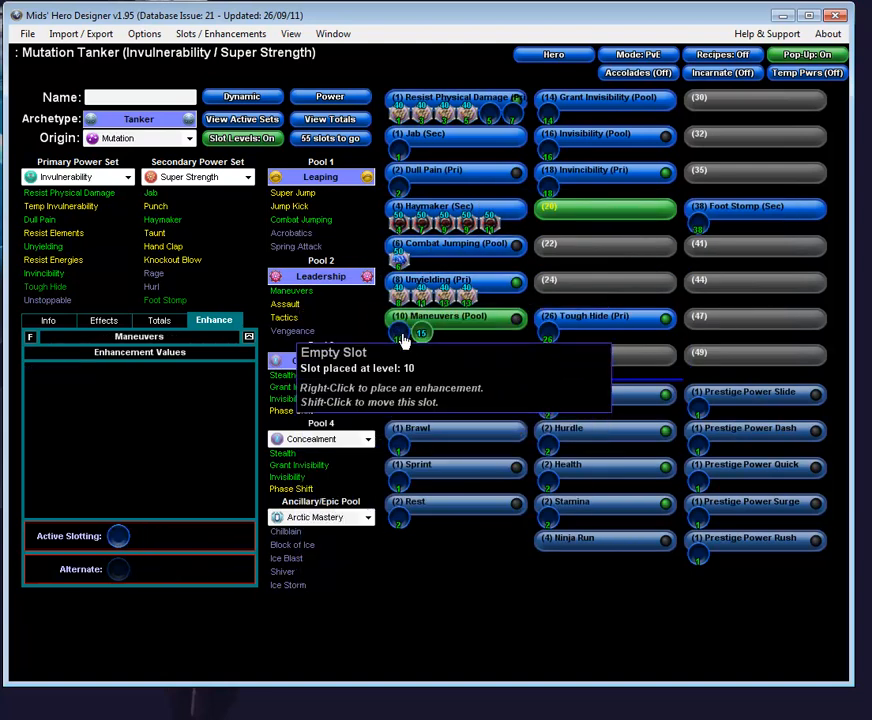
pyautogui.rightClick(403, 341)
pyautogui.click(388, 366)
pyautogui.click(388, 366)
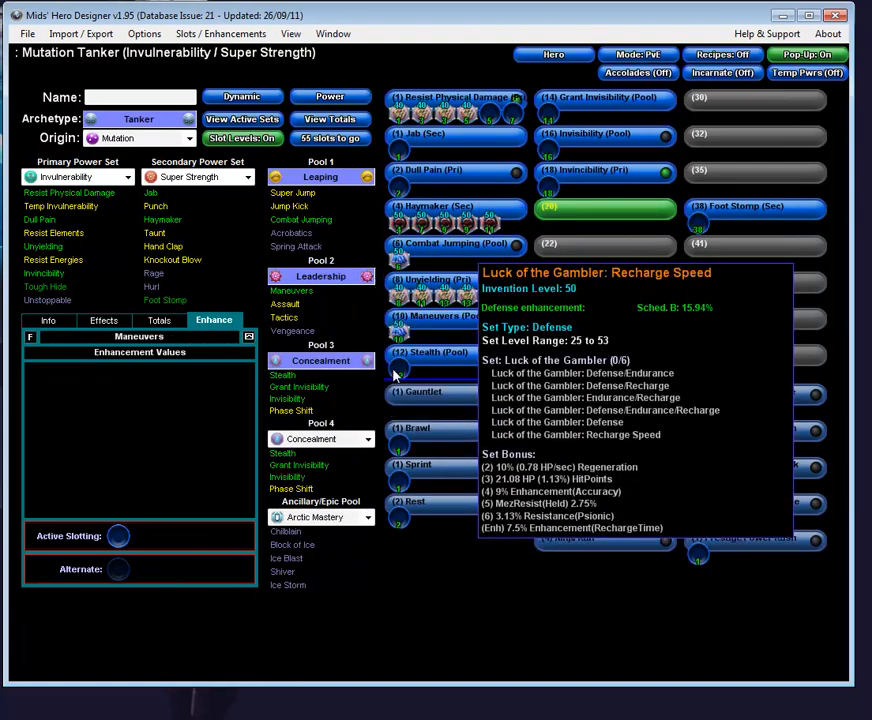
# Slot a level 50 Luck of the Gambler: Recharge Speed enhancement in Stealth, Grant Invisibility and Invisibility.
pyautogui.rightClick(397, 370)
pyautogui.click(390, 370)
pyautogui.click(390, 370)
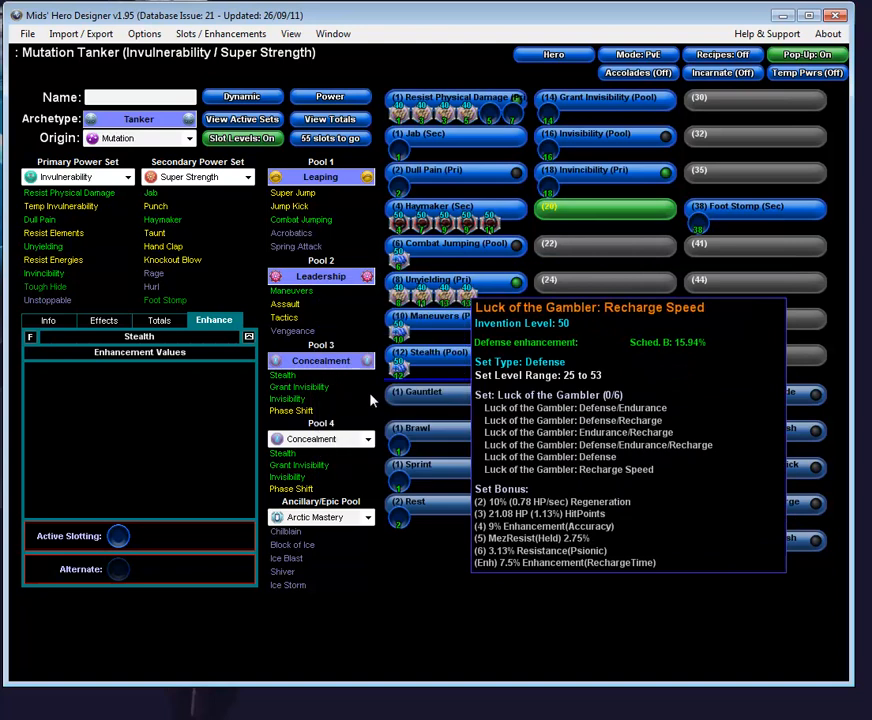
pyautogui.rightClick(548, 118)
pyautogui.click(527, 148)
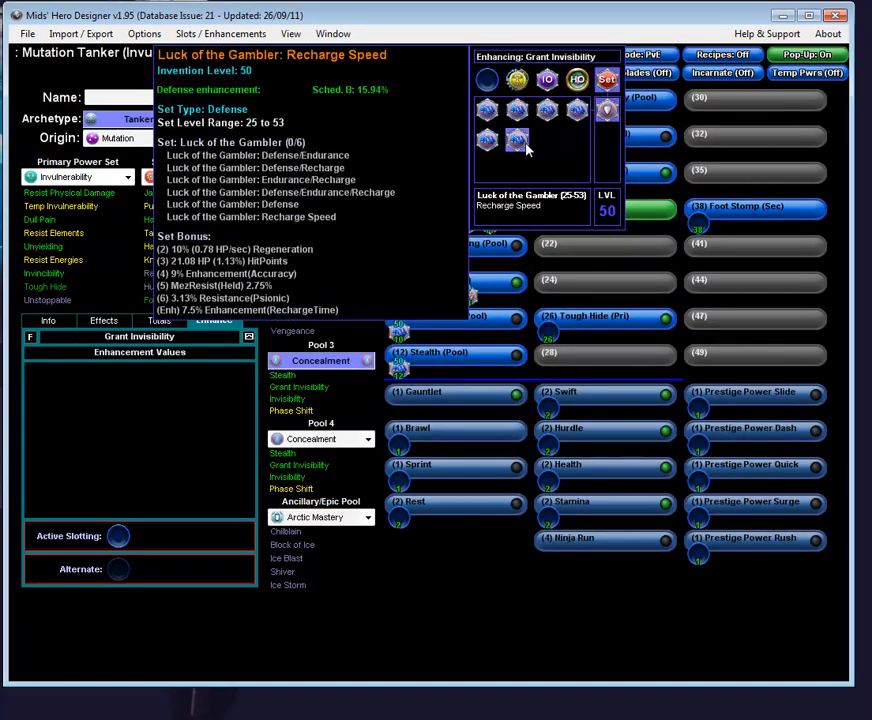
pyautogui.click(520, 150)
pyautogui.rightClick(549, 148)
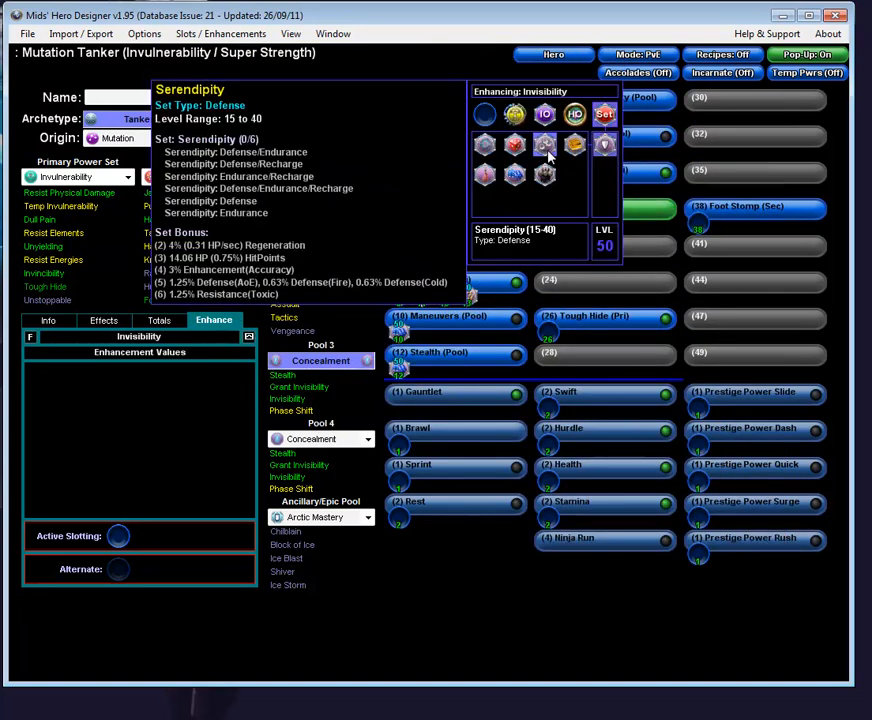
pyautogui.click(516, 174)
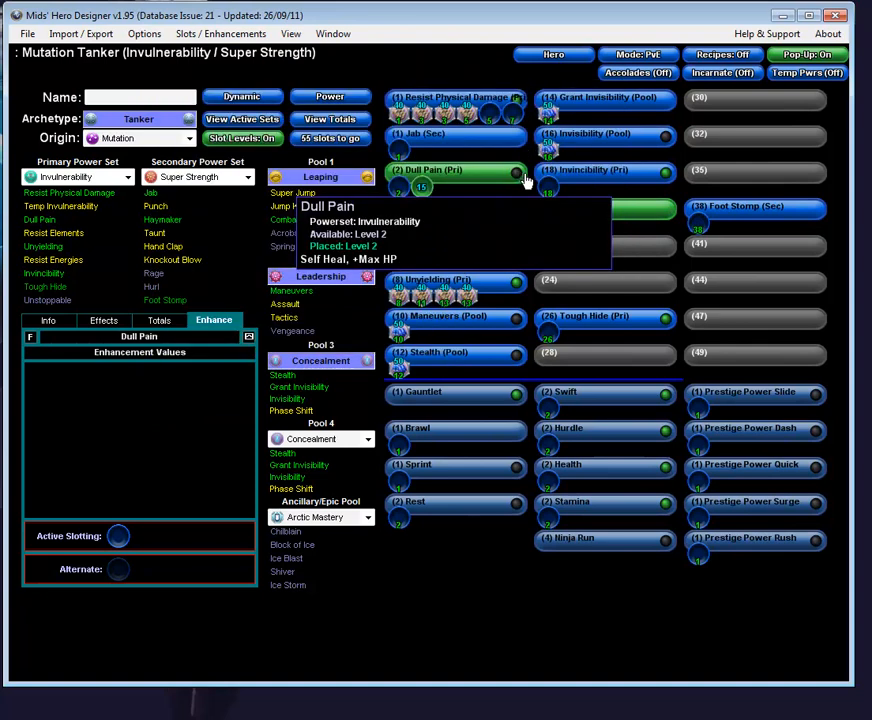
# Review the active sets and the effect breakdown for the Luck of the Gambler recharge bonuses.
pyautogui.click(333, 33)
pyautogui.click(360, 51)
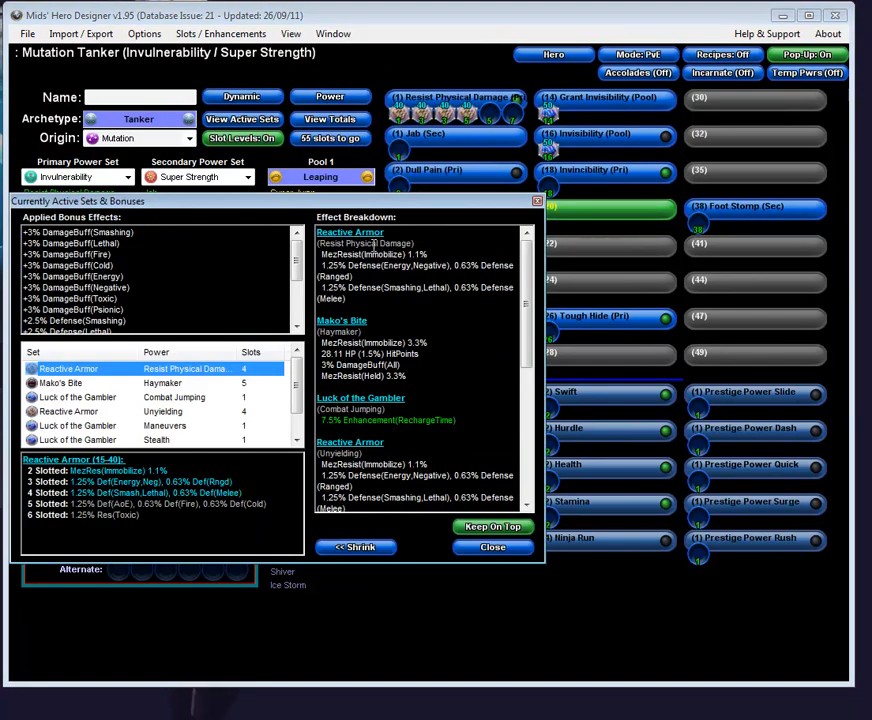
pyautogui.scroll(-1, 412, 365)
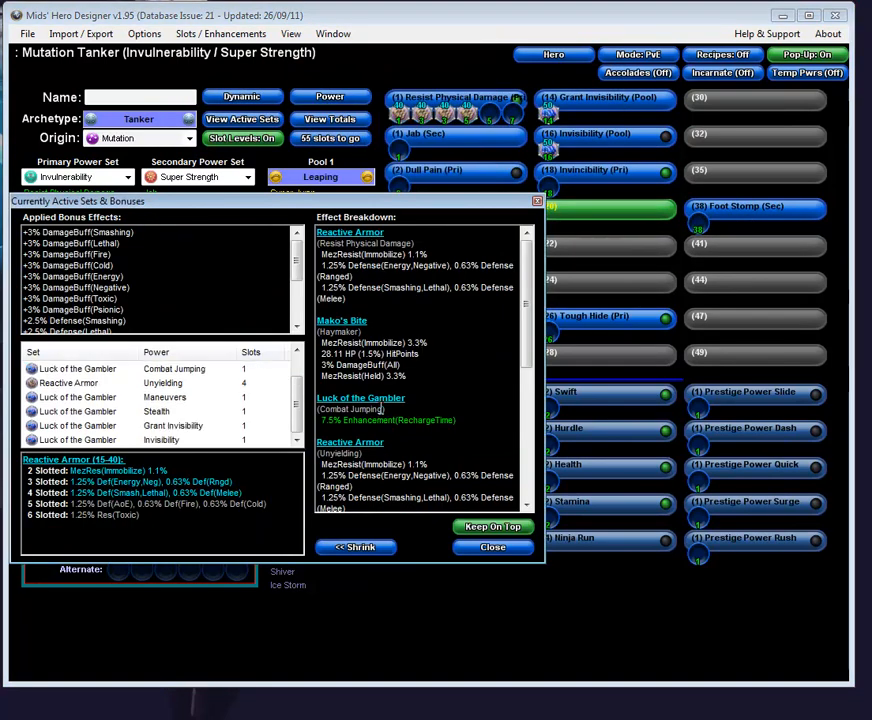
pyautogui.scroll(-5, 545, 265)
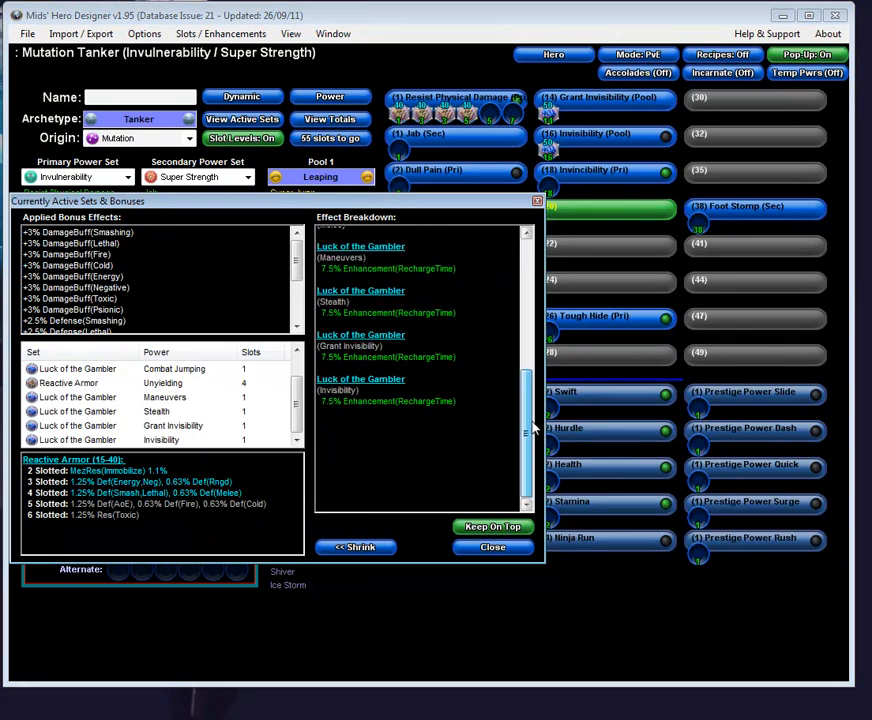
pyautogui.scroll(5, 545, 265)
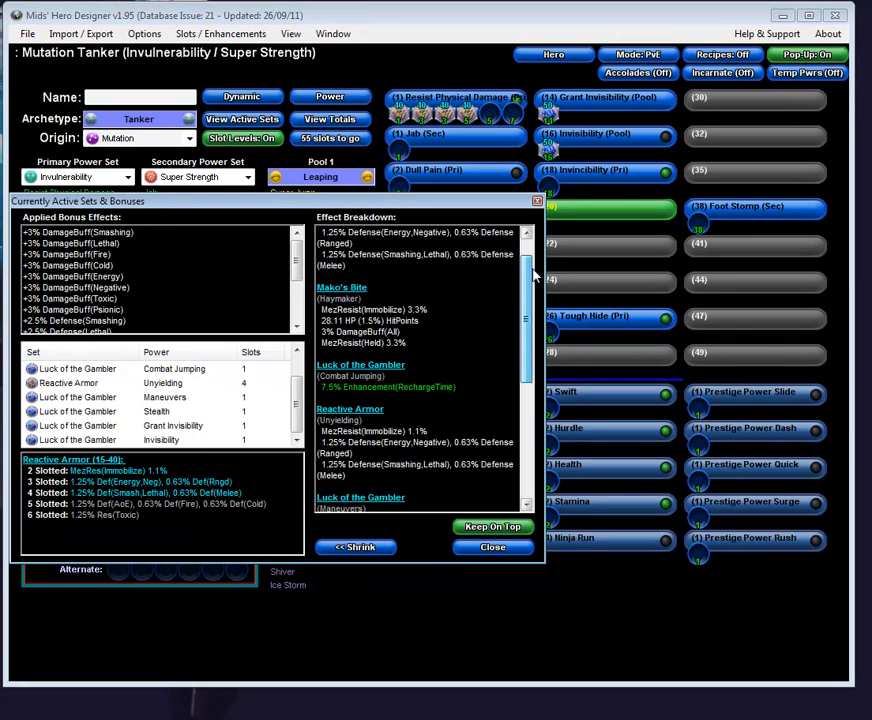
# Close the set bonus overview and slot a level 50 Luck of the Gambler: Recharge Speed enhancement in Invincibility.
pyautogui.click(549, 192)
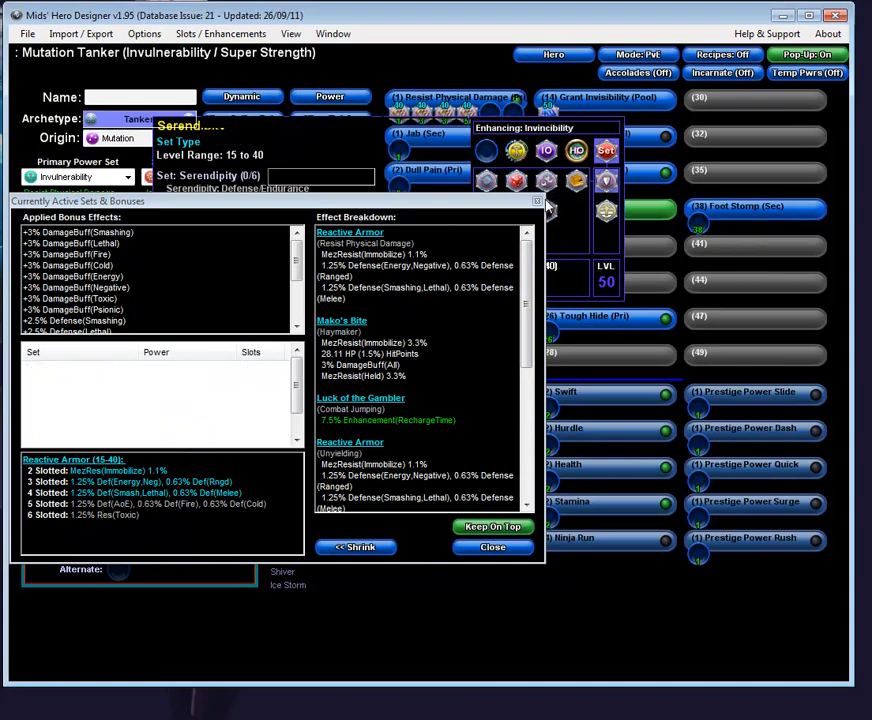
pyautogui.click(537, 201)
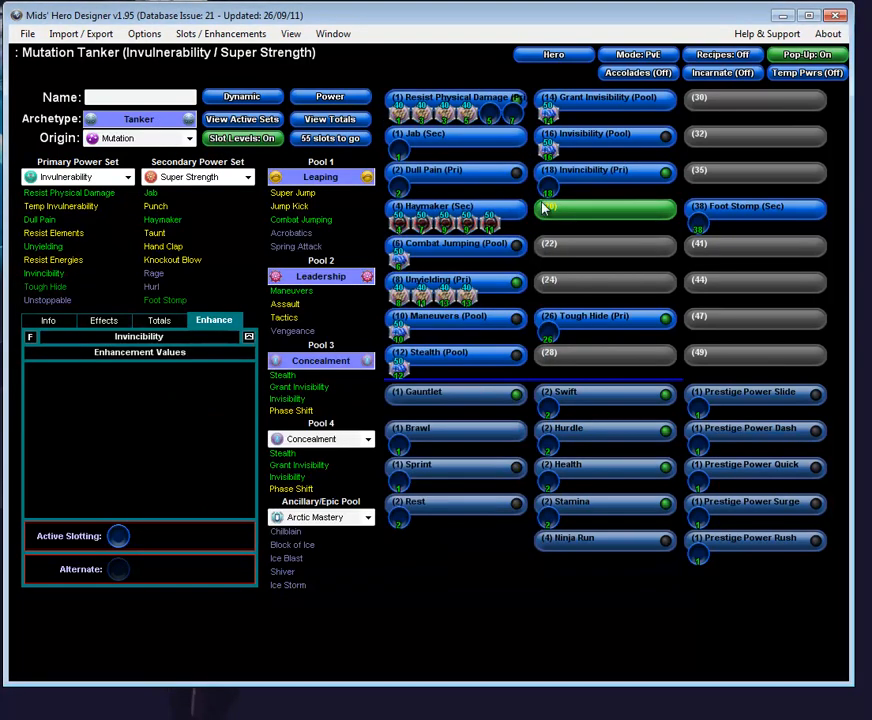
pyautogui.click(549, 192)
pyautogui.click(510, 213)
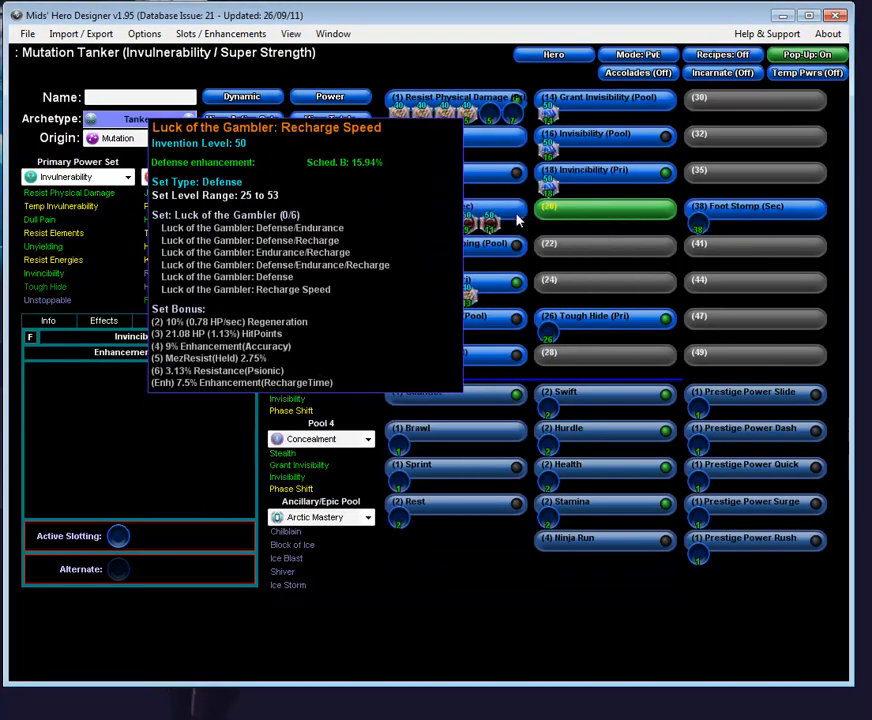
# Check the active set bonuses for a Luck of the Gambler entry marked over the cap, and close the overview.
pyautogui.click(333, 33)
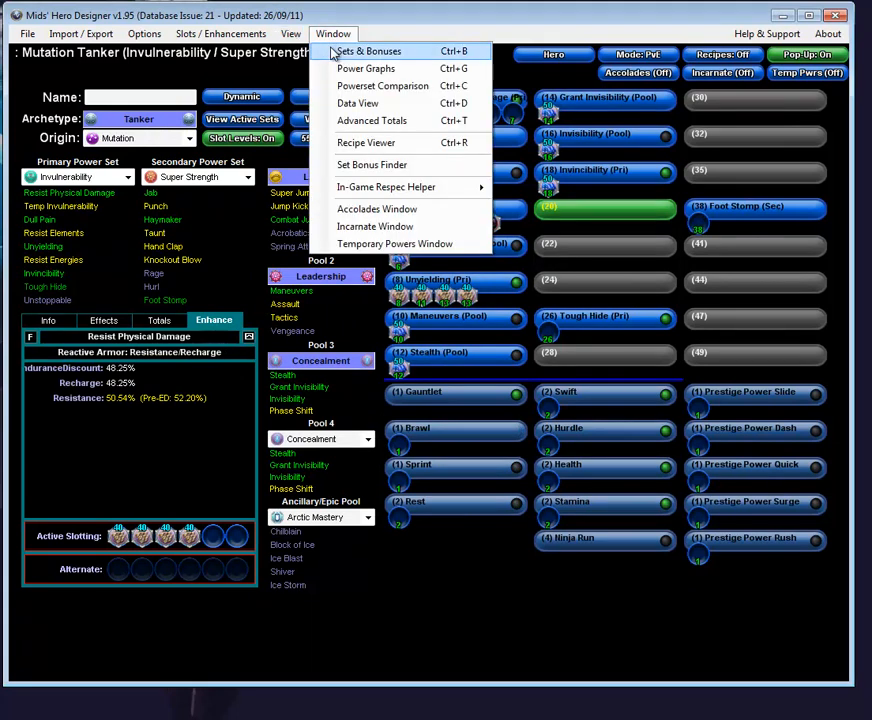
pyautogui.click(345, 53)
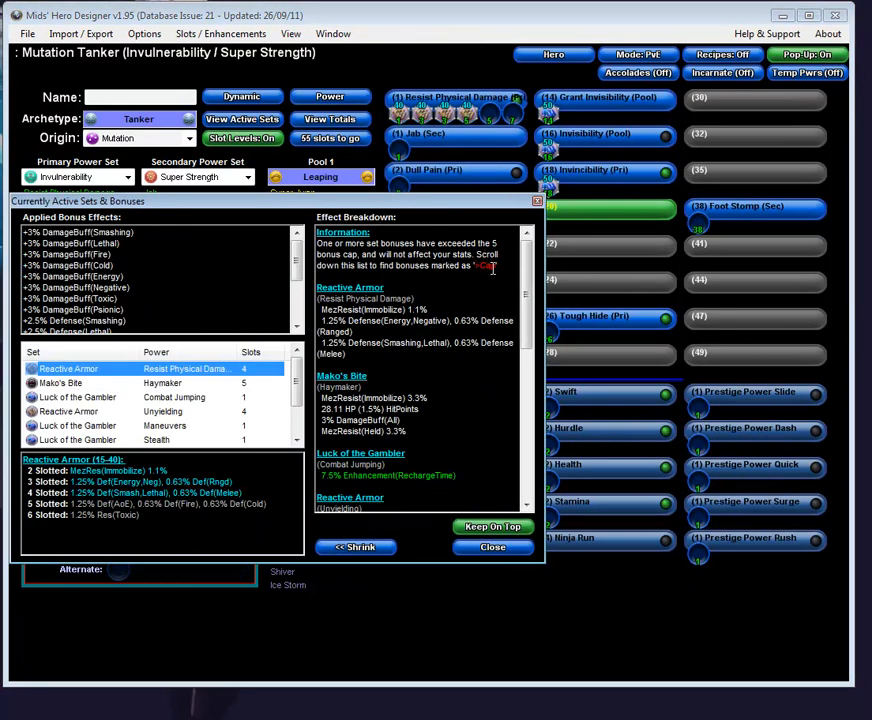
pyautogui.moveTo(527, 268); pyautogui.dragTo(525, 418)
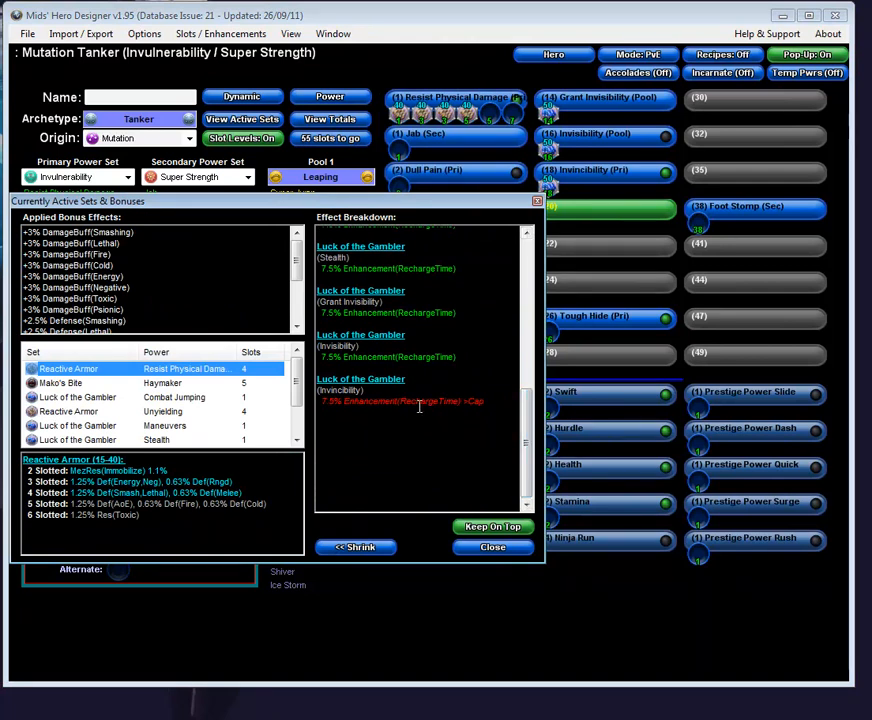
pyautogui.click(513, 548)
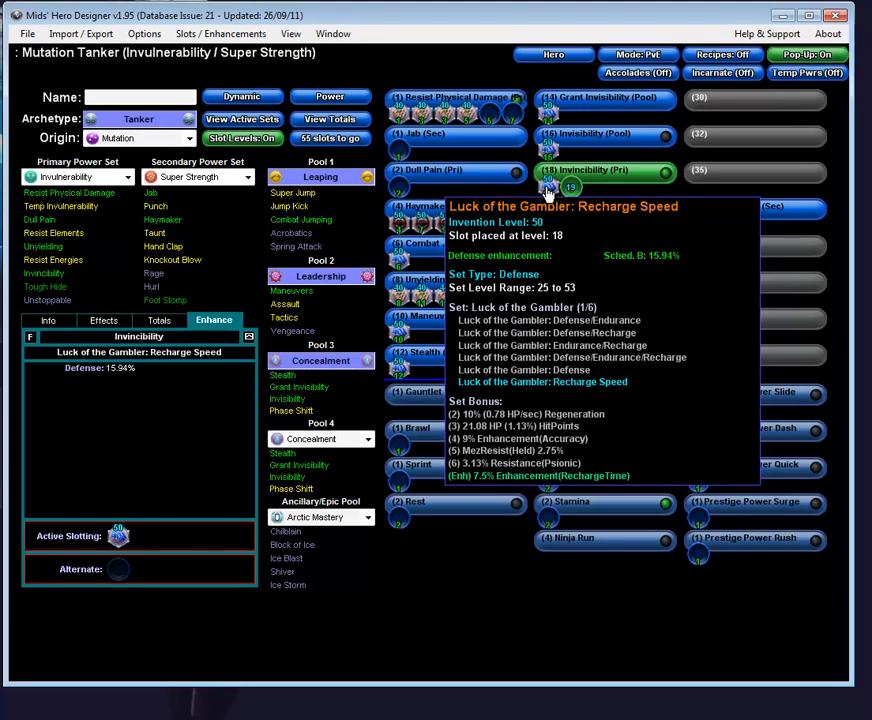
# Remove the Luck of the Gambler: Recharge Speed enhancement from Invincibility, leaving its slot empty.
pyautogui.rightClick(547, 190)
pyautogui.click(484, 157)
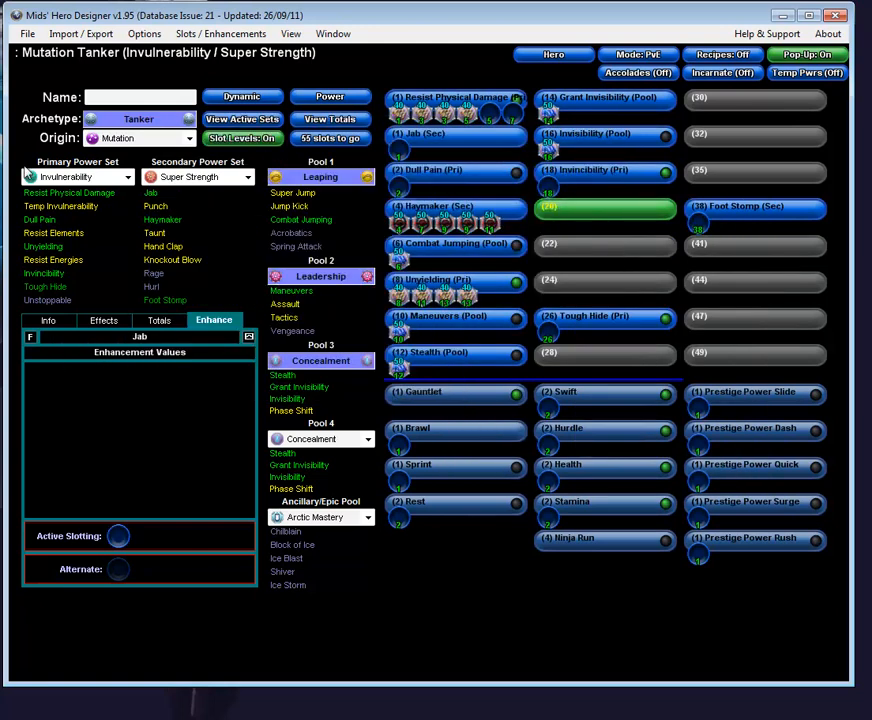
# Reopen the active sets and bonuses overview, shrink it to the compact form and expand it to show the effect breakdown.
pyautogui.click(340, 34)
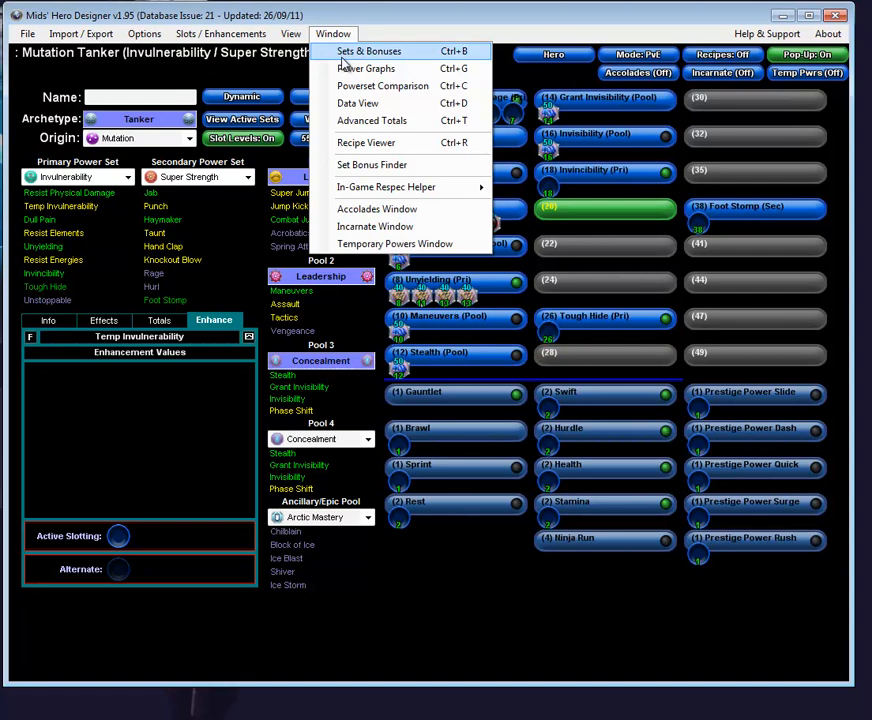
pyautogui.click(341, 58)
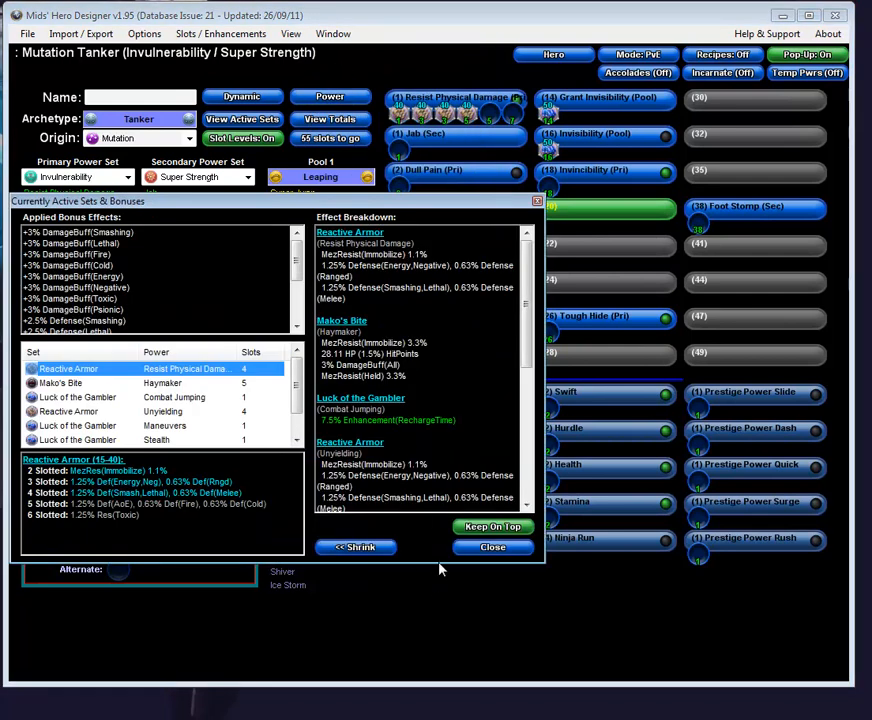
pyautogui.click(372, 548)
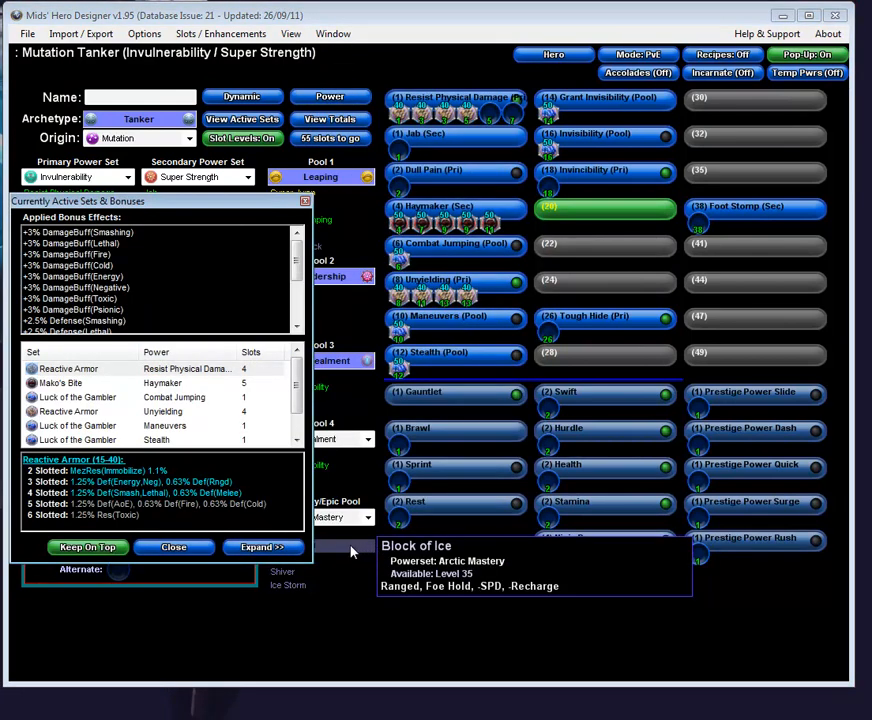
pyautogui.click(259, 547)
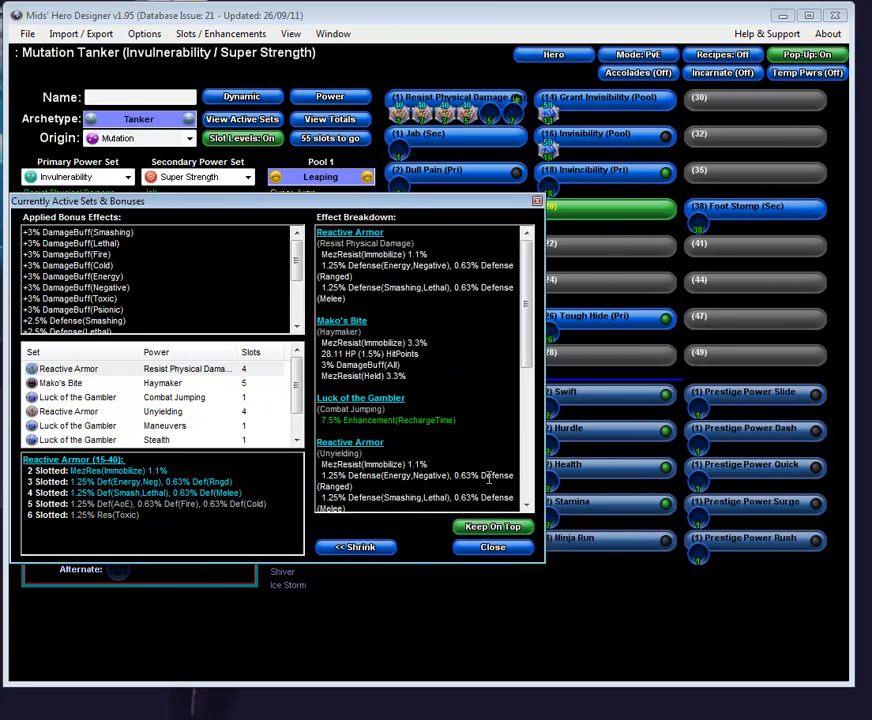
# Close the set bonus overview, then review the power group and statistic choices in the power graphs before closing them.
pyautogui.click(537, 202)
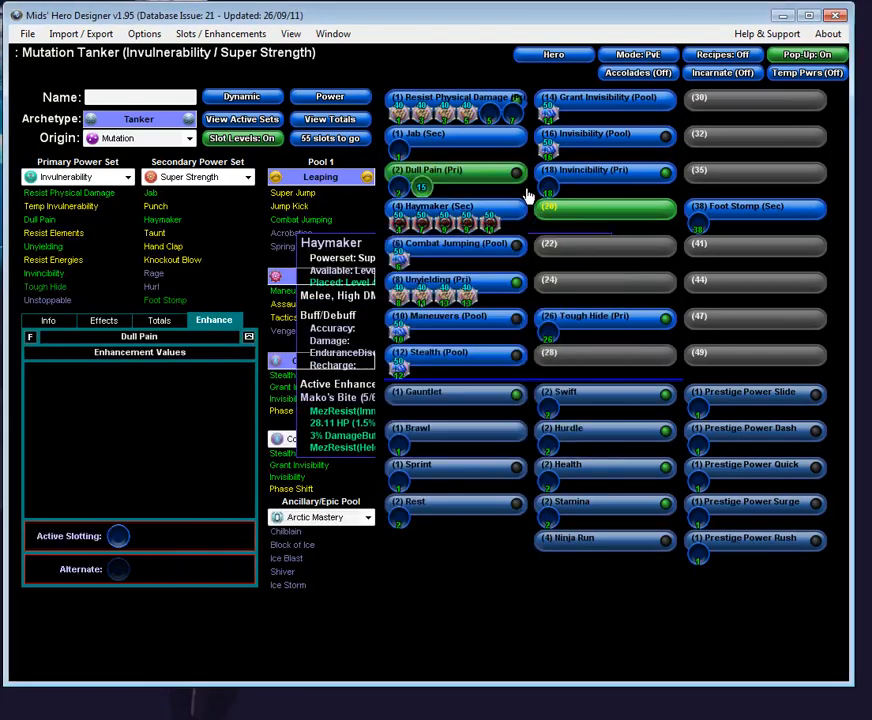
pyautogui.click(335, 35)
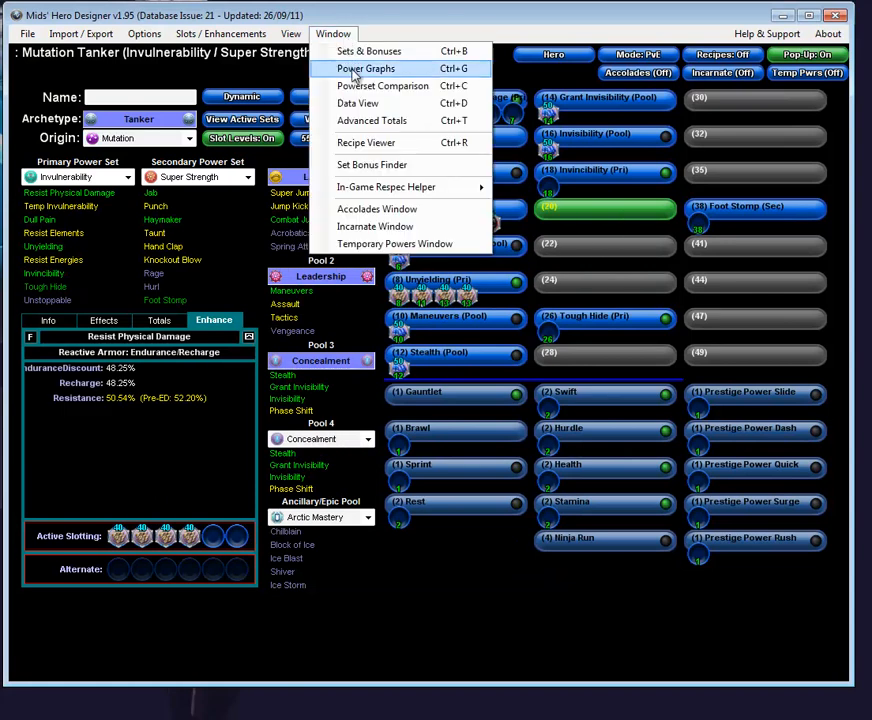
pyautogui.click(341, 68)
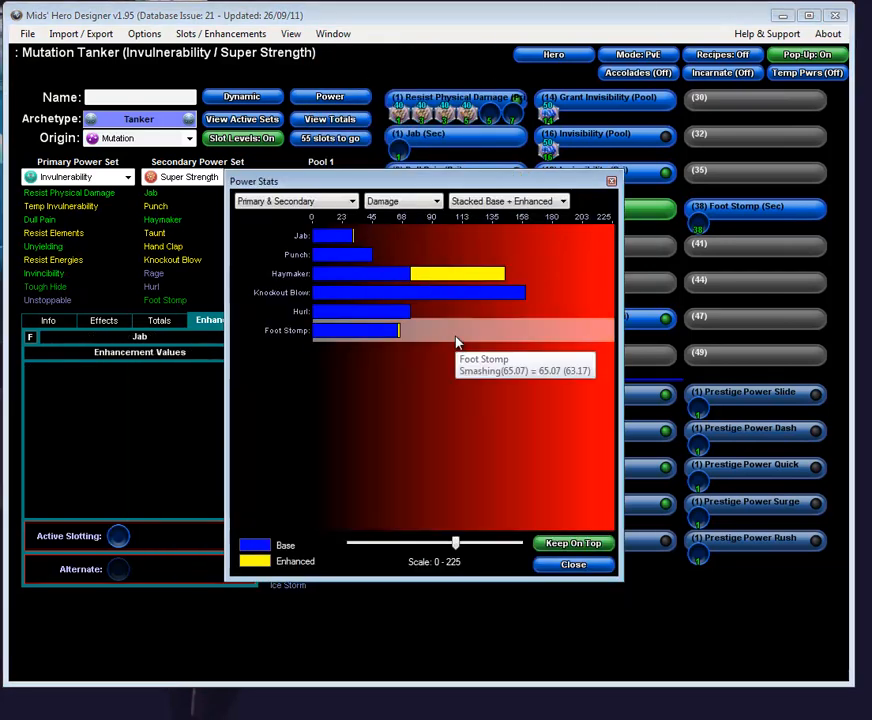
pyautogui.click(344, 203)
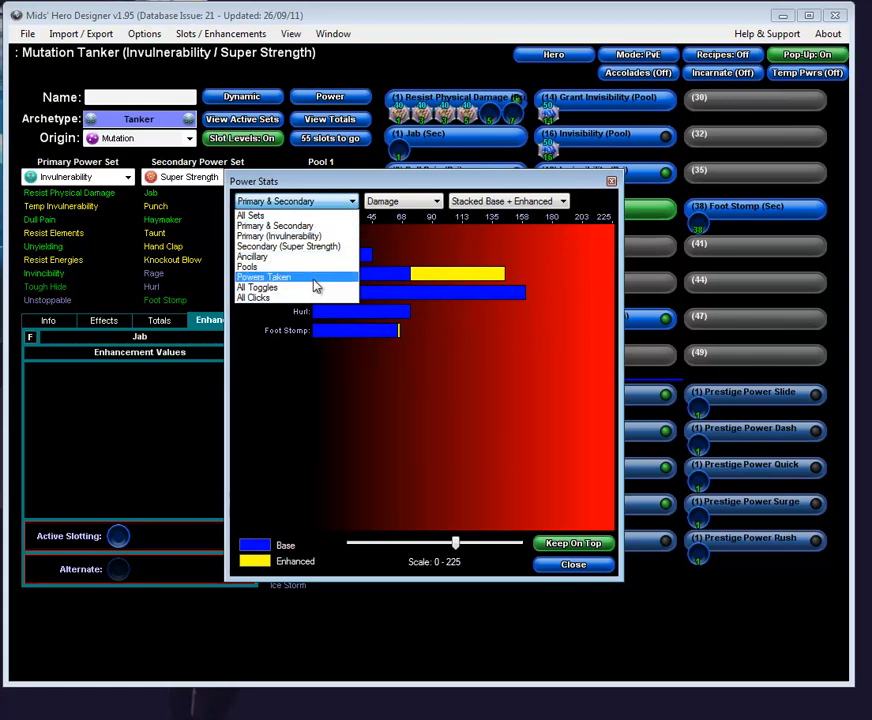
pyautogui.click(389, 205)
pyautogui.click(389, 205)
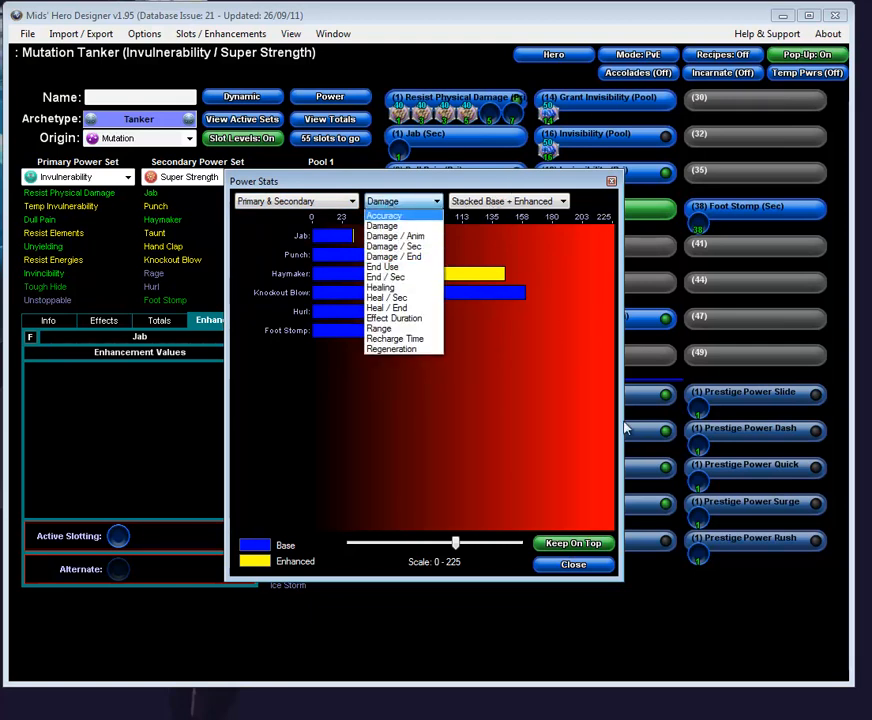
pyautogui.click(575, 565)
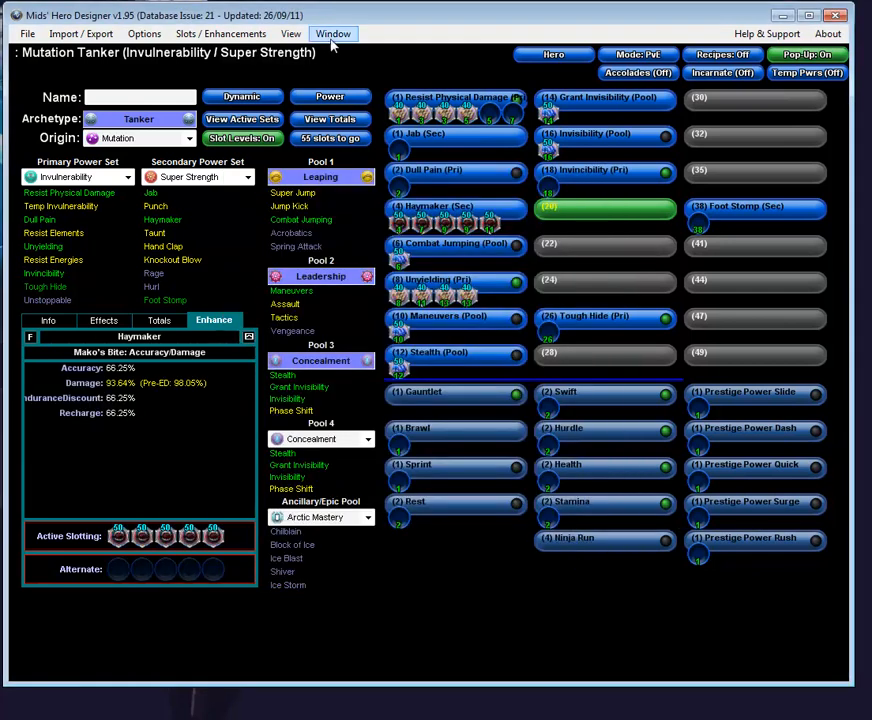
# Open the powerset comparison, look through the Tanker primary powersets available for Powerset 1, and close it.
pyautogui.click(333, 33)
pyautogui.click(342, 85)
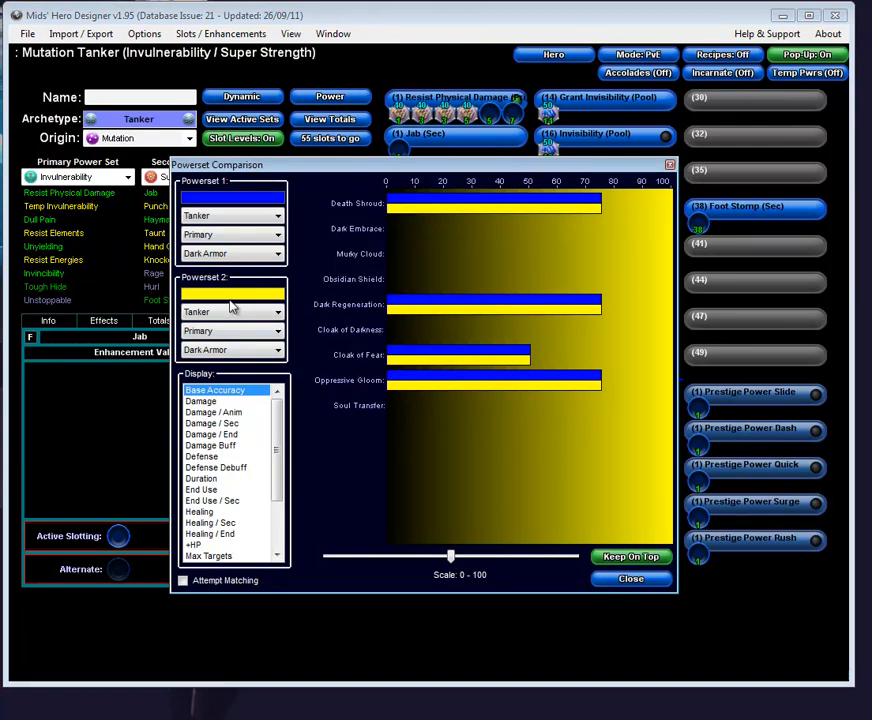
pyautogui.moveTo(311, 298)
pyautogui.click(245, 258)
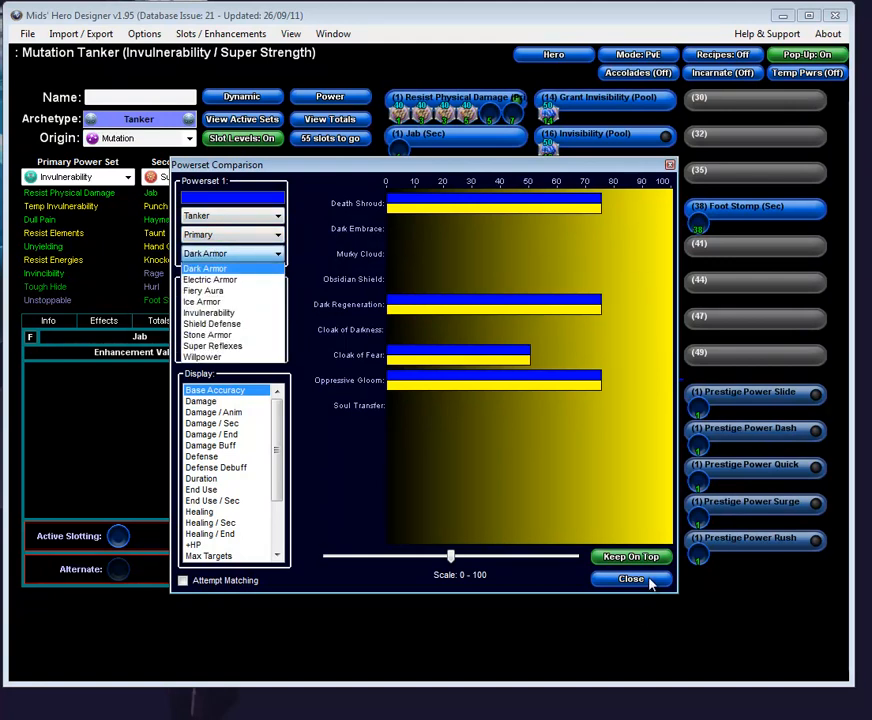
pyautogui.click(631, 579)
# Open the power data view and examine the unbuffed attributes of Combat Jumping.
pyautogui.click(332, 34)
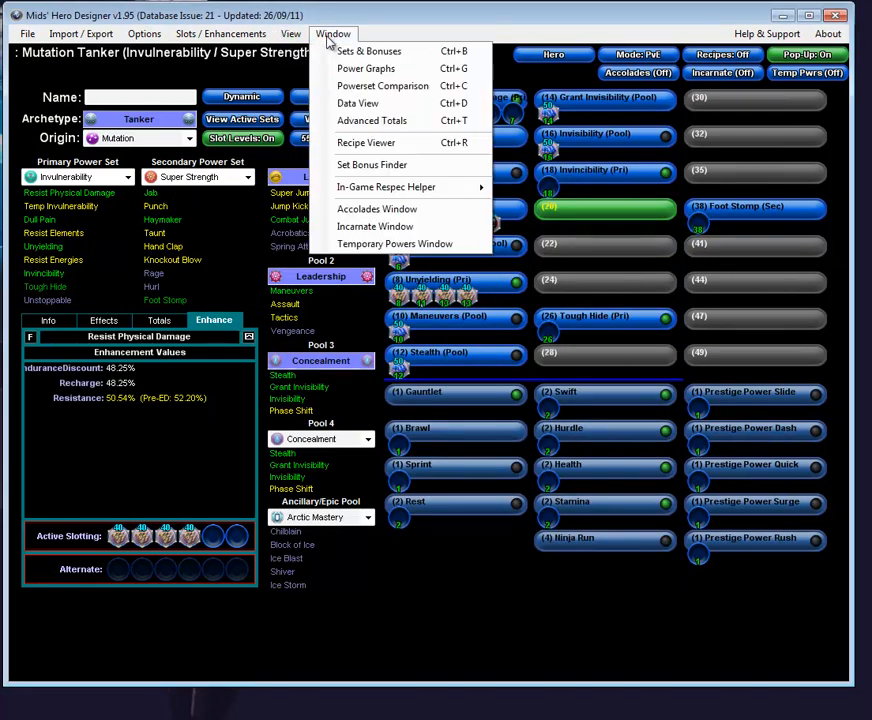
pyautogui.click(352, 104)
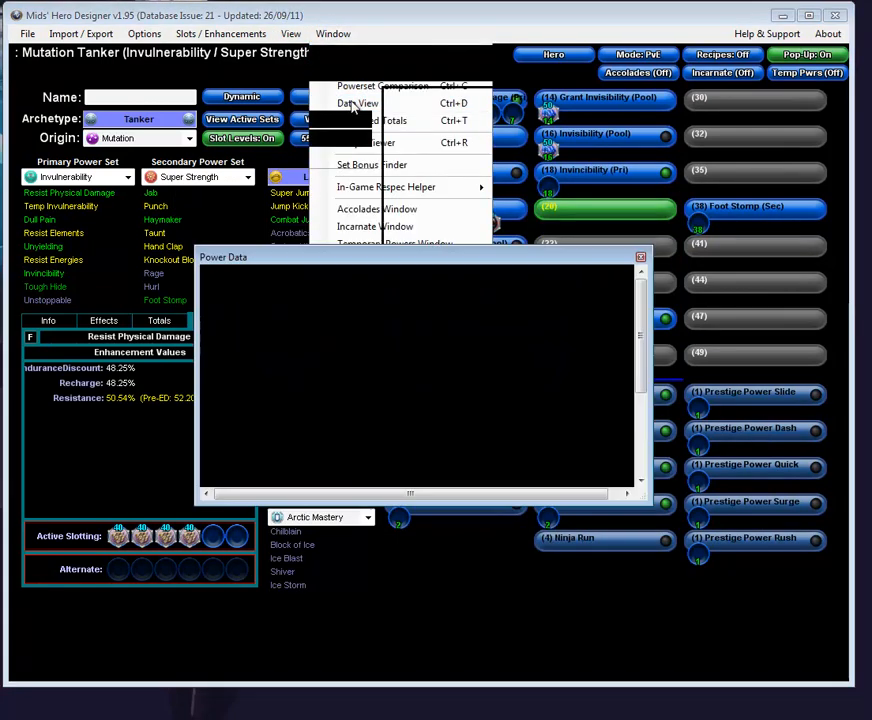
pyautogui.moveTo(645, 298)
pyautogui.mouseDown()
pyautogui.moveTo(645, 468)
pyautogui.moveTo(630, 285)
pyautogui.mouseUp()
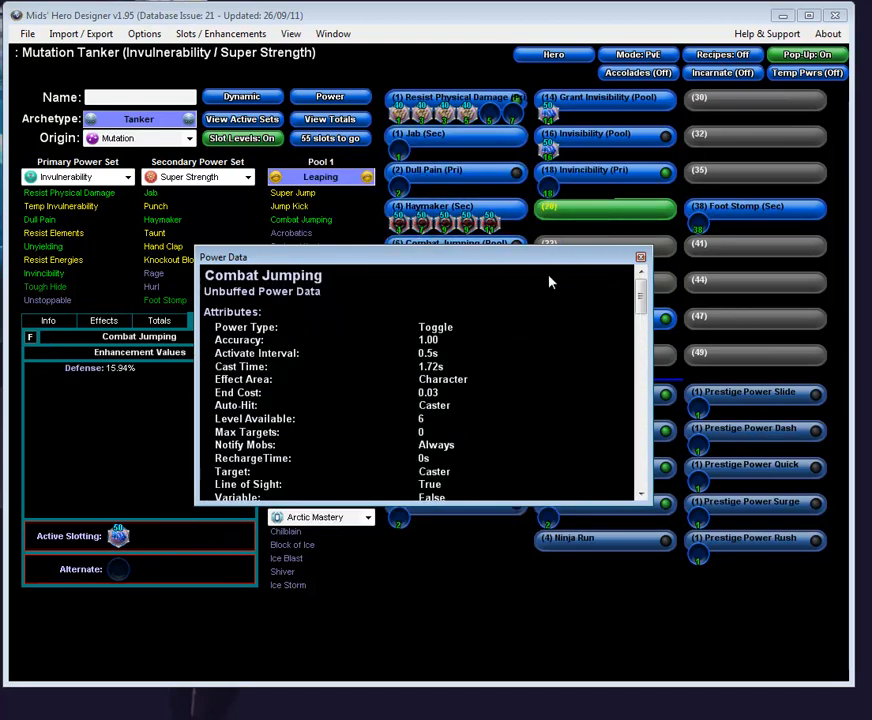
# Open the advanced totals, examine the survival figures, and compare them with the cumulative totals in the power information display.
pyautogui.click(334, 34)
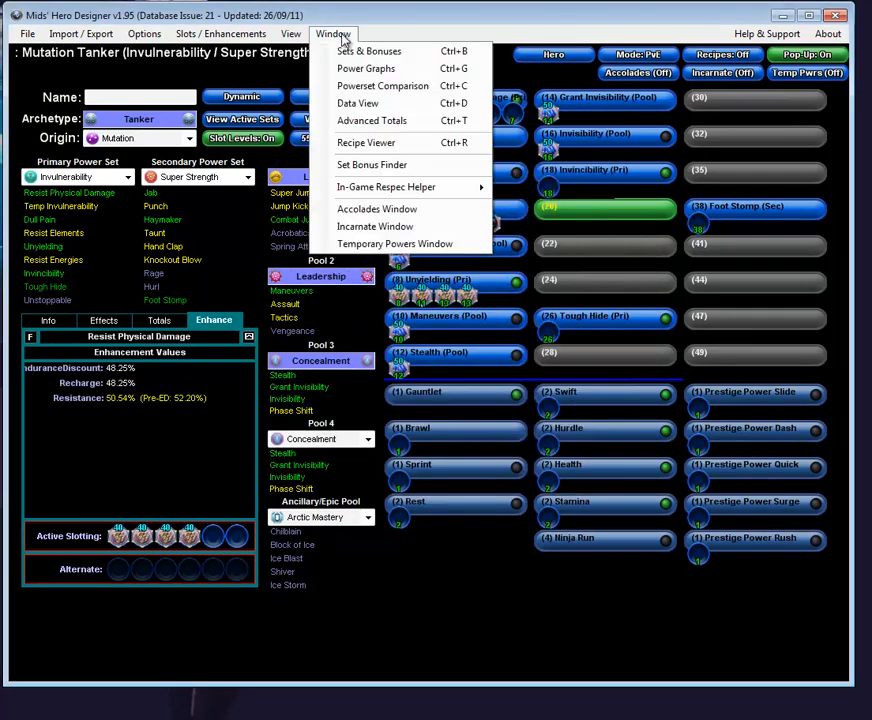
pyautogui.click(362, 122)
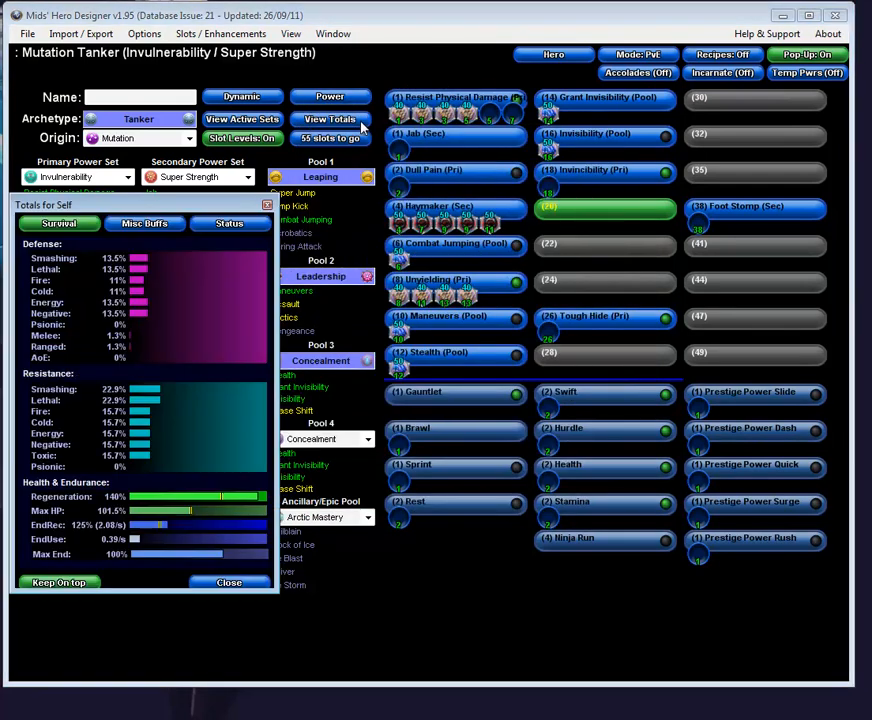
pyautogui.moveTo(233, 261)
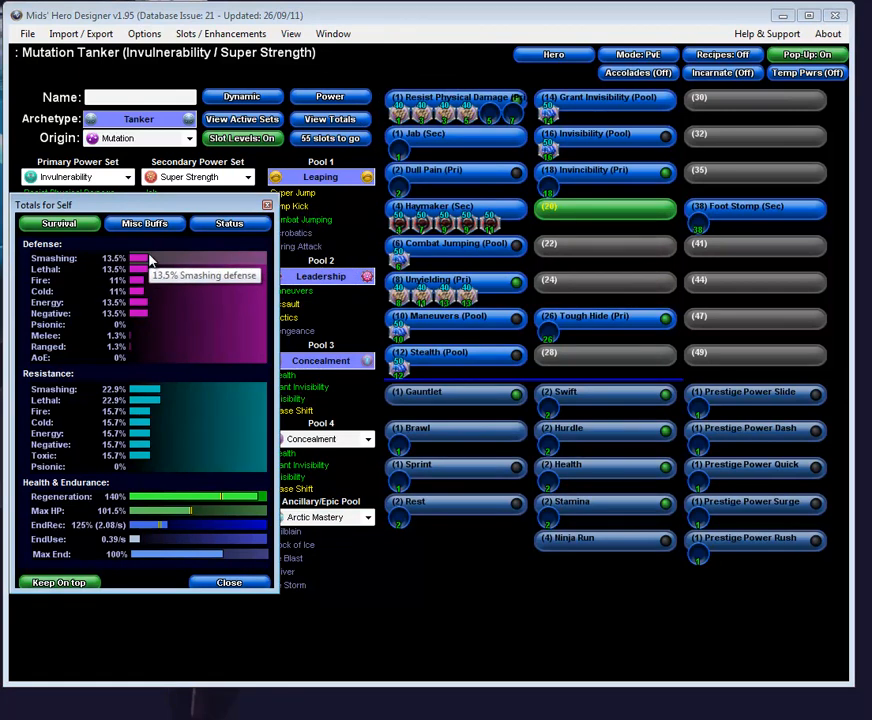
pyautogui.moveTo(130, 525)
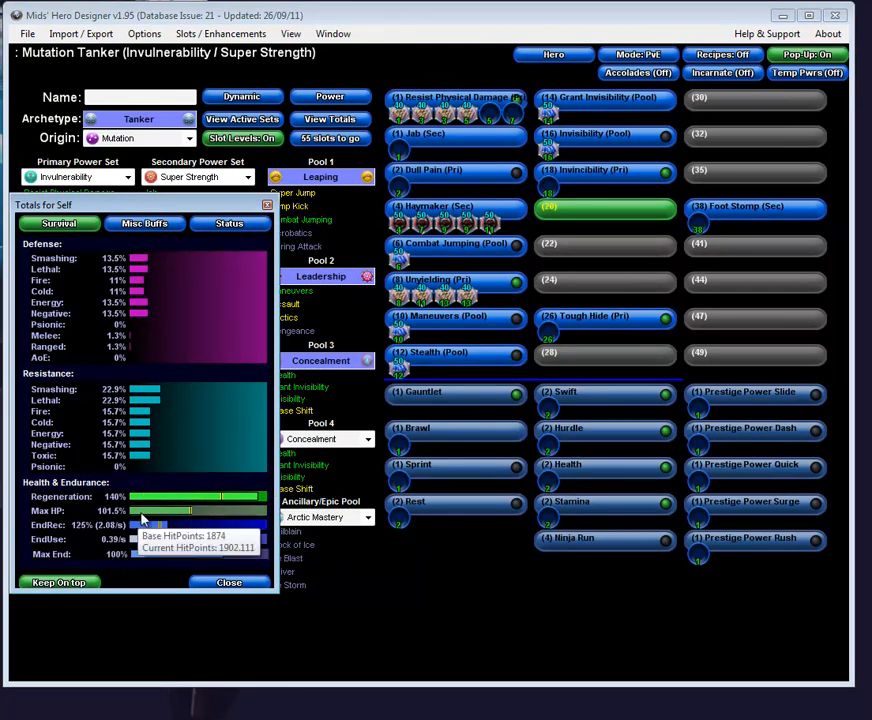
pyautogui.moveTo(196, 207); pyautogui.dragTo(545, 204)
pyautogui.click(160, 320)
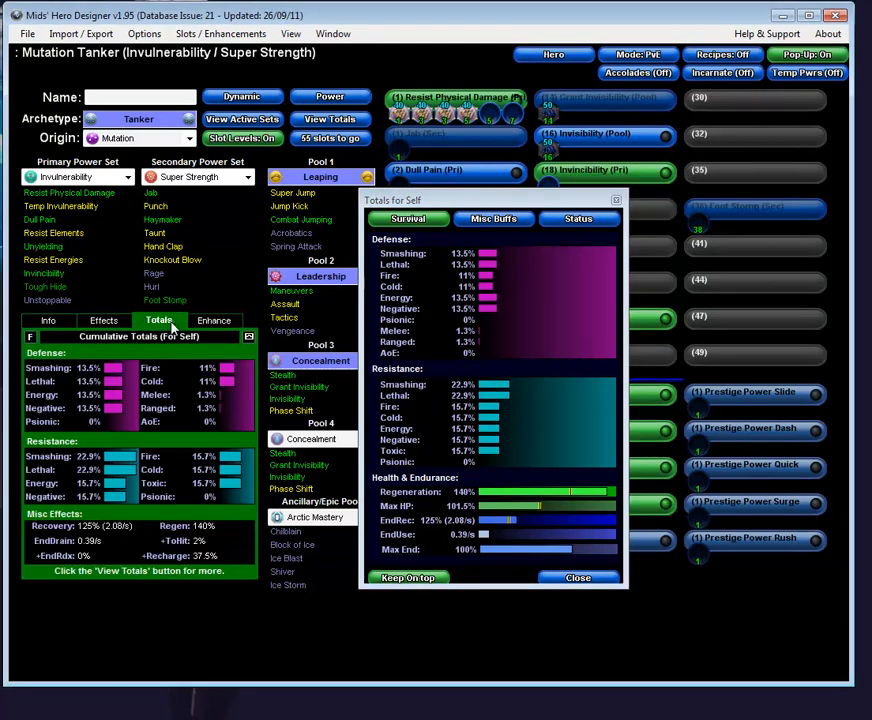
# Review the miscellaneous buffs and status protection figures in the advanced totals, and close the totals.
pyautogui.click(506, 220)
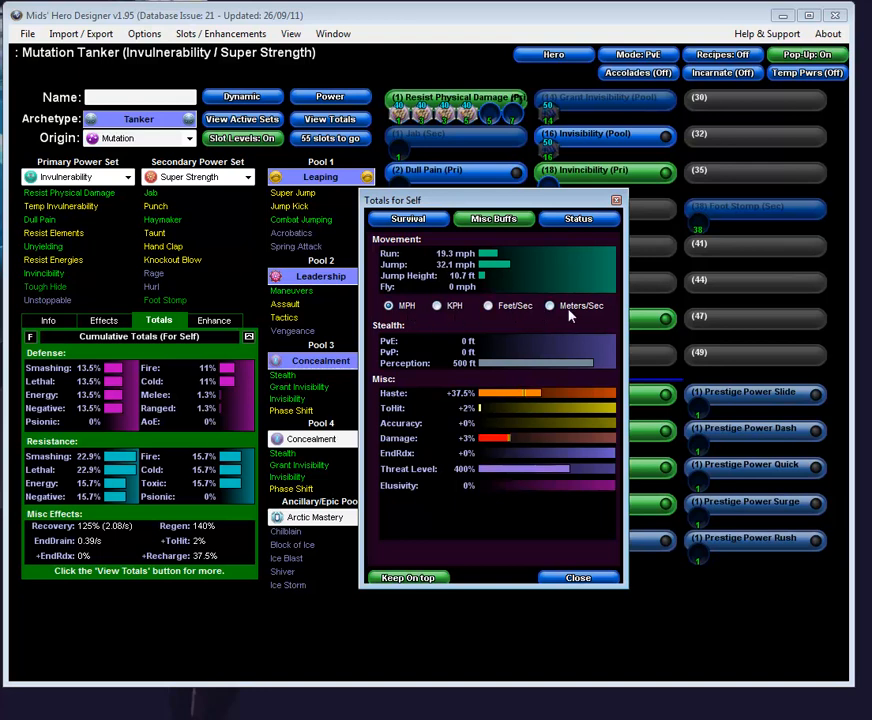
pyautogui.moveTo(479, 342)
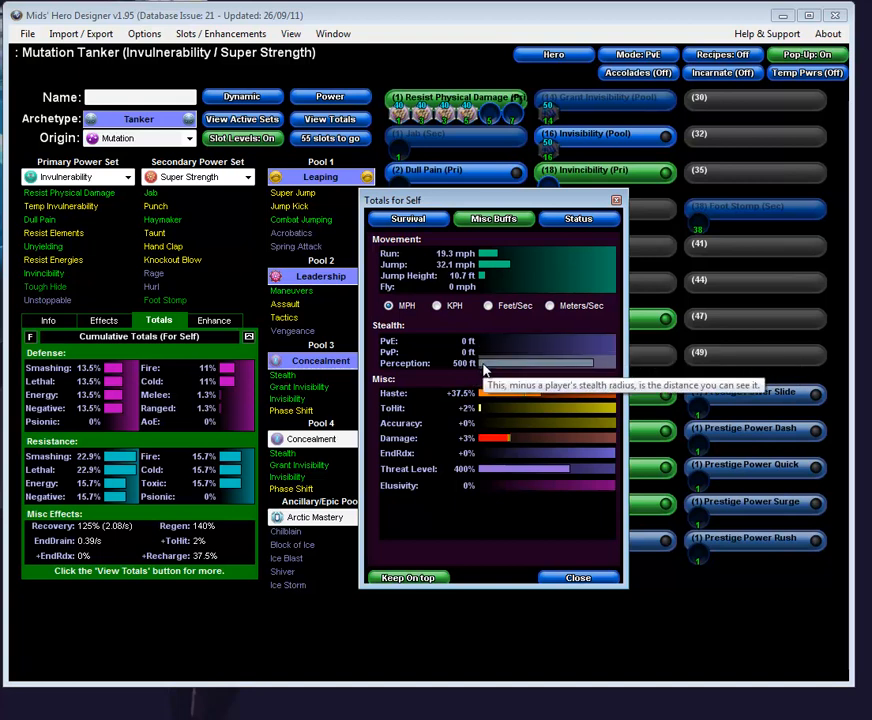
pyautogui.moveTo(558, 414)
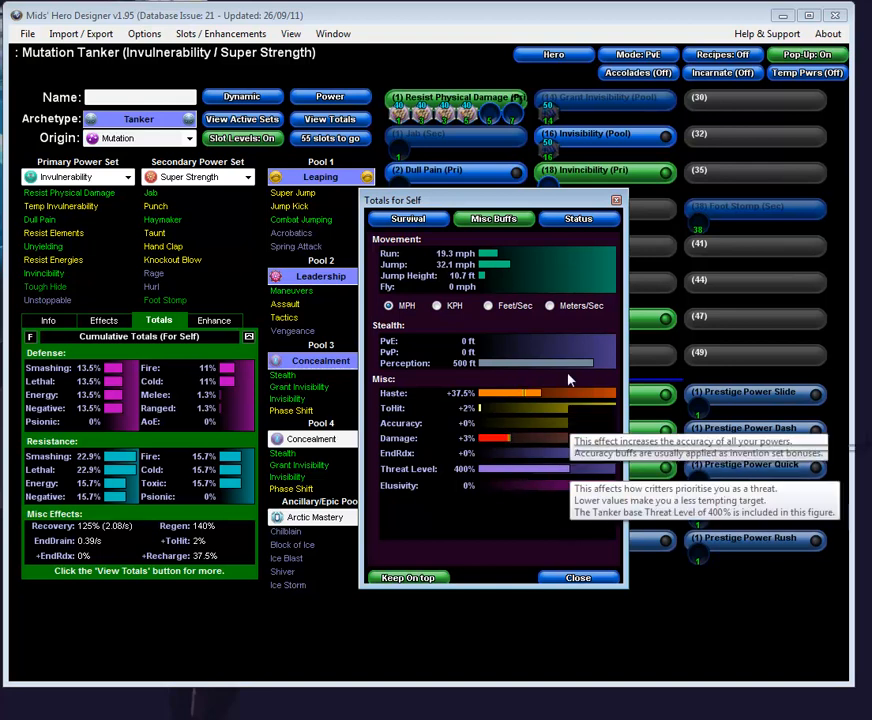
pyautogui.click(581, 220)
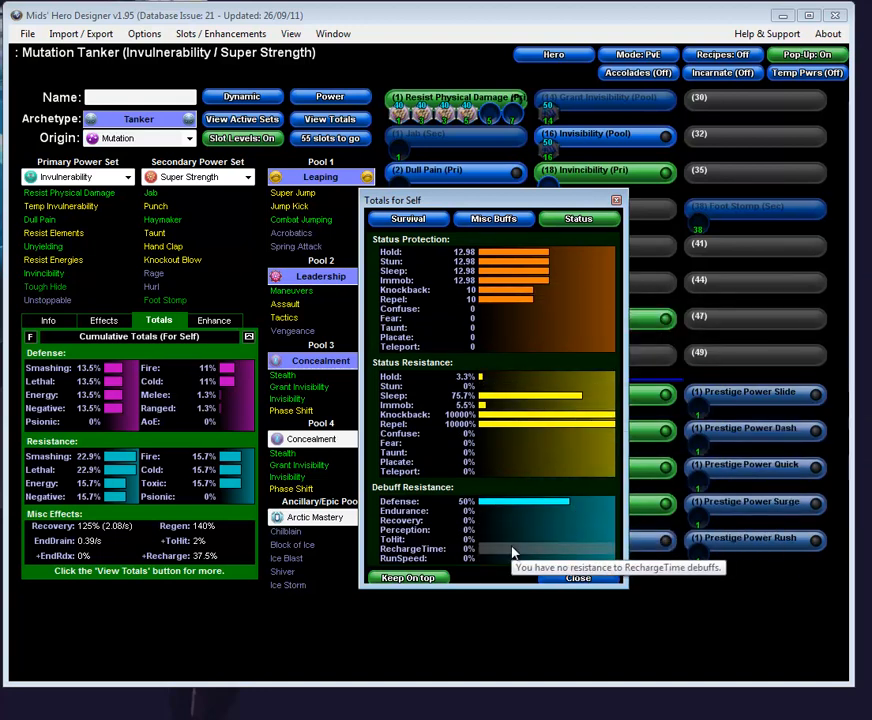
pyautogui.click(616, 202)
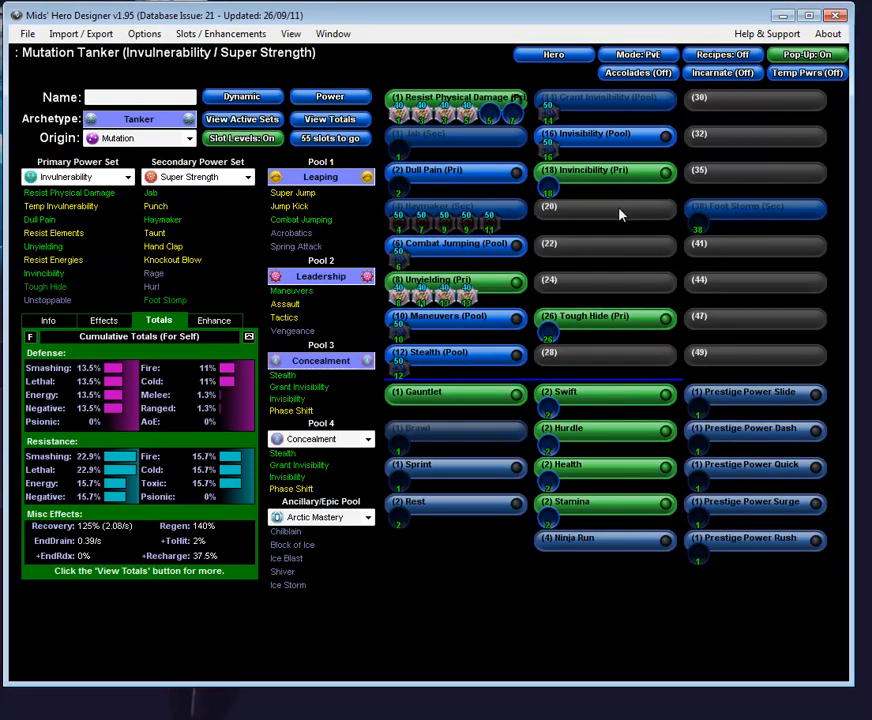
pyautogui.moveTo(437, 96)
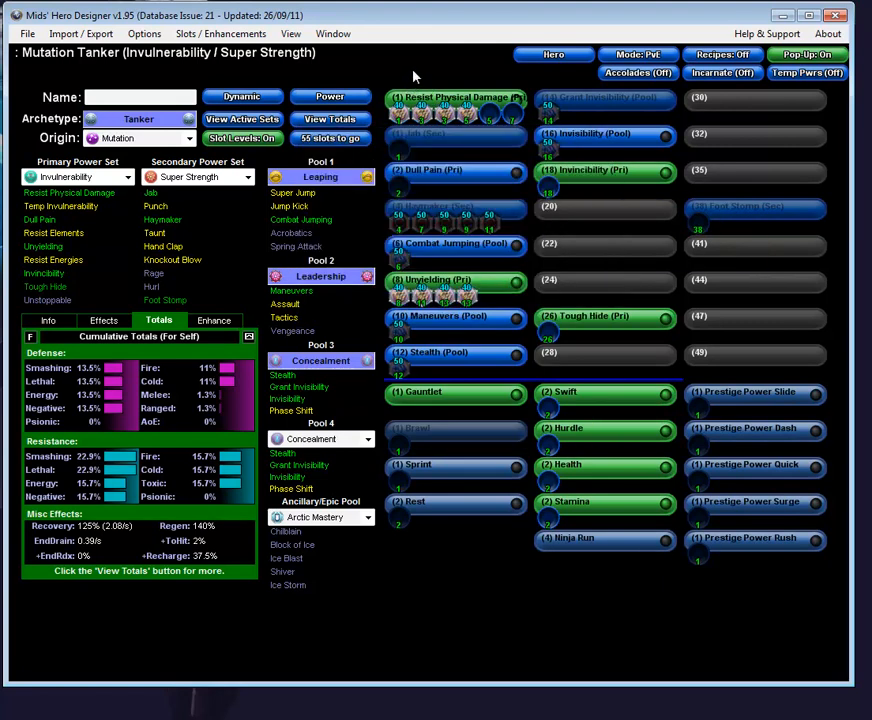